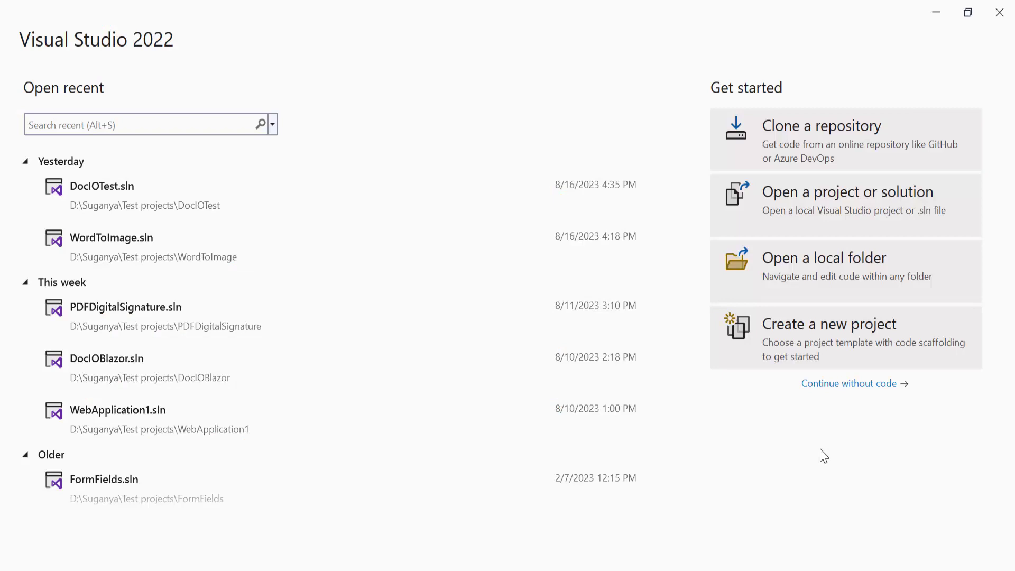
- Create a project named WordToImage from the ASP.NET Core Web App (Model-View-Controller) template
{"action": "left_click", "coordinate": [852, 345]}
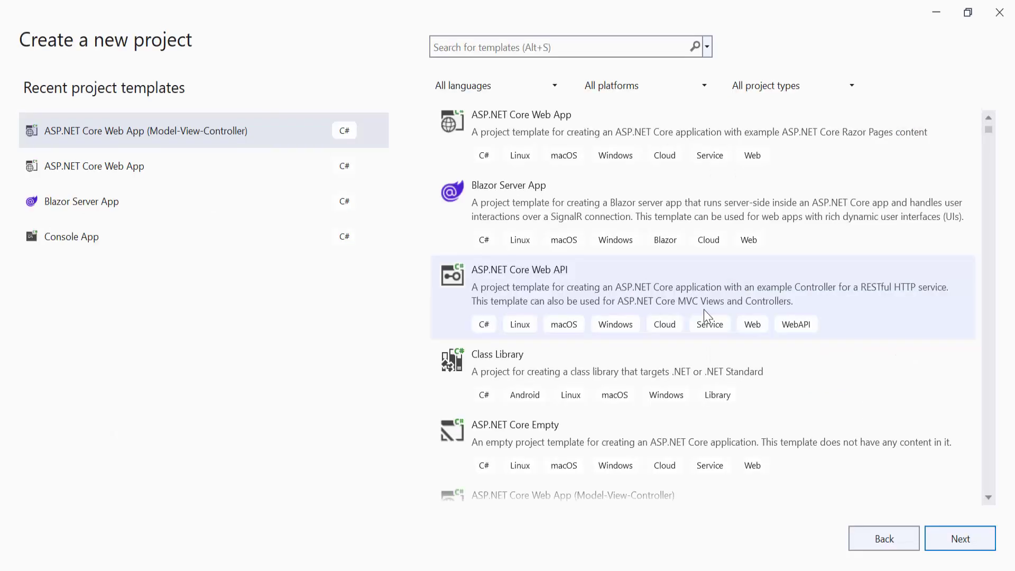
{"action": "scroll", "coordinate": [703, 314], "scroll_direction": "down", "scroll_amount": 2}
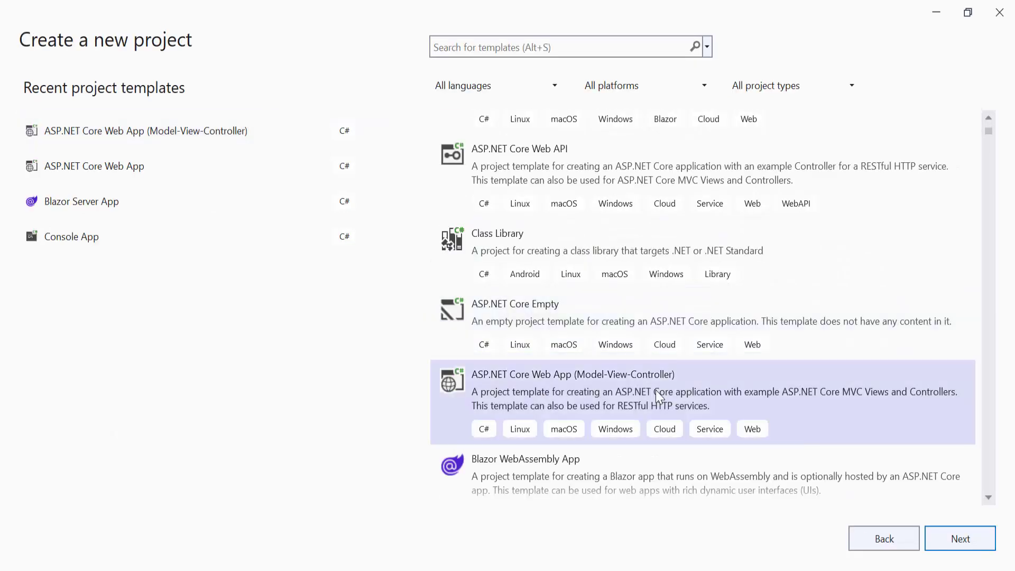
{"action": "left_click", "coordinate": [961, 539]}
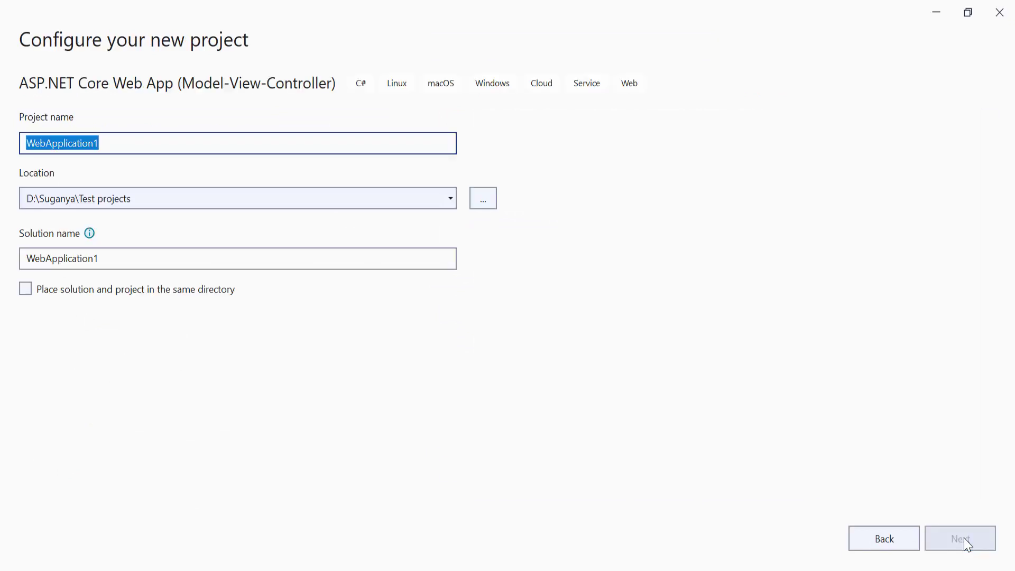
{"action": "left_click", "coordinate": [961, 538]}
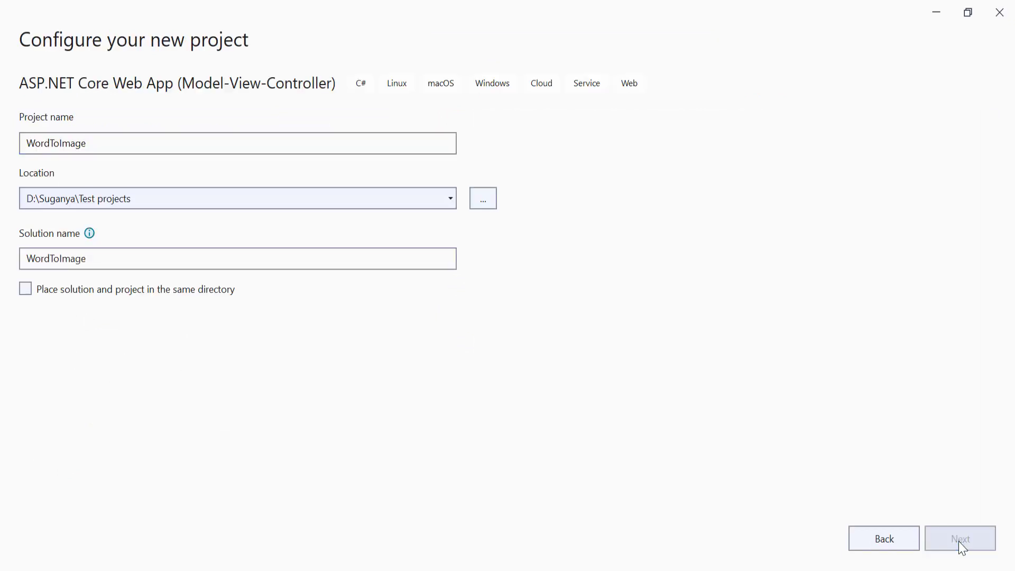
{"action": "left_click", "coordinate": [960, 540]}
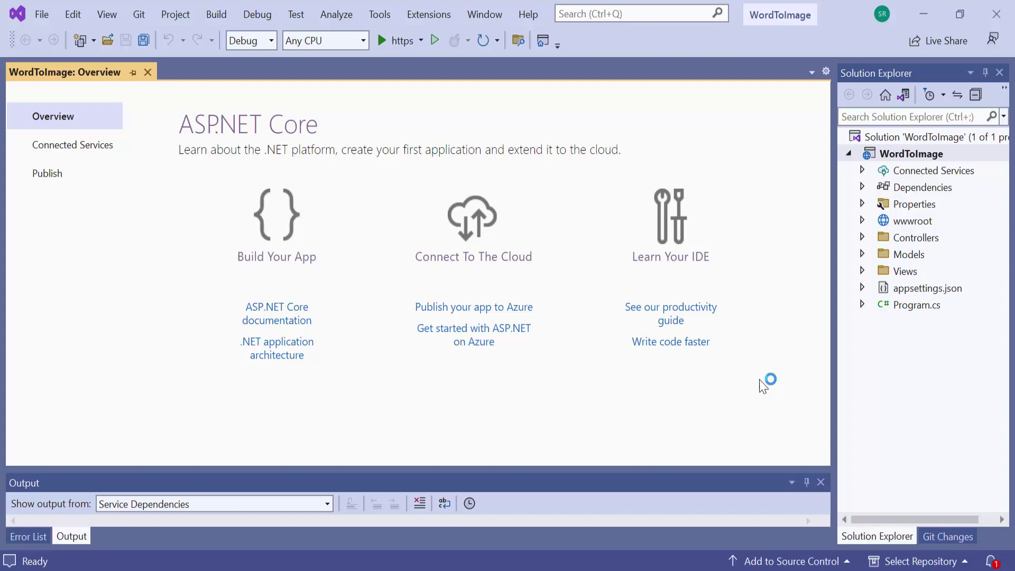
- Install the Syncfusion.DocIORenderer.Net.Core 22.2.9 NuGet package into the project and accept the license
{"action": "left_click", "coordinate": [904, 188]}
{"action": "right_click", "coordinate": [904, 188]}
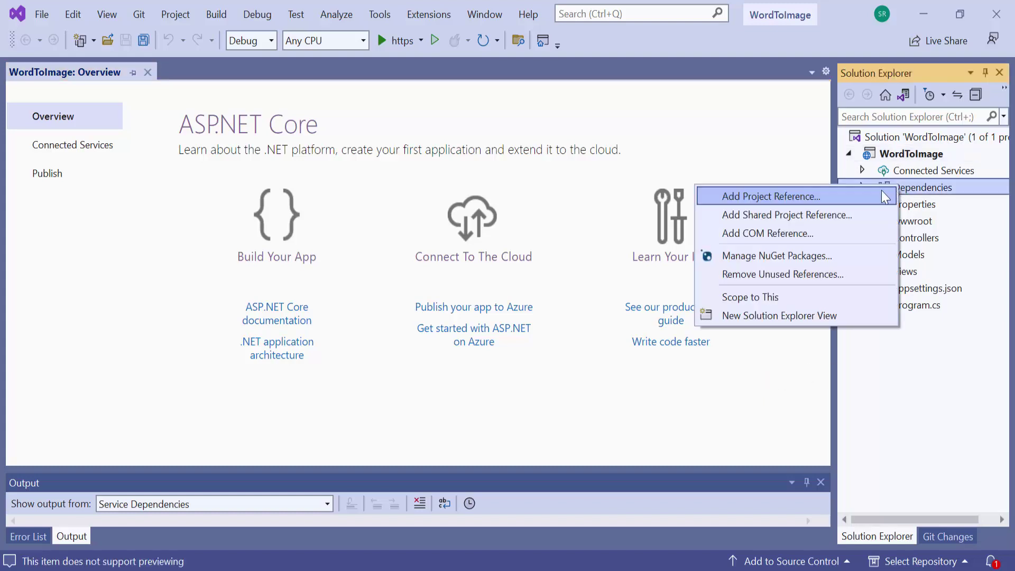
{"action": "left_click", "coordinate": [752, 260]}
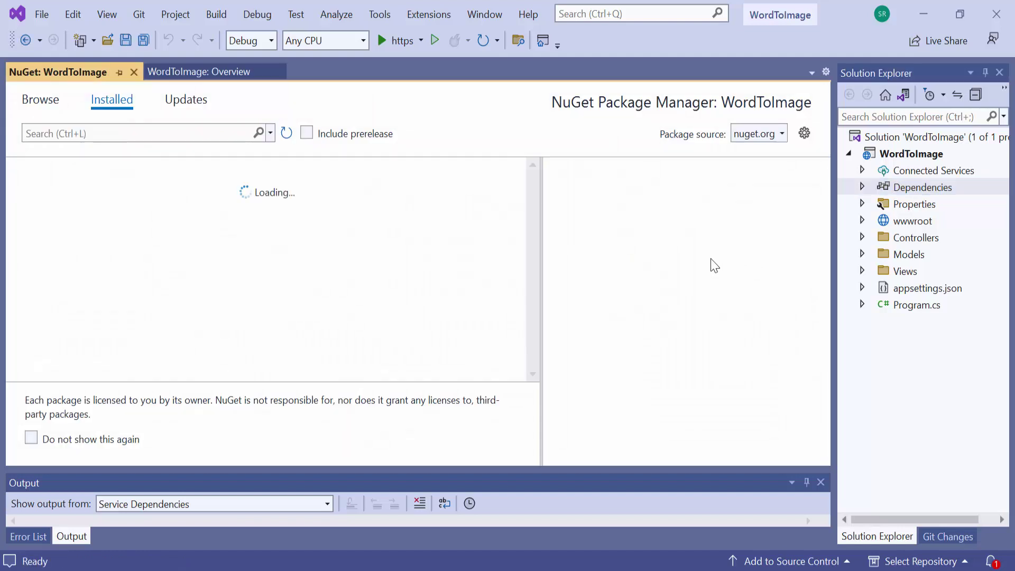
{"action": "left_click", "coordinate": [40, 100]}
{"action": "left_click", "coordinate": [48, 133]}
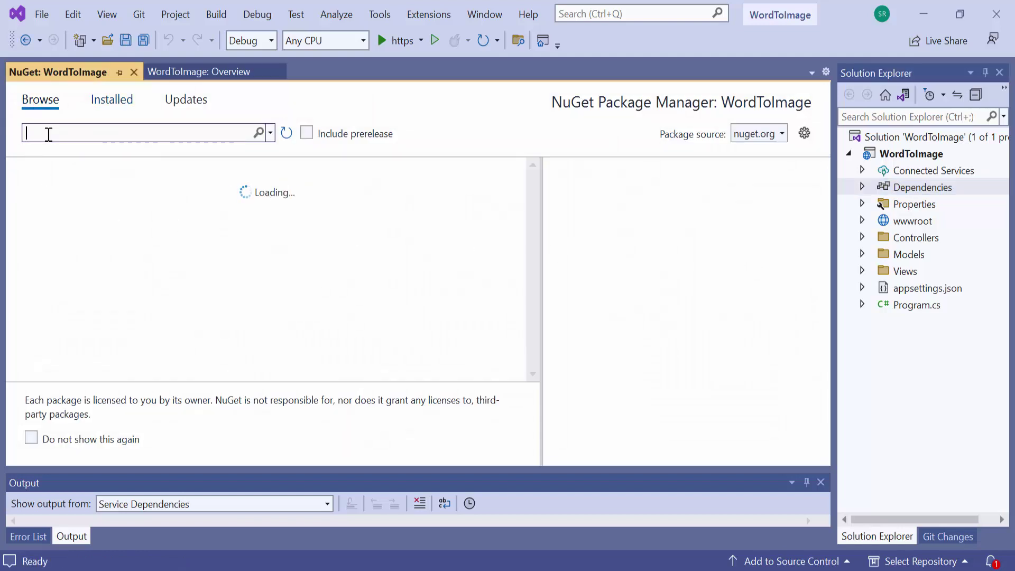
{"action": "type", "text": "Syncfusion.DocIORenderer.Net.Core"}
{"action": "left_click", "coordinate": [149, 203]}
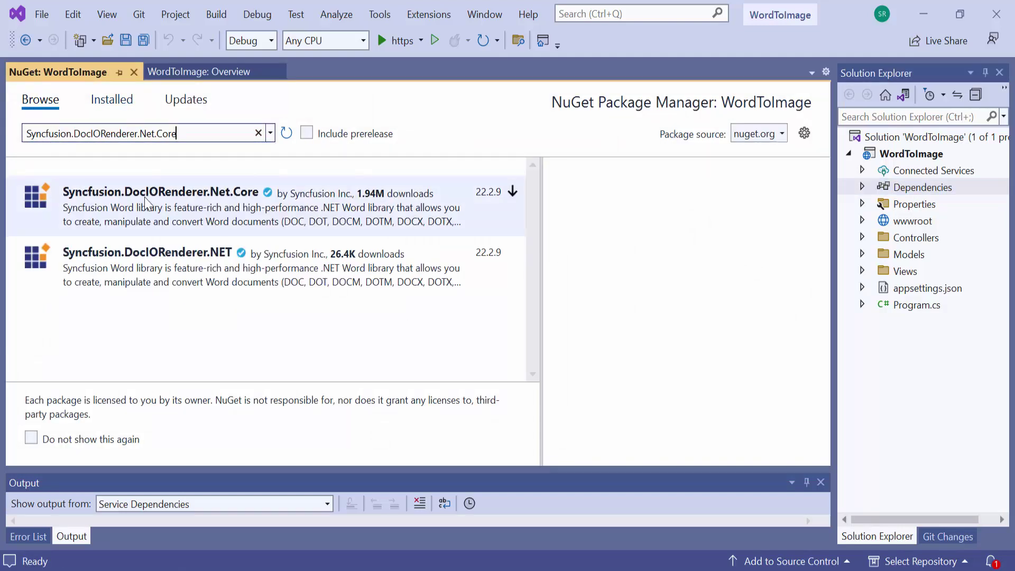
{"action": "left_click", "coordinate": [771, 224]}
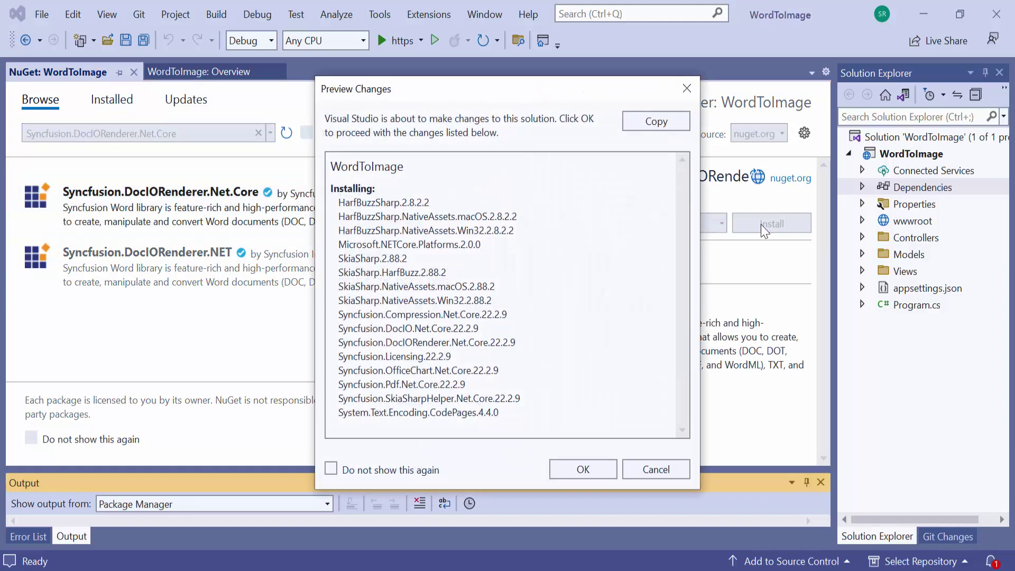
{"action": "left_click", "coordinate": [583, 469]}
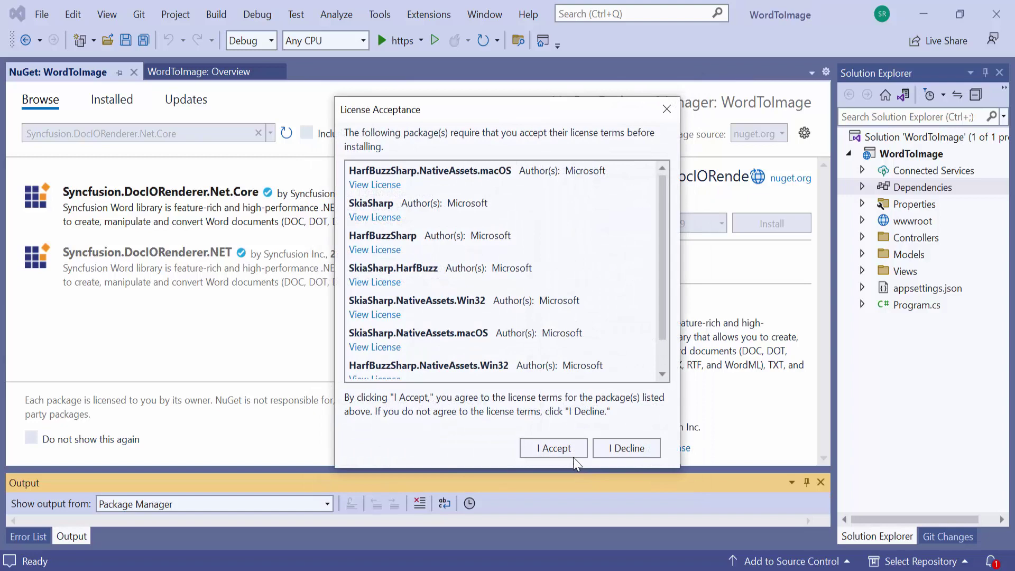
{"action": "left_click", "coordinate": [574, 458]}
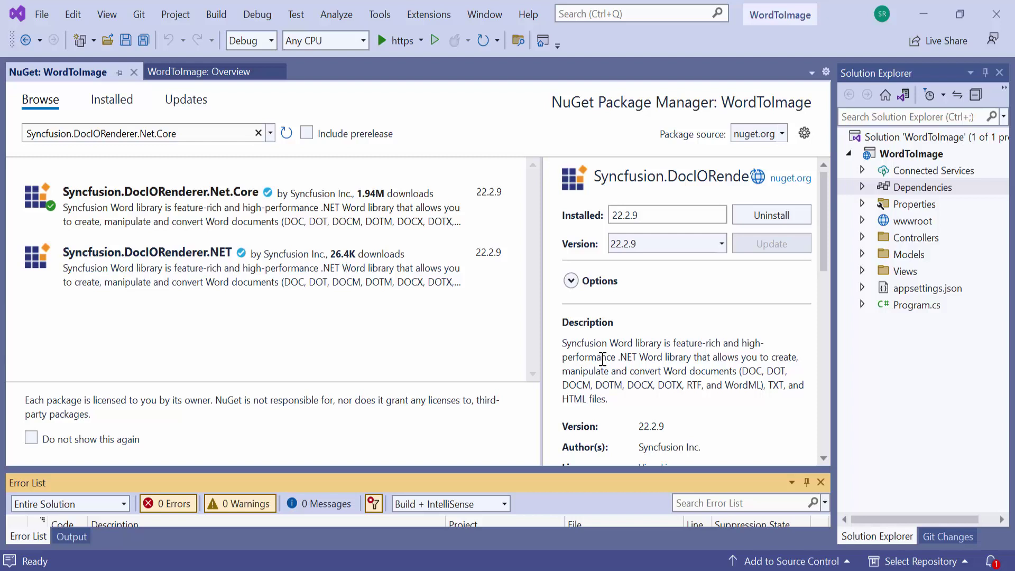
- In Program.cs, add SyncfusionLicenseProvider.RegisterLicense("Your license key") after builder.Build()
{"action": "double_click", "coordinate": [912, 309]}
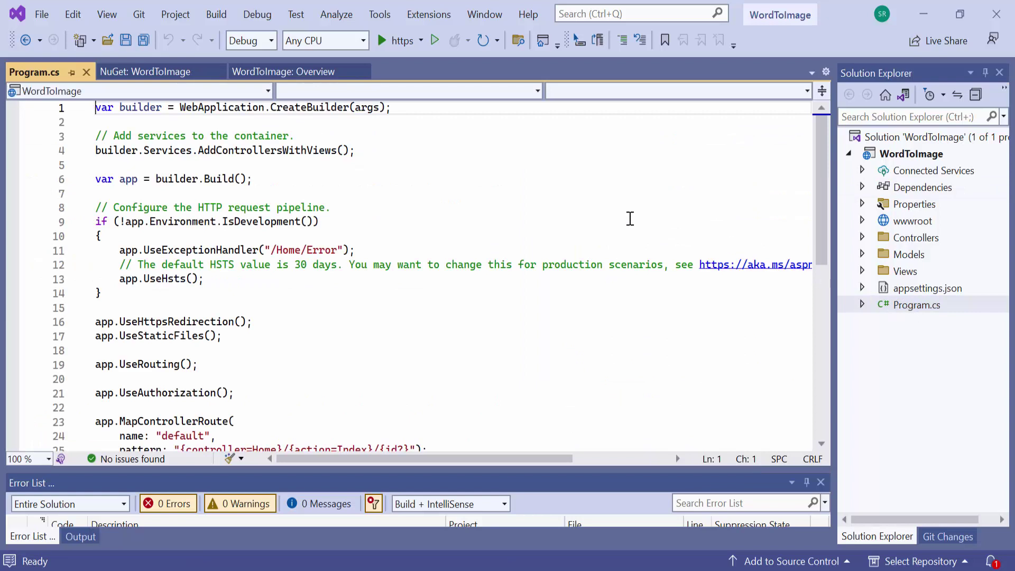
{"action": "left_click", "coordinate": [464, 196]}
{"action": "key", "text": "Return"}
{"action": "type", "text": "s"}
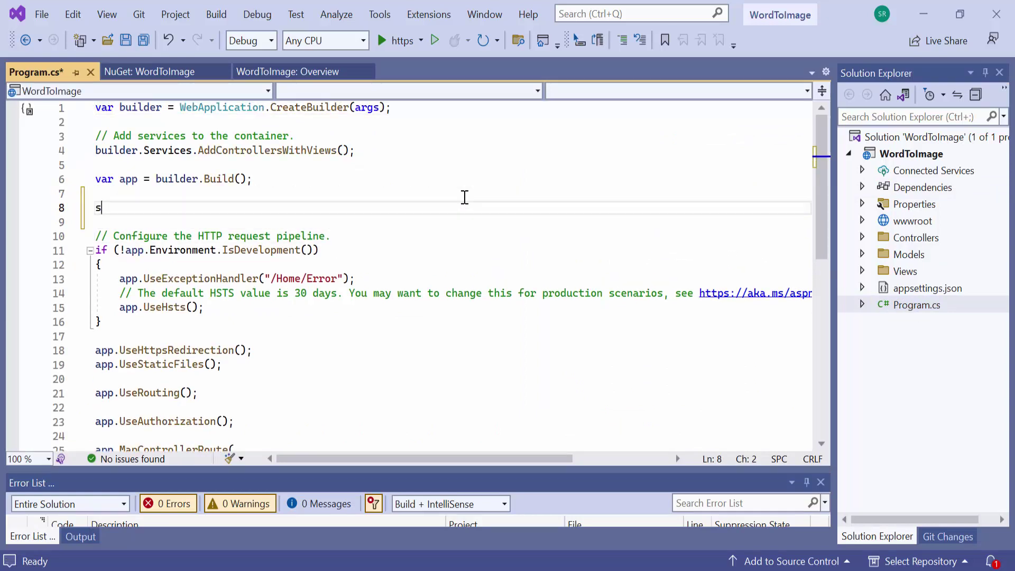
{"action": "type", "text": "Syncfusion.Lice"}
{"action": "key", "text": "Tab"}
{"action": "type", "text": "."}
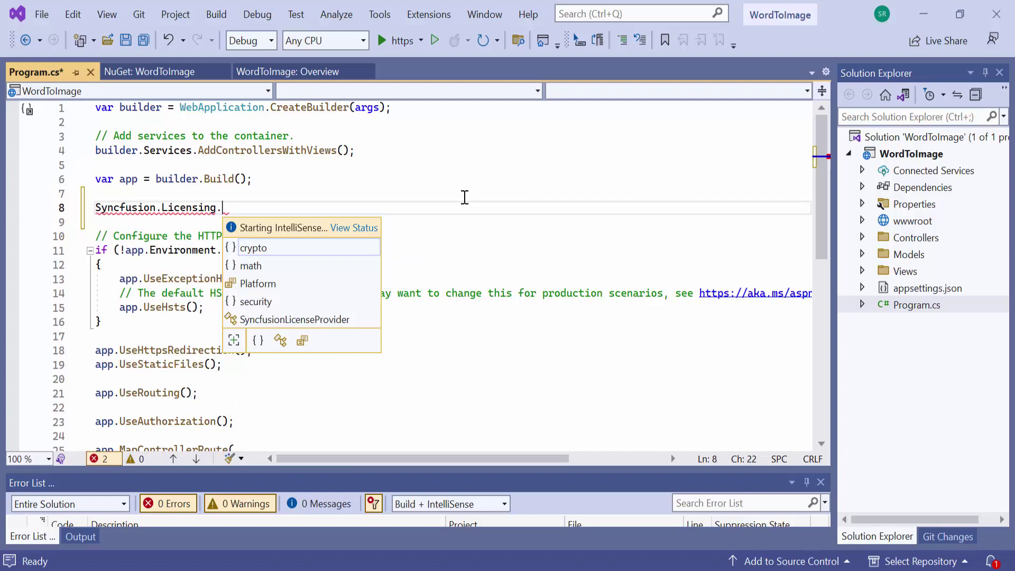
{"action": "type", "text": "sy"}
{"action": "key", "text": "Tab"}
{"action": "type", "text": ".re"}
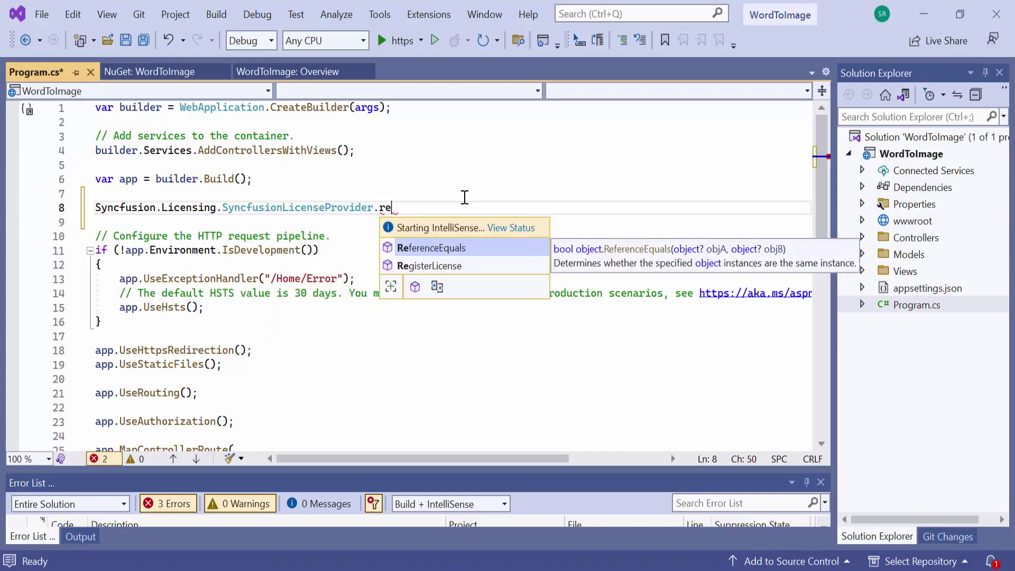
{"action": "key", "text": "Tab"}
{"action": "type", "text": "(\"Your"}
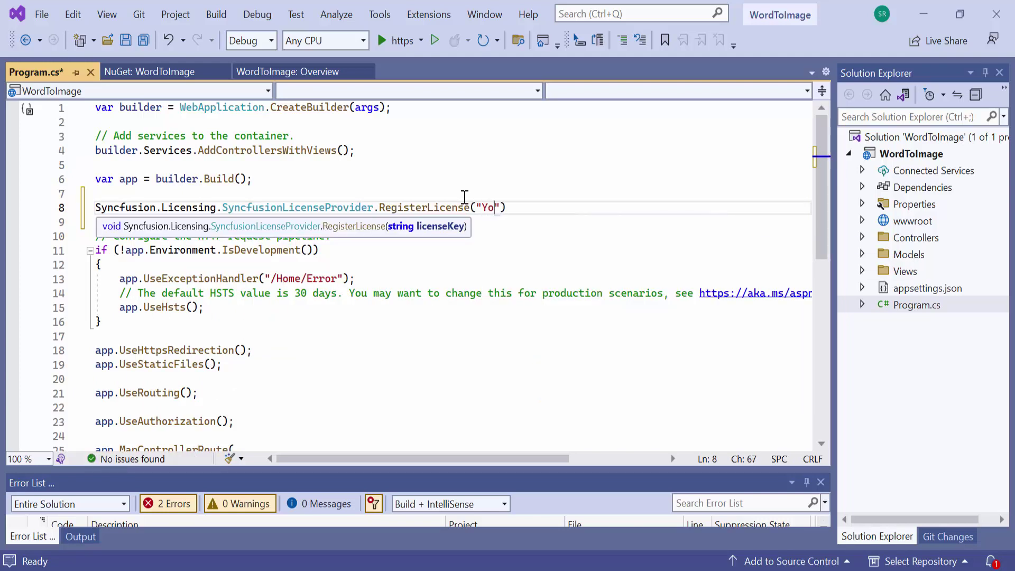
{"action": "type", "text": " license key\""}
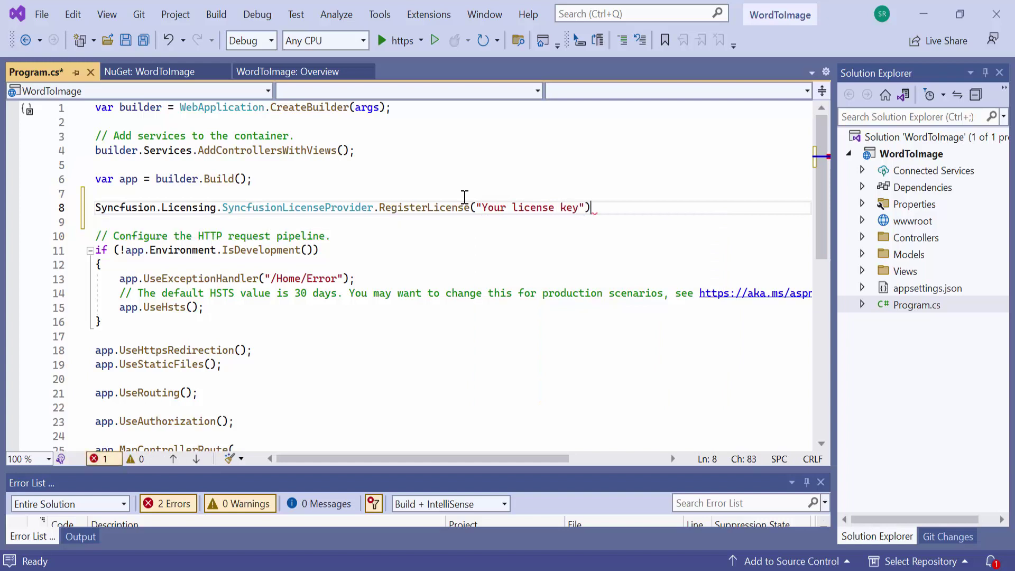
{"action": "type", "text": ");"}
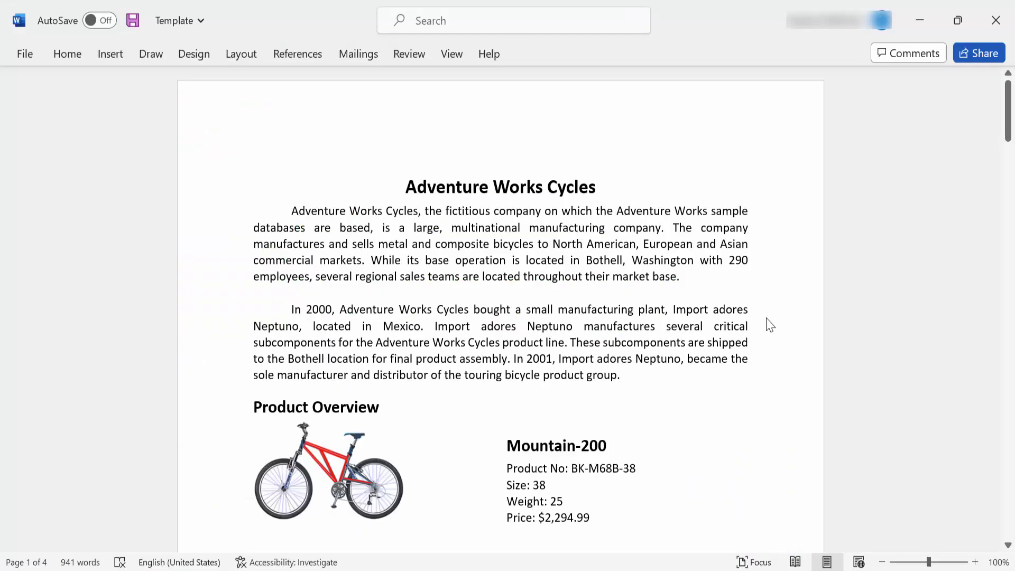
{"action": "scroll", "coordinate": [769, 323], "scroll_direction": "down", "scroll_amount": 3}
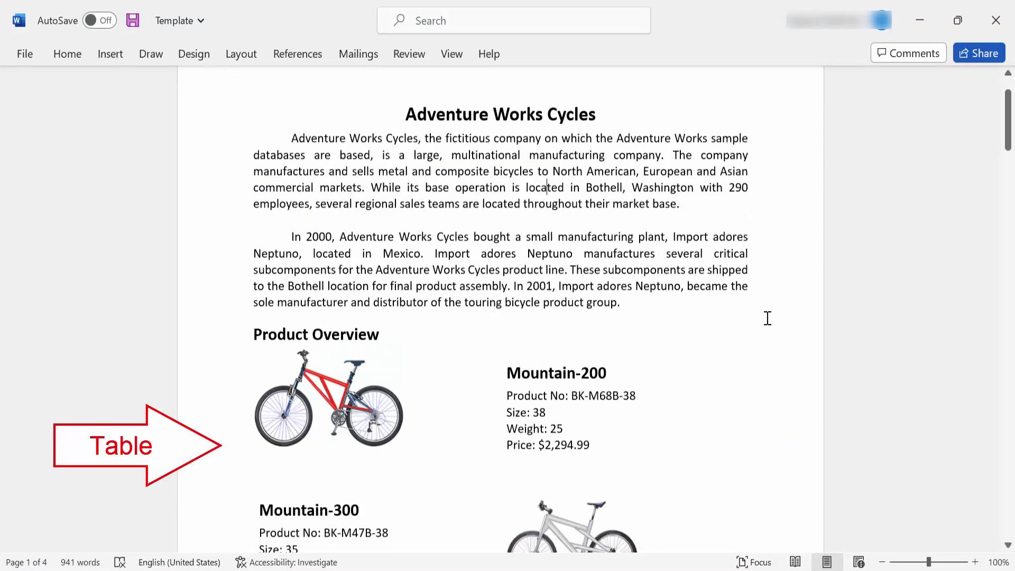
{"action": "scroll", "coordinate": [769, 324], "scroll_direction": "down", "scroll_amount": 3}
{"action": "scroll", "coordinate": [770, 323], "scroll_direction": "down", "scroll_amount": 2}
{"action": "scroll", "coordinate": [766, 318], "scroll_direction": "down", "scroll_amount": 3}
{"action": "scroll", "coordinate": [766, 317], "scroll_direction": "down", "scroll_amount": 3}
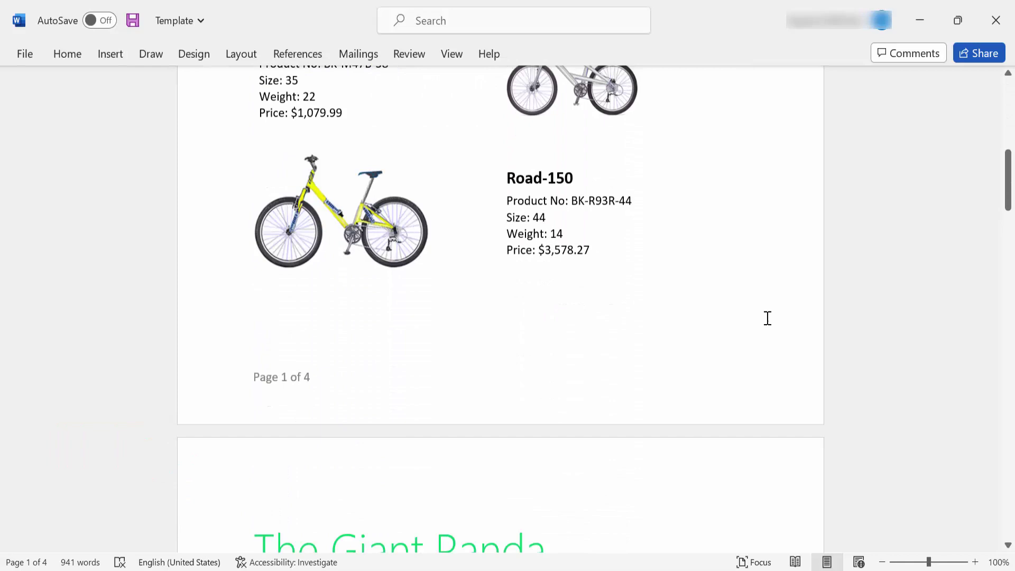
{"action": "scroll", "coordinate": [766, 318], "scroll_direction": "down", "scroll_amount": 3}
{"action": "scroll", "coordinate": [766, 318], "scroll_direction": "down", "scroll_amount": 4}
{"action": "scroll", "coordinate": [766, 318], "scroll_direction": "down", "scroll_amount": 3}
{"action": "scroll", "coordinate": [766, 317], "scroll_direction": "down", "scroll_amount": 3}
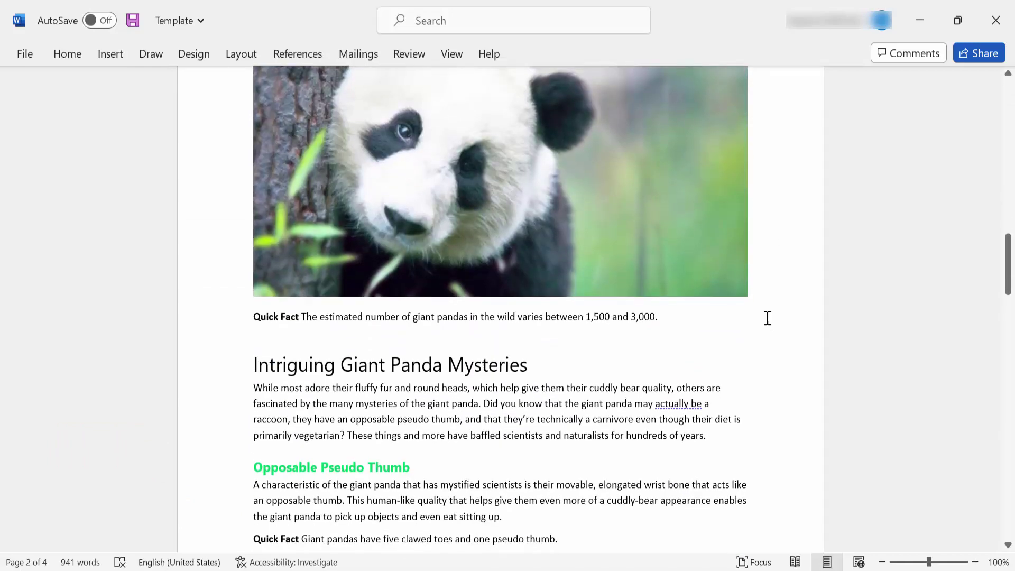
{"action": "scroll", "coordinate": [766, 318], "scroll_direction": "down", "scroll_amount": 3}
{"action": "scroll", "coordinate": [766, 318], "scroll_direction": "down", "scroll_amount": 3}
{"action": "scroll", "coordinate": [766, 319], "scroll_direction": "down", "scroll_amount": 2}
{"action": "scroll", "coordinate": [766, 318], "scroll_direction": "down", "scroll_amount": 4}
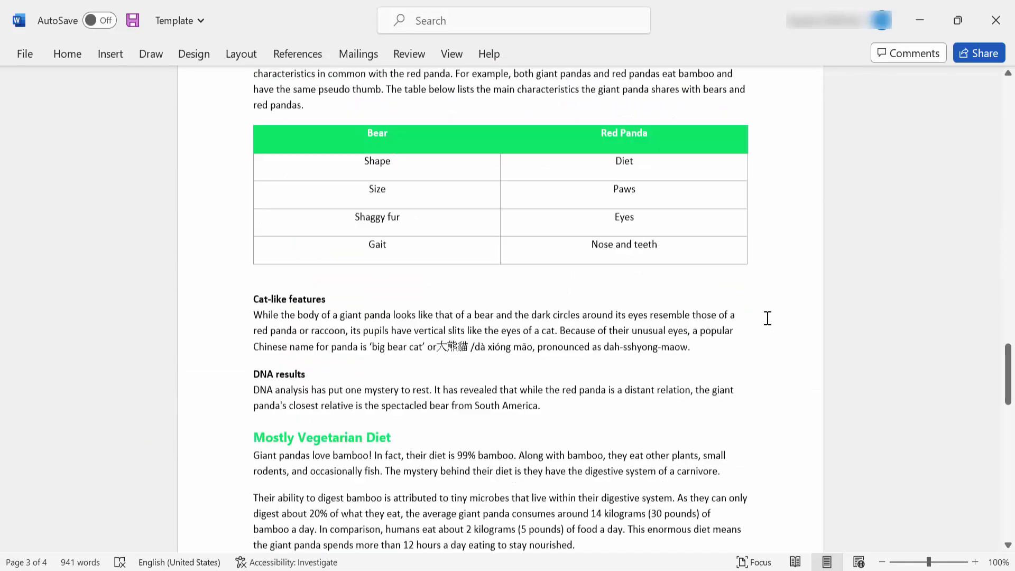
{"action": "scroll", "coordinate": [766, 318], "scroll_direction": "down", "scroll_amount": 2}
{"action": "scroll", "coordinate": [766, 317], "scroll_direction": "down", "scroll_amount": 4}
{"action": "scroll", "coordinate": [767, 319], "scroll_direction": "down", "scroll_amount": 3}
{"action": "scroll", "coordinate": [766, 318], "scroll_direction": "down", "scroll_amount": 3}
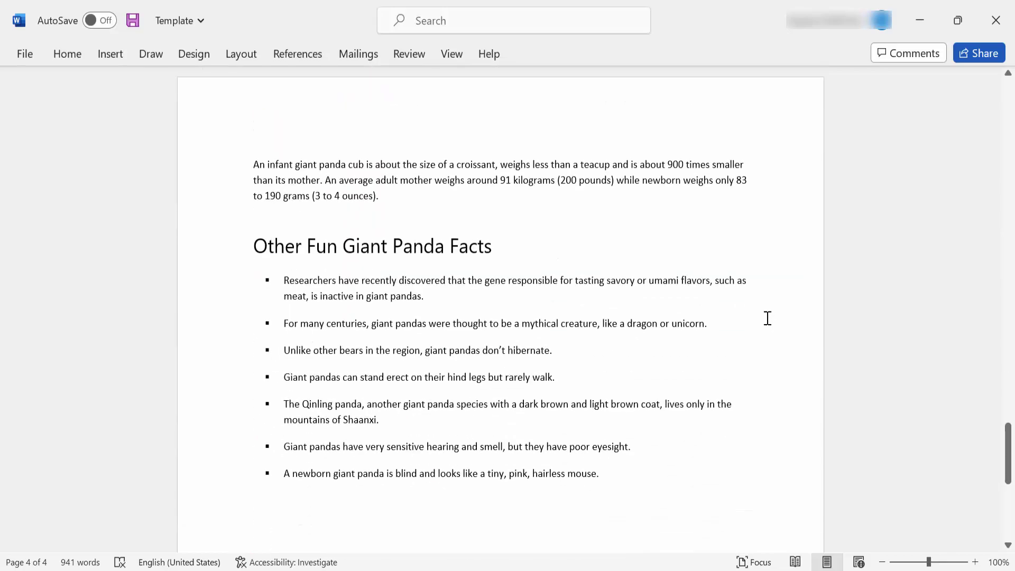
{"action": "scroll", "coordinate": [766, 317], "scroll_direction": "down", "scroll_amount": 2}
{"action": "scroll", "coordinate": [766, 319], "scroll_direction": "down", "scroll_amount": 2}
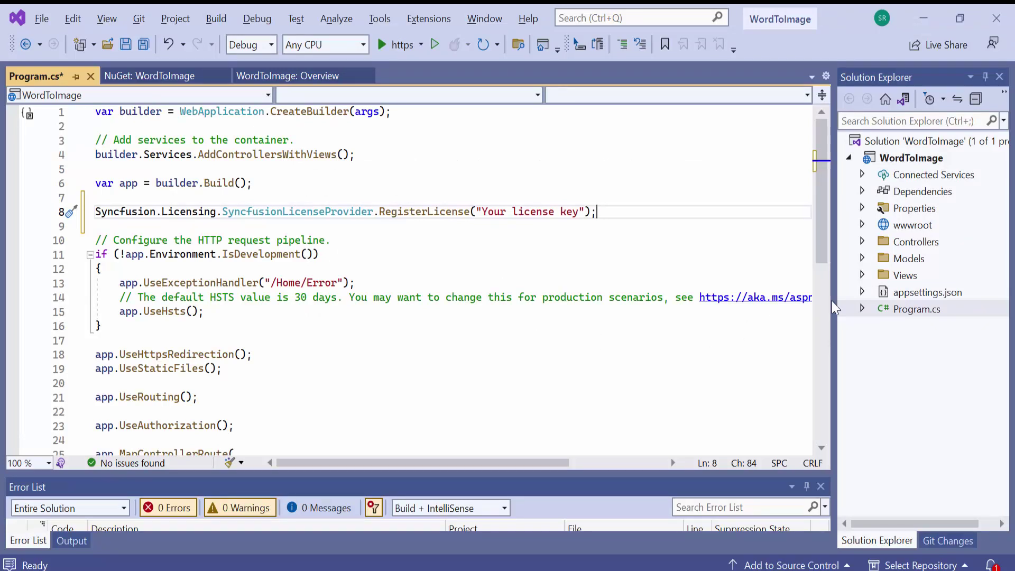
- Open the Views/Home/Index.cshtml view
{"action": "left_click", "coordinate": [862, 275]}
{"action": "left_click", "coordinate": [875, 292]}
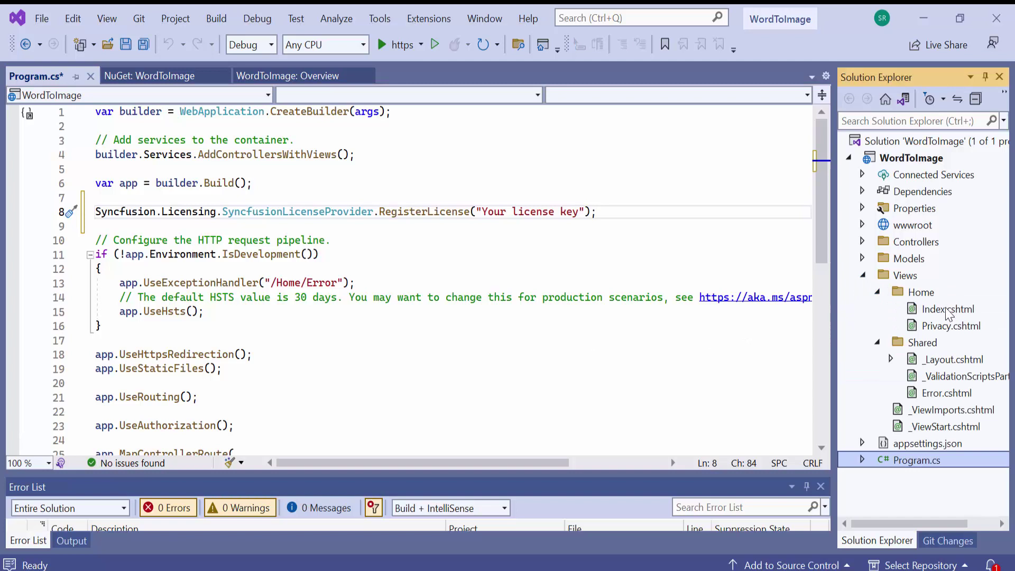
{"action": "double_click", "coordinate": [948, 309]}
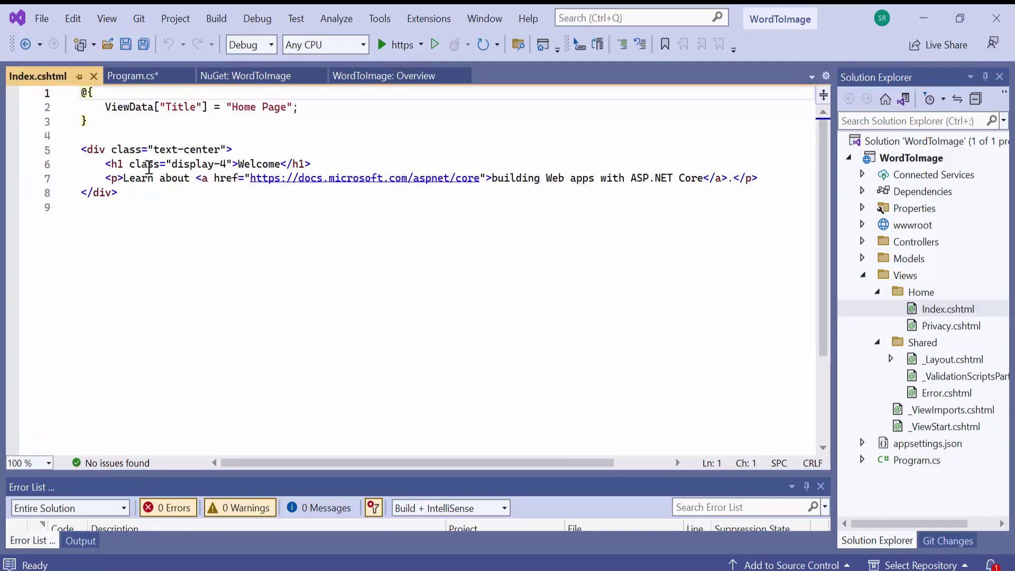
- Replace the welcome div with the three pasted buttons and begin renaming their actions
{"action": "left_click_drag", "start_coordinate": [81, 150], "coordinate": [120, 193]}
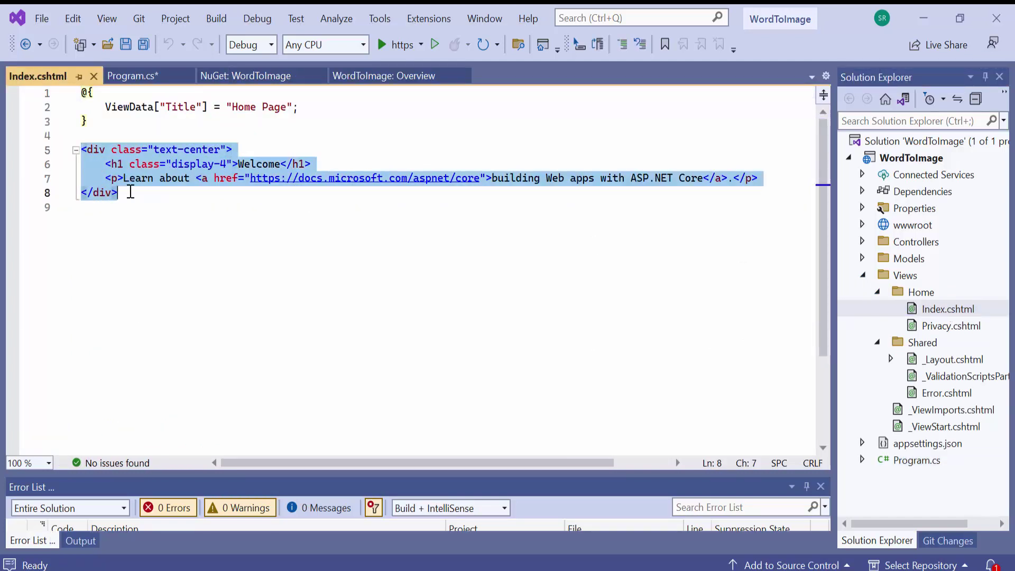
{"action": "key", "text": "Delete"}
{"action": "type", "text": "<input type=\"button\"        value=\"All pages\"        onclick=\"location.href='@Url.Action(\"Action\", \"Home\")'\" /> <input type=\"button\"        value=\"Range of pages\"        onclick=\"location.href='@Url.Action(\"Action\", \"Home\")'\" /> <input type=\"button\"        value=\"Thumbnail image\"        onclick=\"location.href='@Url.Action(\"Action\", \"Home\")'\" />"}
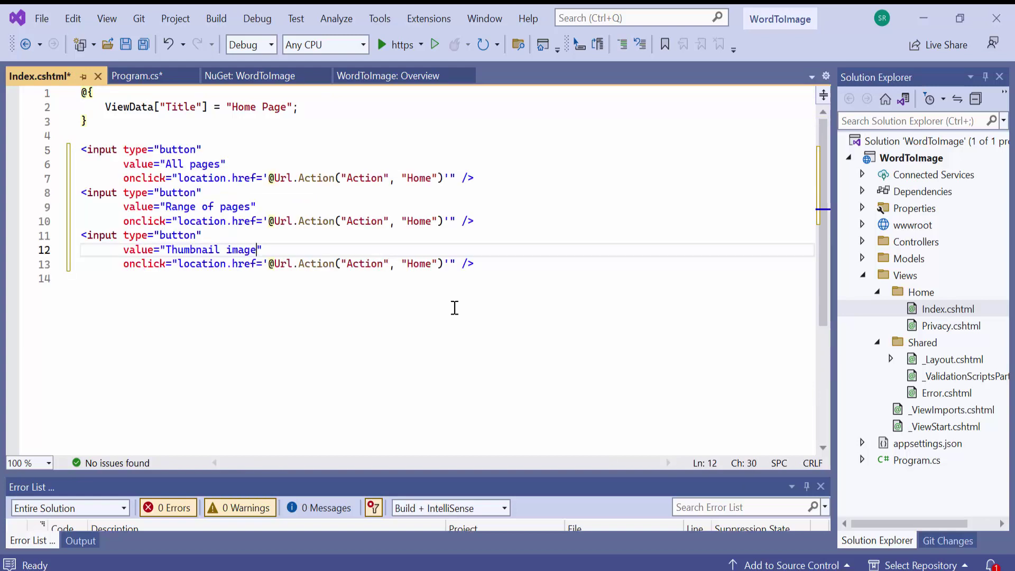
{"action": "double_click", "coordinate": [365, 178]}
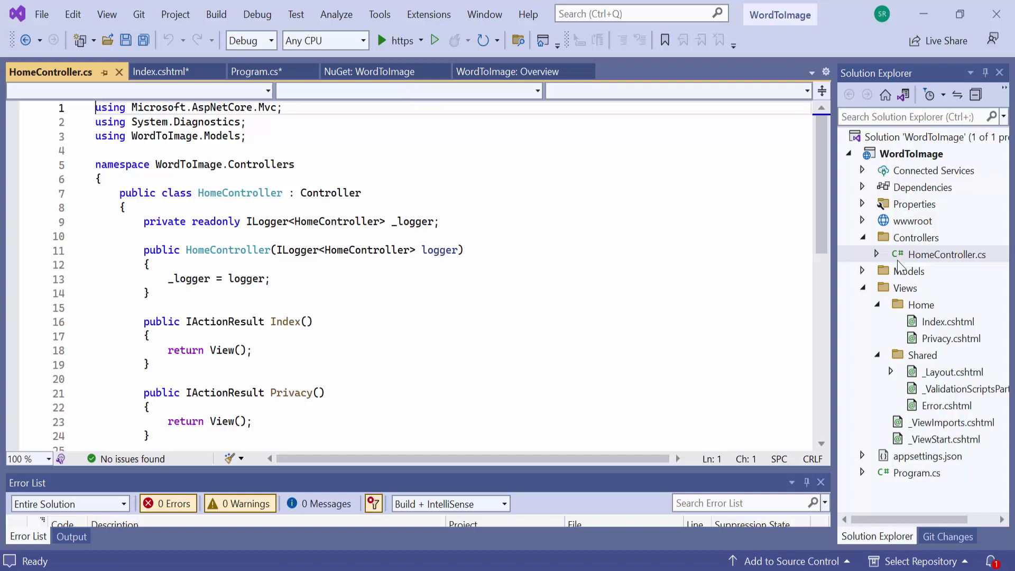
{"action": "scroll", "coordinate": [408, 304], "scroll_direction": "down", "scroll_amount": 2}
- Add a ConvertAllPages IActionResult action returning View() below Index
{"action": "left_click", "coordinate": [282, 325]}
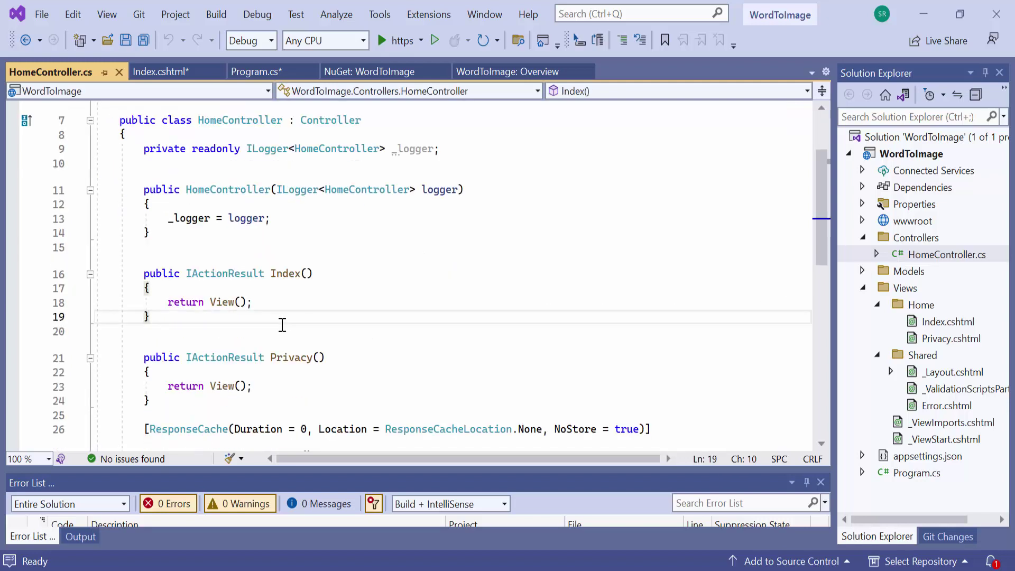
{"action": "key", "text": "Return"}
{"action": "key", "text": "Return"}
{"action": "type", "text": "public "}
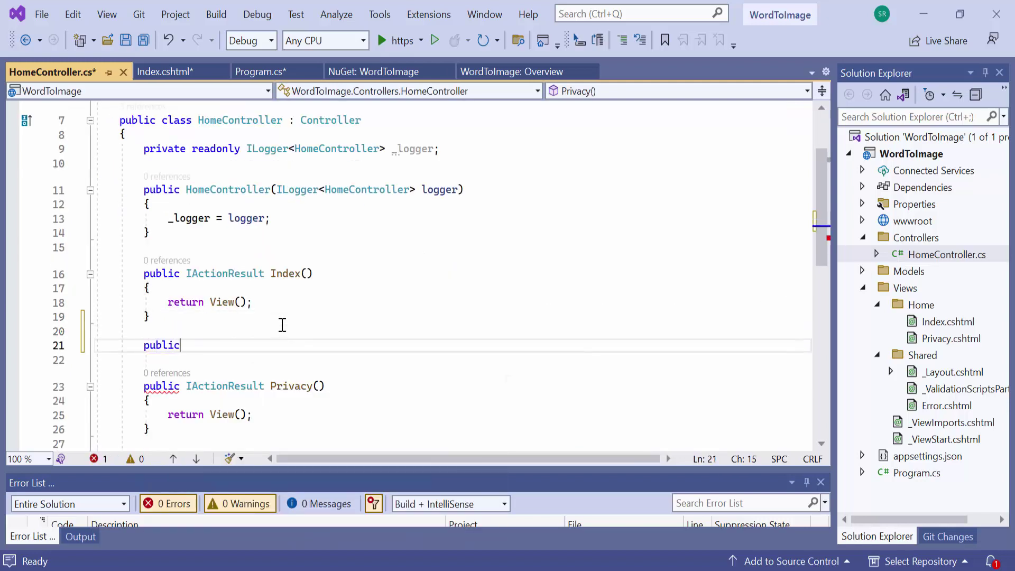
{"action": "type", "text": "ia"}
{"action": "key", "text": "Tab"}
{"action": "type", "text": "Convert"}
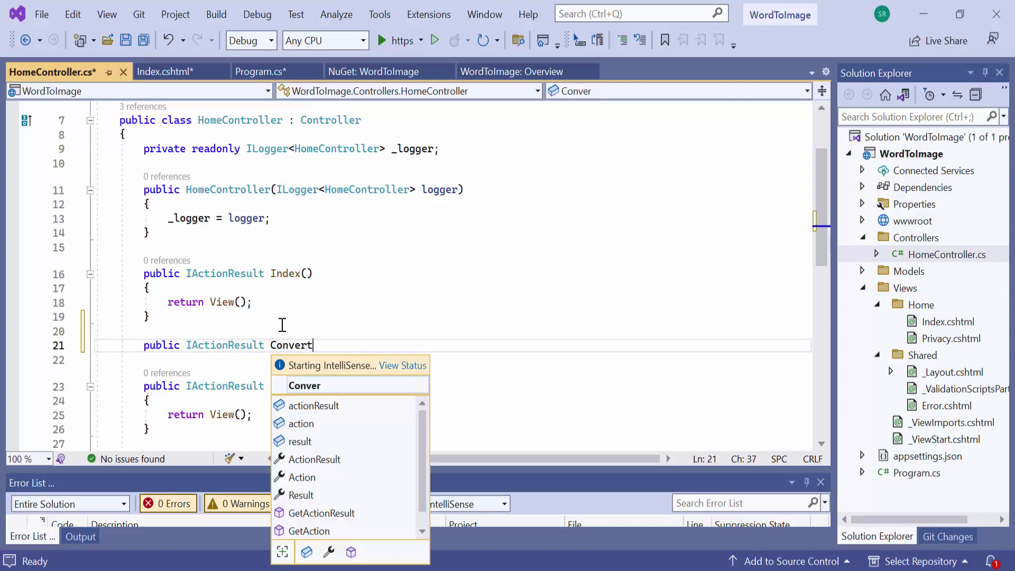
{"action": "type", "text": "AllPages()"}
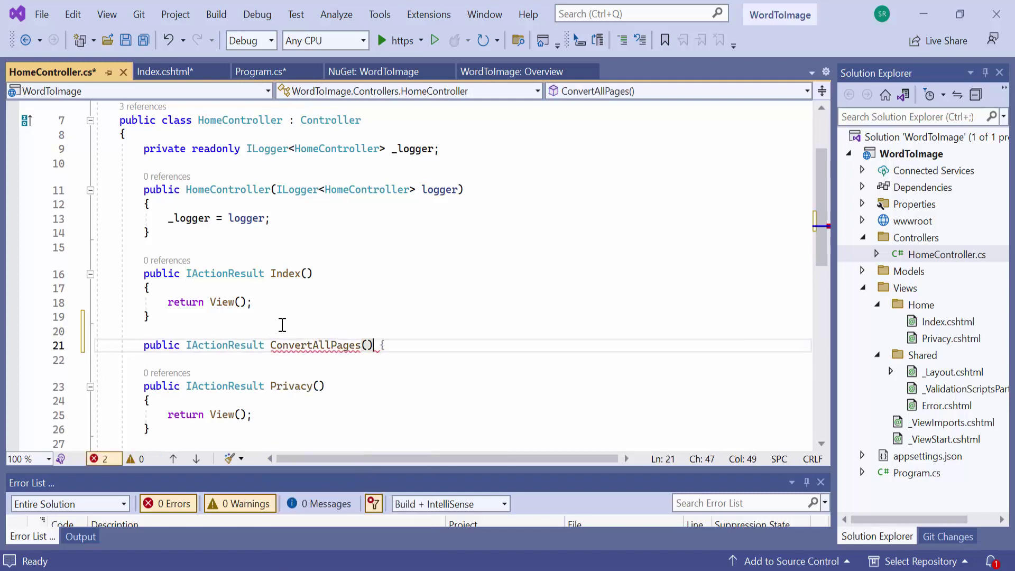
{"action": "key", "text": "Return"}
{"action": "type", "text": "{"}
{"action": "key", "text": "Return"}
{"action": "key", "text": "ctrl+v"}
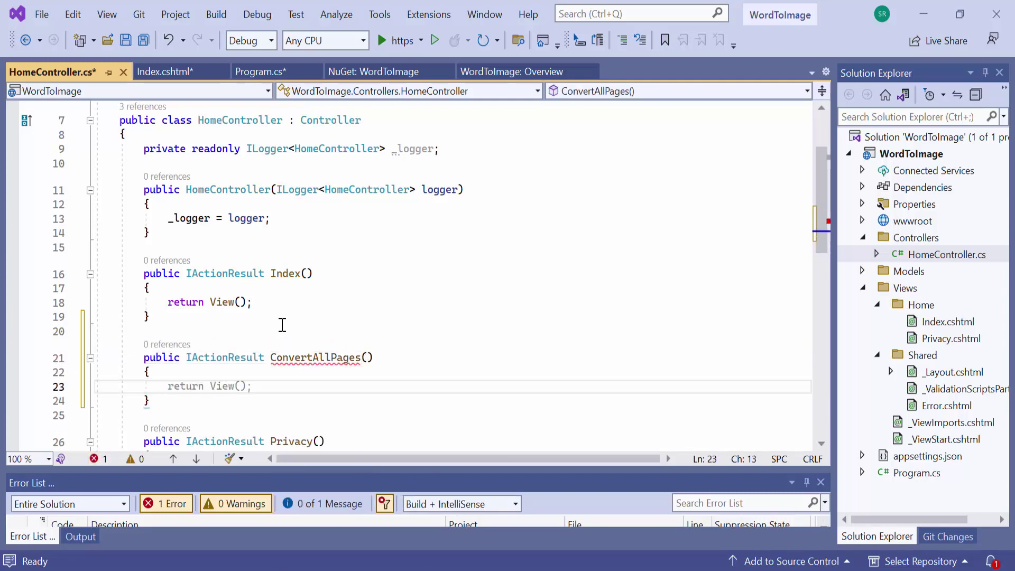
{"action": "key", "text": "Down"}
{"action": "key", "text": "Return"}
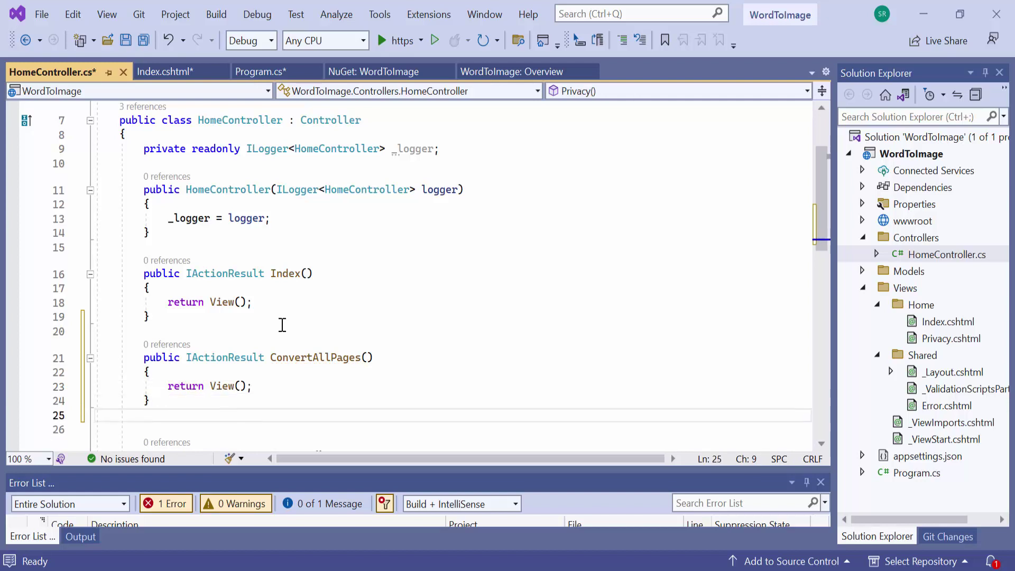
- Add the RangeOfPages and ThumbnailImage actions, then start a using Syncfusion.DocIO directive
{"action": "key", "text": "ctrl+v"}
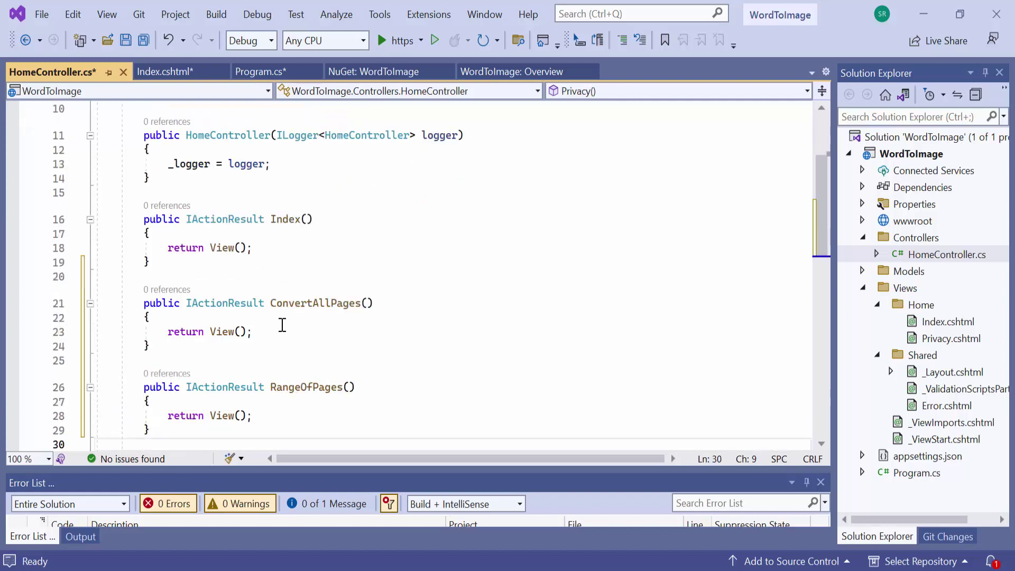
{"action": "type", "text": "public IActionResult ThumbnailImage()         {             return View();"}
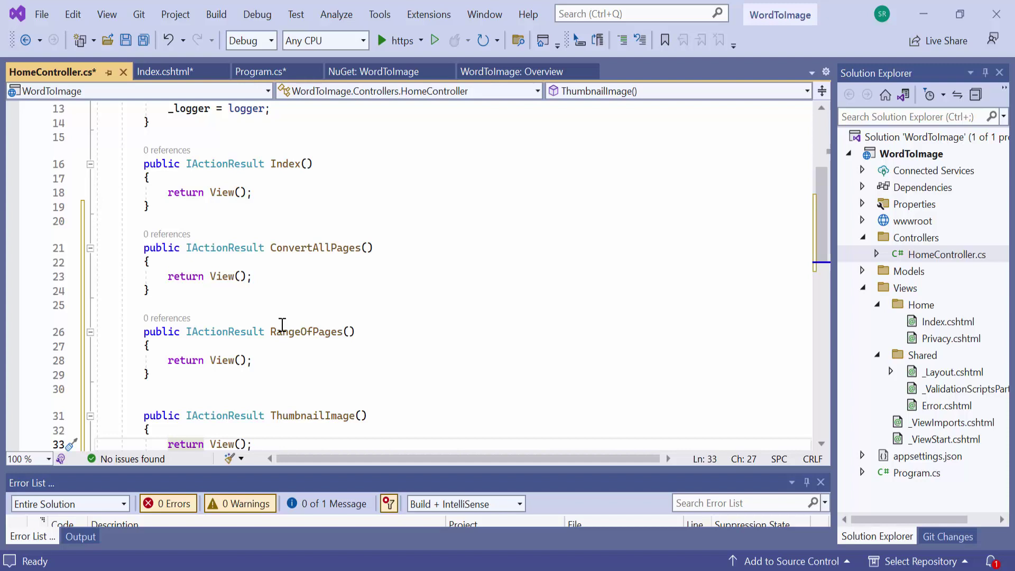
{"action": "scroll", "coordinate": [281, 325], "scroll_direction": "up", "scroll_amount": 10}
{"action": "left_click", "coordinate": [320, 136]}
{"action": "key", "text": "Return"}
{"action": "type", "text": "using "}
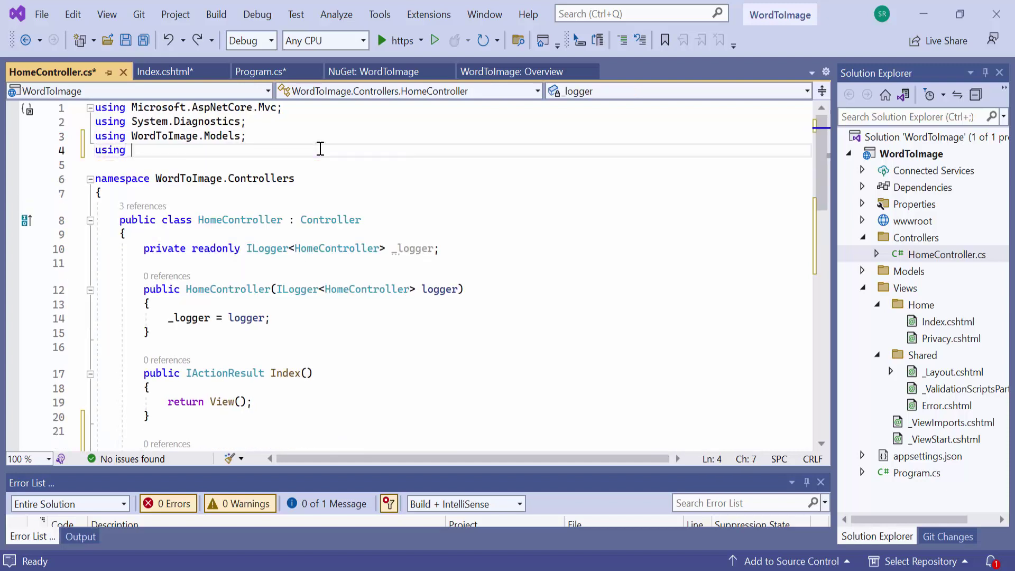
{"action": "type", "text": "Syncfusion.DocIO;"}
- Add using Syncfusion.DocIO.DLS; and using Syncfusion.DocIORenderer; below Syncfusion.DocIO
{"action": "key", "text": "Return"}
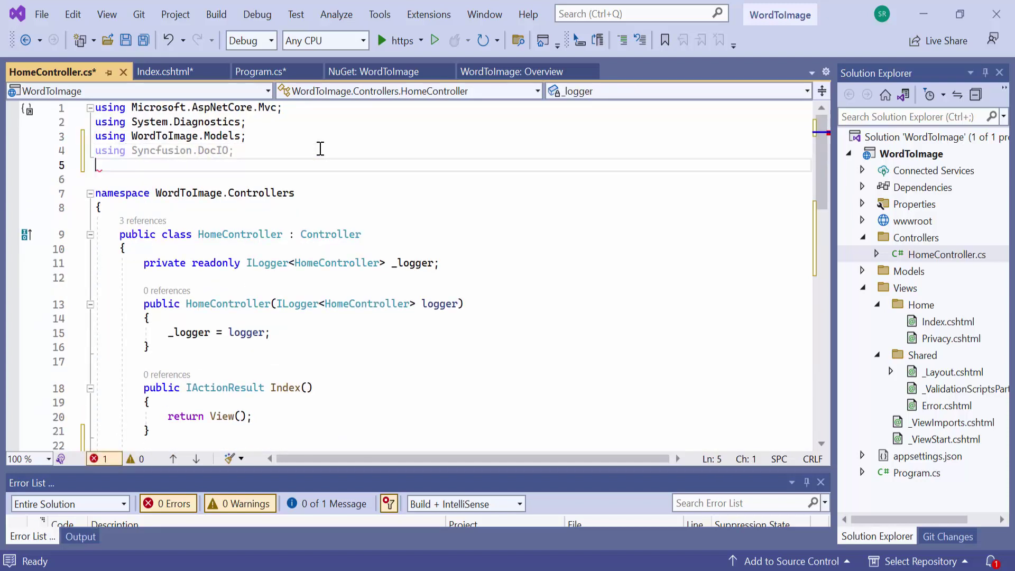
{"action": "type", "text": "using syn"}
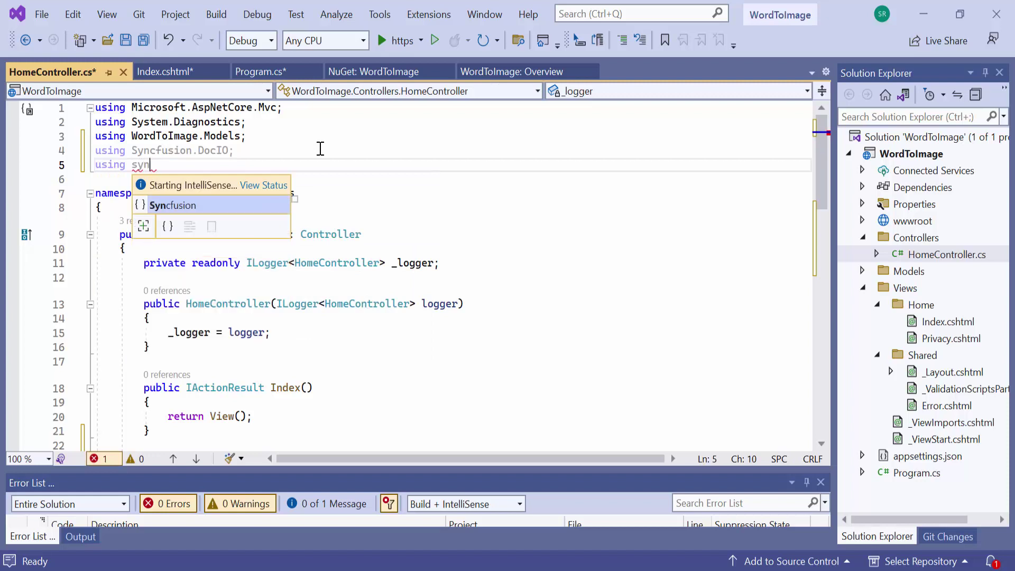
{"action": "key", "text": "Tab"}
{"action": "type", "text": ".doc"}
{"action": "key", "text": "Tab"}
{"action": "type", "text": ".dls"}
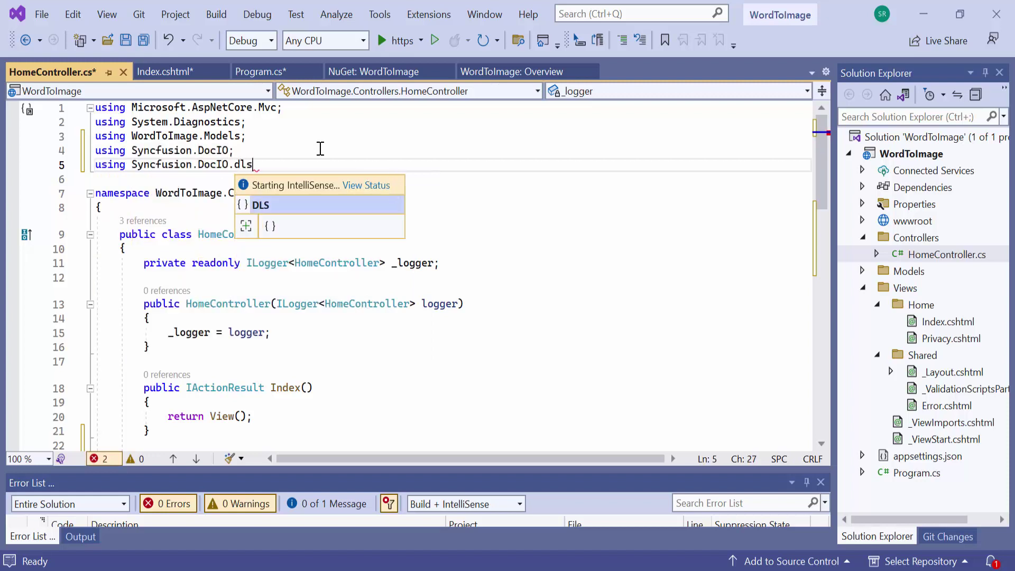
{"action": "key", "text": "Tab"}
{"action": "type", "text": ";"}
{"action": "key", "text": "Return"}
{"action": "type", "text": "using synf"}
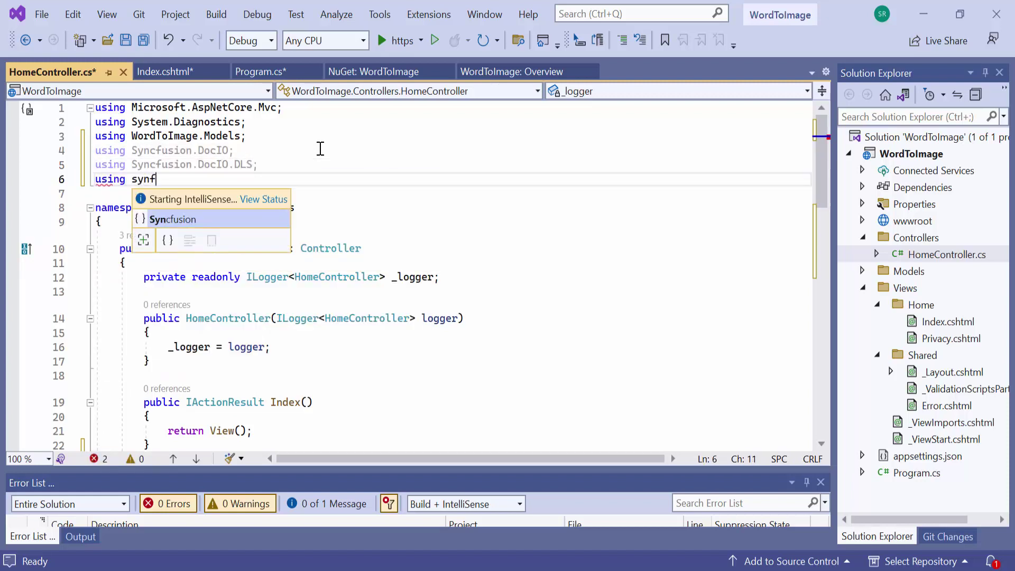
{"action": "key", "text": "Tab"}
{"action": "type", "text": ".doci"}
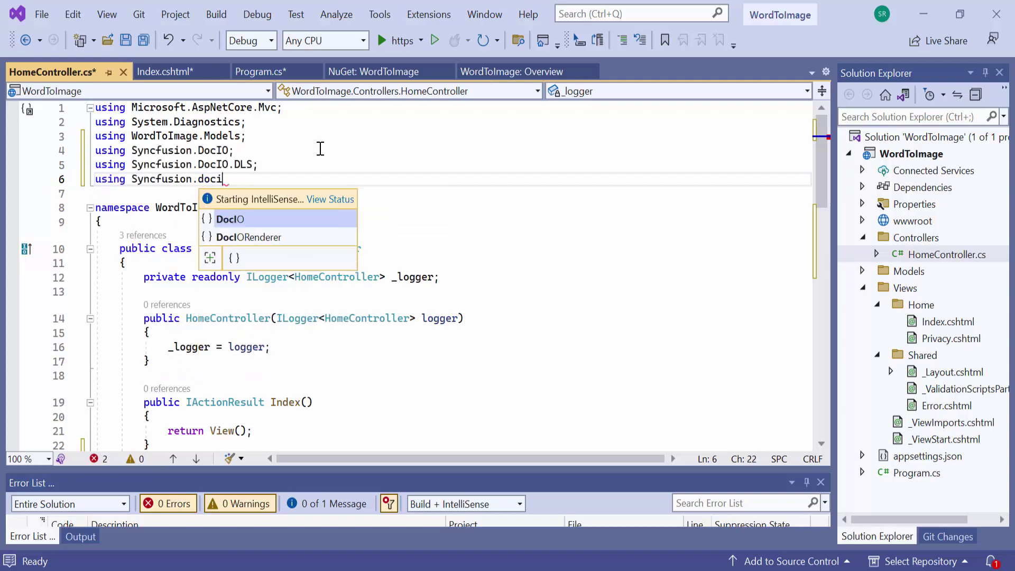
{"action": "key", "text": "Down"}
{"action": "key", "text": "Tab"}
{"action": "type", "text": ";"}
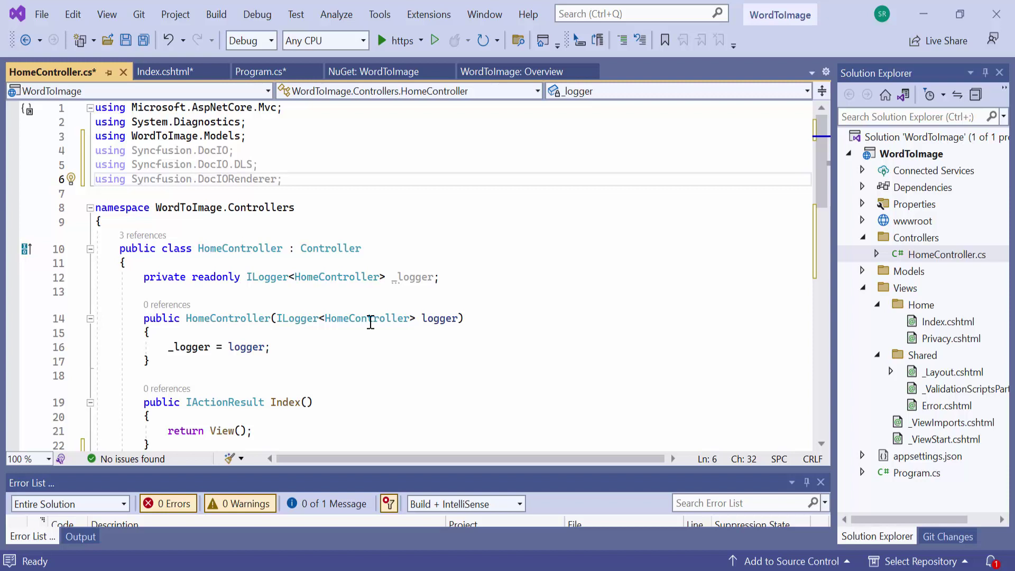
{"action": "scroll", "coordinate": [369, 321], "scroll_direction": "down", "scroll_amount": 5}
{"action": "scroll", "coordinate": [370, 321], "scroll_direction": "down", "scroll_amount": 5}
{"action": "scroll", "coordinate": [370, 321], "scroll_direction": "down", "scroll_amount": 3}
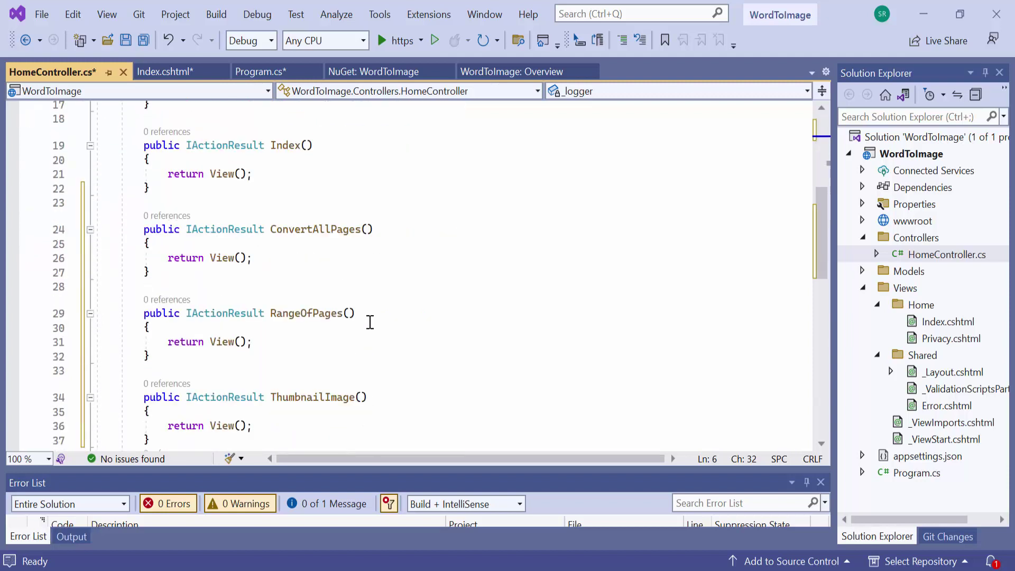
- In ConvertAllPages, open Data/Template.docx in a using FileStream block
{"action": "left_click", "coordinate": [334, 242]}
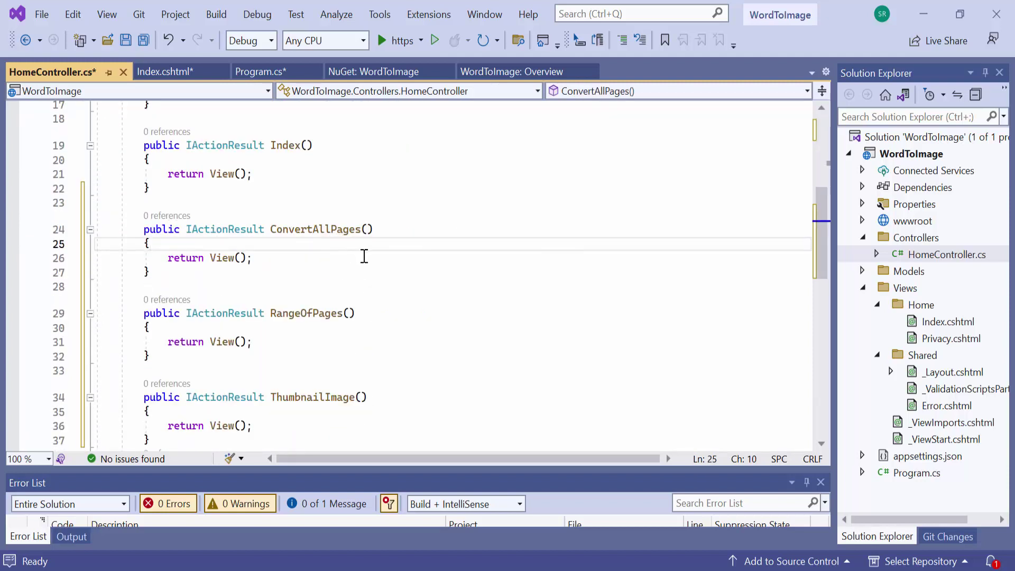
{"action": "key", "text": "Return"}
{"action": "type", "text": "using(fil"}
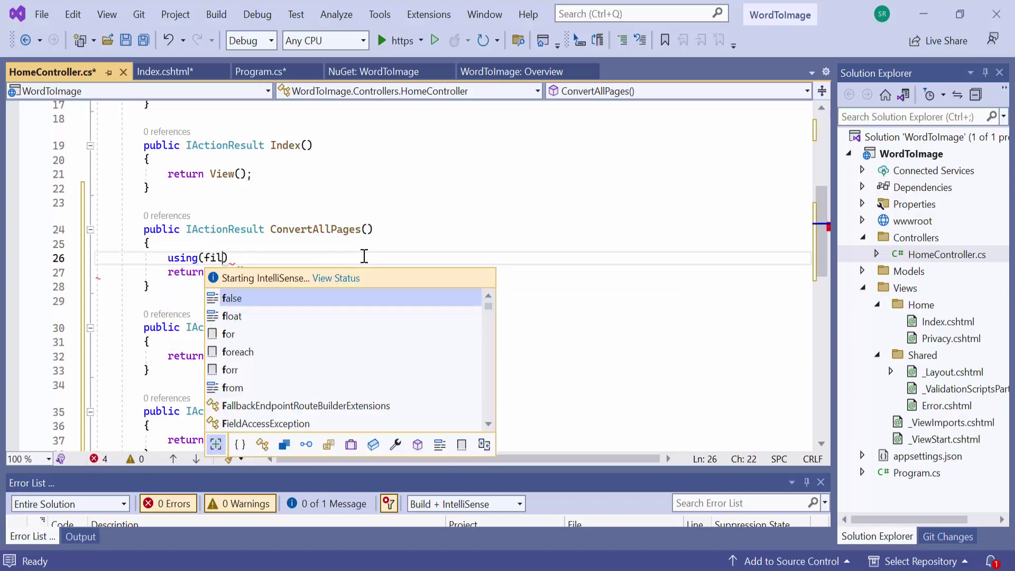
{"action": "type", "text": "estream docStream ="}
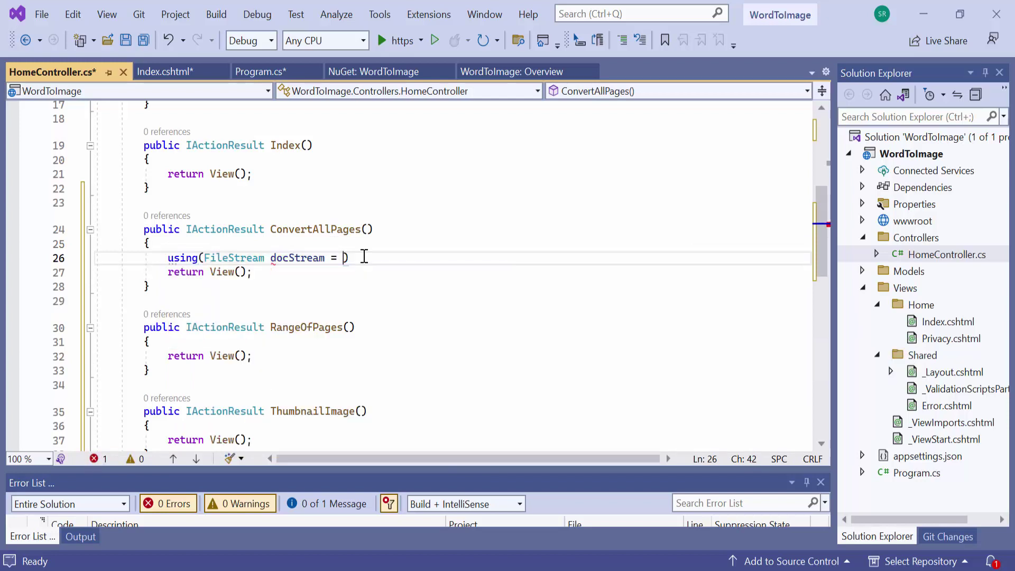
{"action": "type", "text": "new f"}
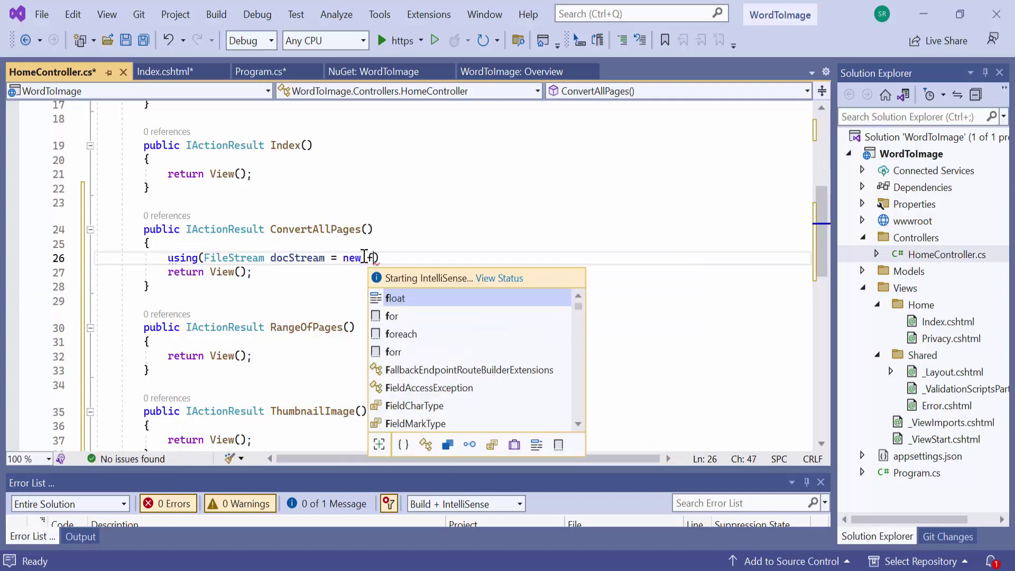
{"action": "type", "text": "ileStream(Path.GetFullPath(\"Data/Template.docx\"), FileMode.Open, FileAccess.Read"}
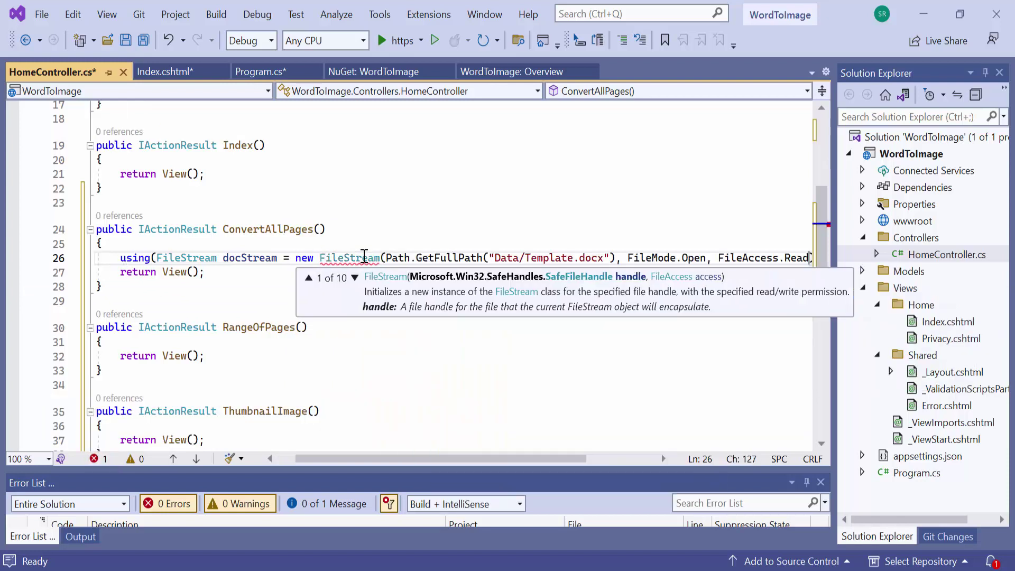
{"action": "type", "text": "))"}
{"action": "key", "text": "Return"}
{"action": "type", "text": "{"}
{"action": "key", "text": "Return"}
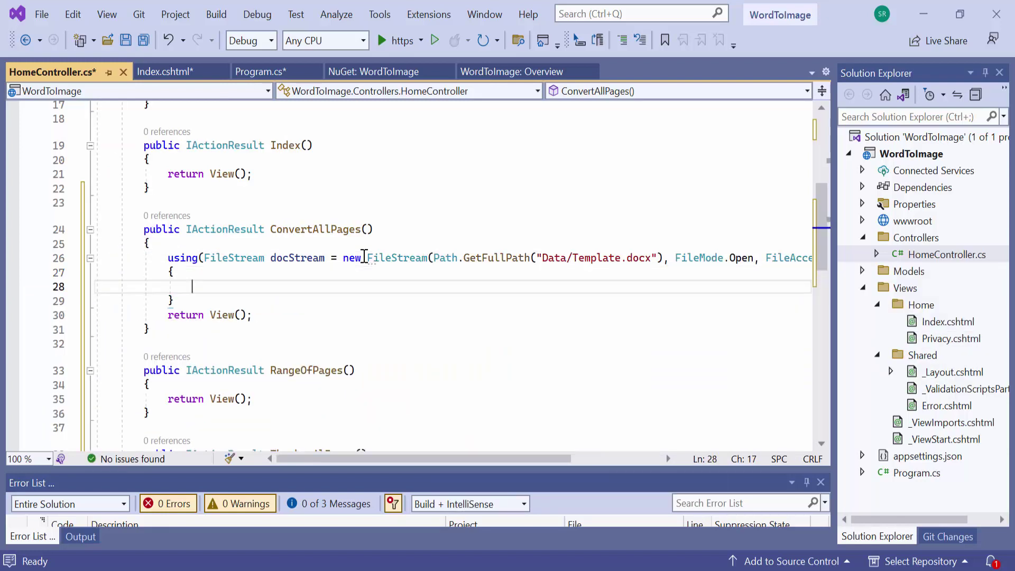
{"action": "type", "text": "using("}
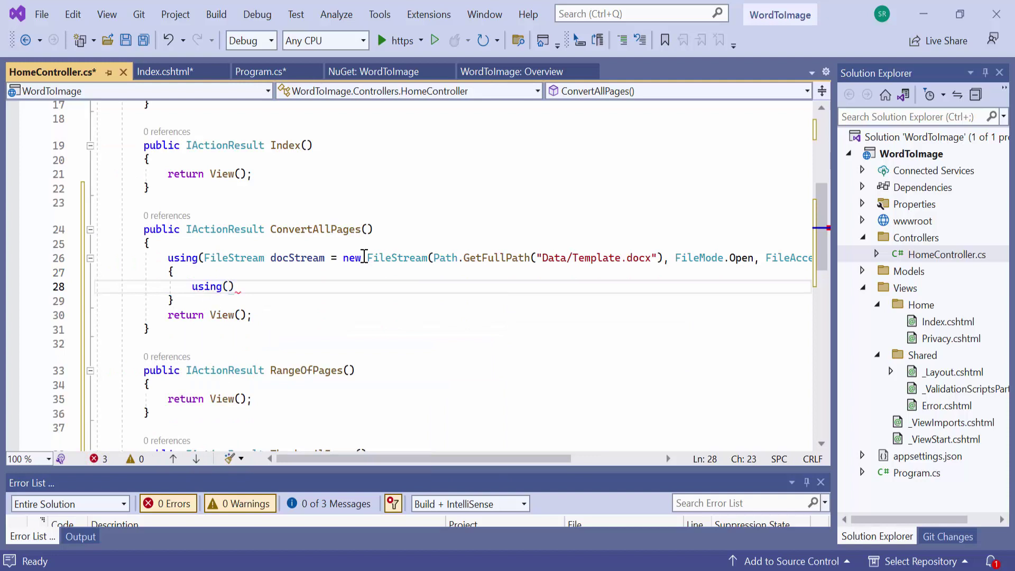
{"action": "type", "text": "word"}
- Nest a using WordDocument(docStream, FormatType.Docx) block inside the FileStream block
{"action": "key", "text": "Tab"}
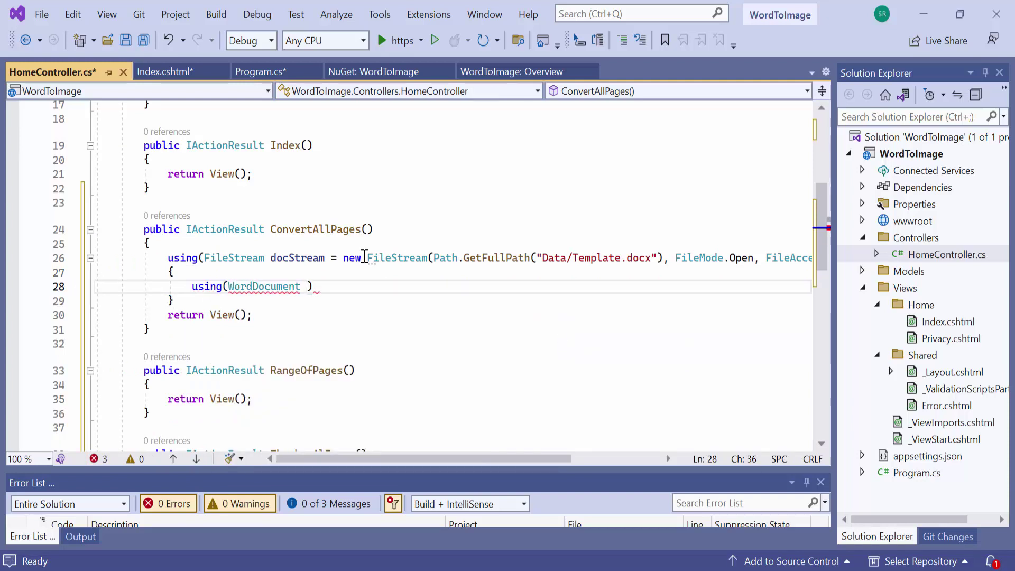
{"action": "type", "text": "wordDocument = "}
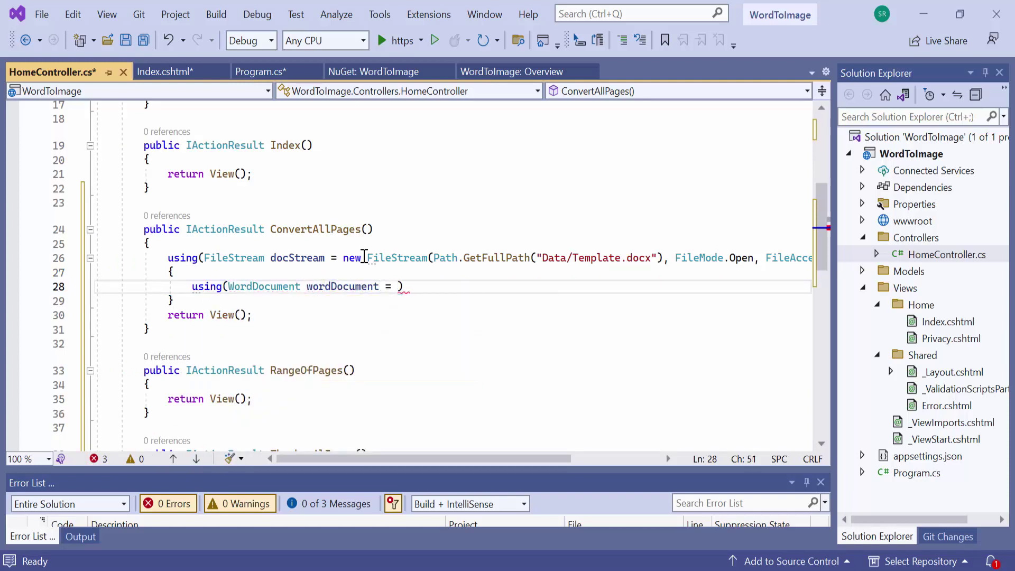
{"action": "type", "text": "new word"}
{"action": "key", "text": "Tab"}
{"action": "type", "text": "(doc"}
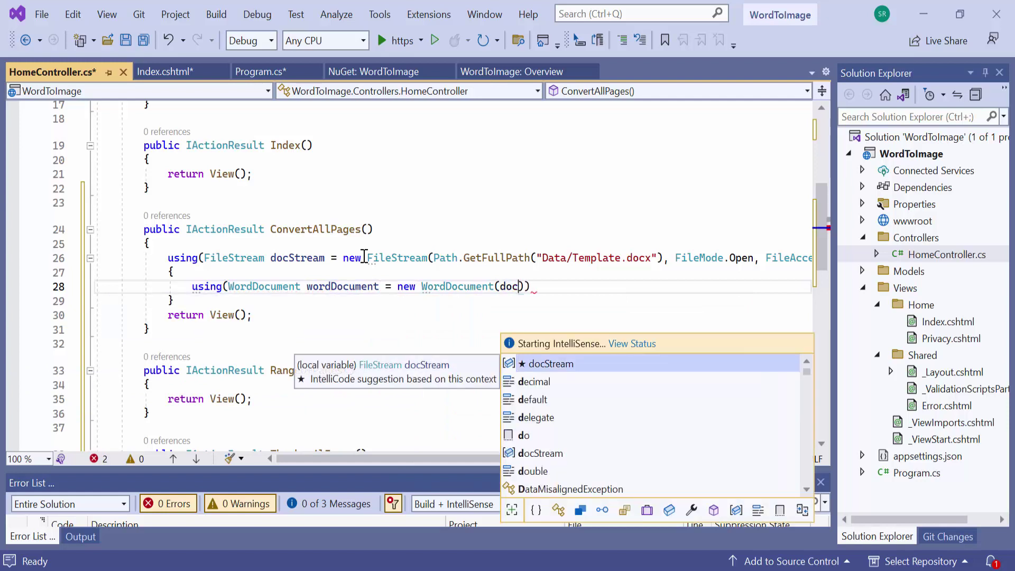
{"action": "key", "text": "Tab"}
{"action": "type", "text": ", FormatType.docx"}
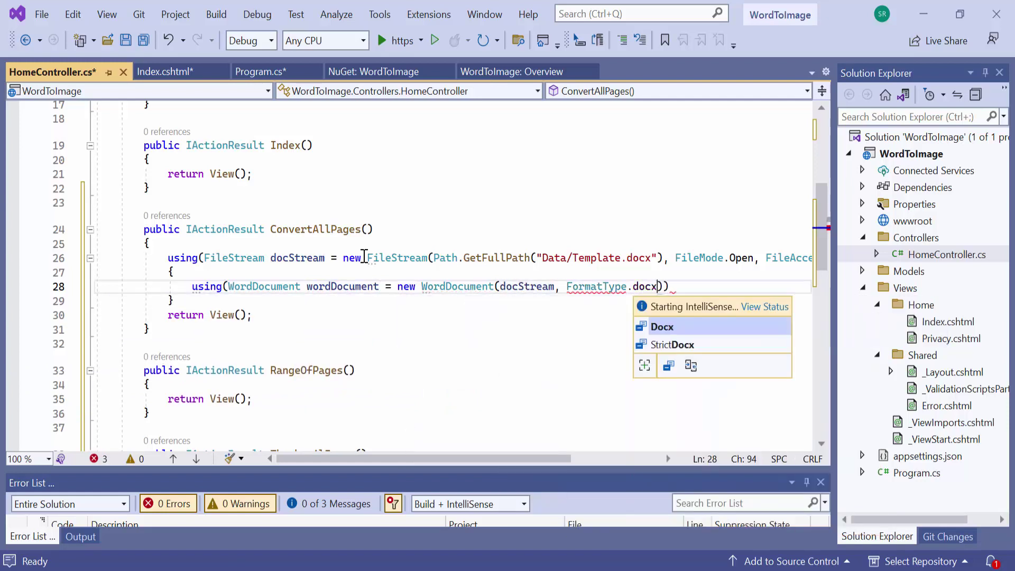
{"action": "key", "text": "Tab"}
{"action": "key", "text": "End"}
{"action": "type", "text": "{"}
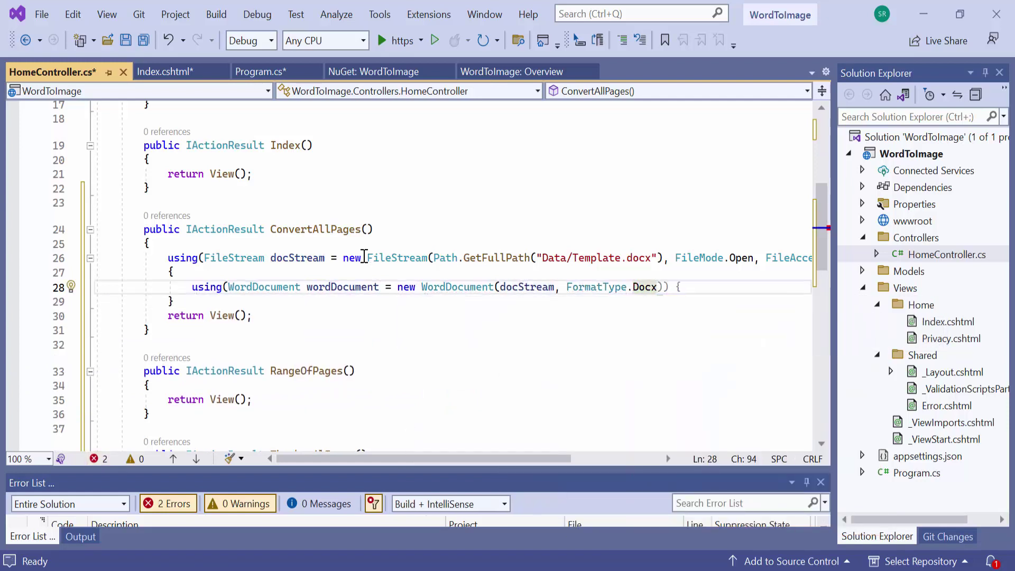
{"action": "key", "text": "Return"}
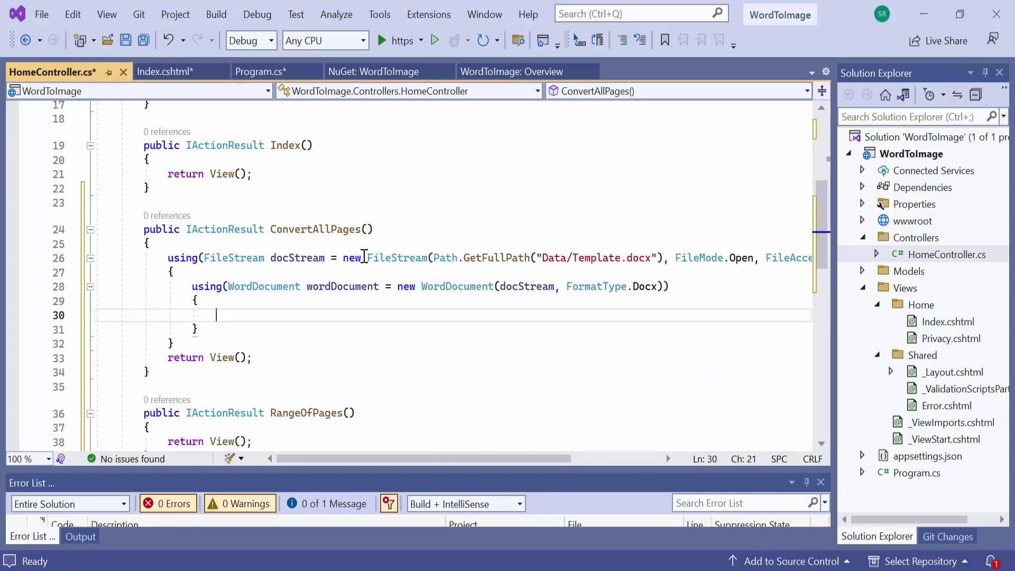
{"action": "type", "text": "using"}
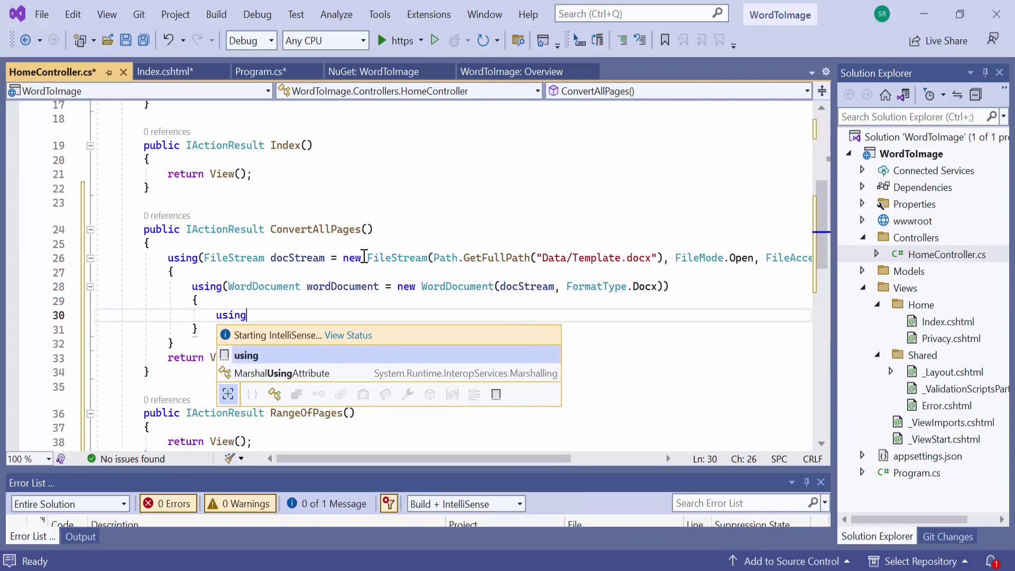
{"action": "type", "text": "(docio"}
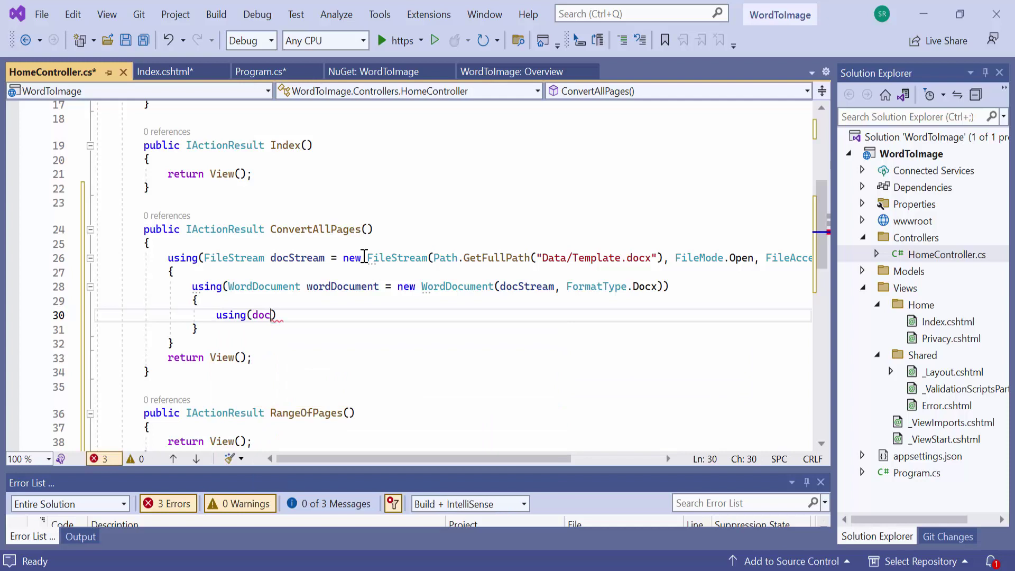
- Add a using DocIORenderer block inside the WordDocument block
{"action": "key", "text": "Tab"}
{"action": "type", "text": "renderer "}
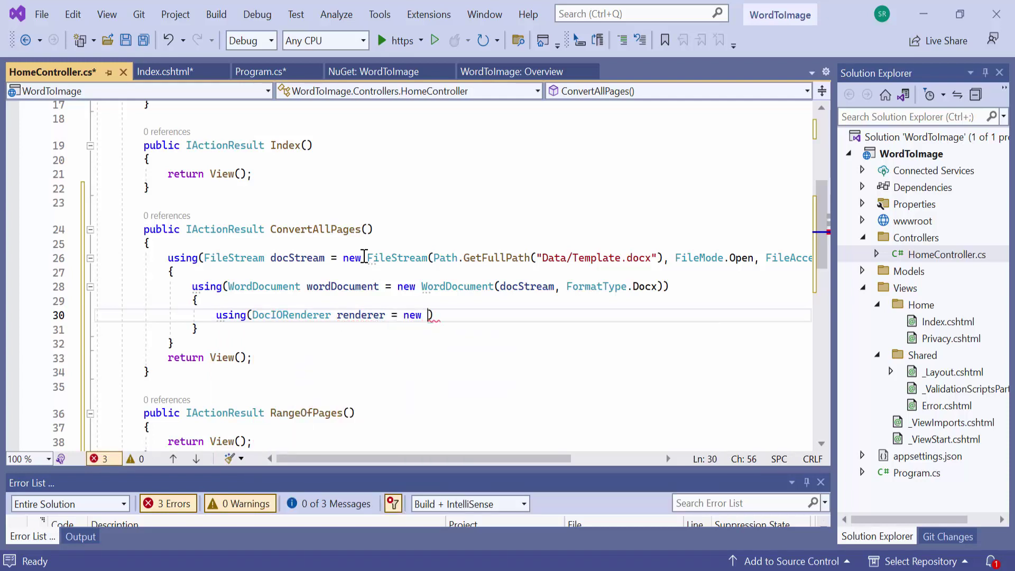
{"action": "type", "text": "do"}
{"action": "key", "text": "Tab"}
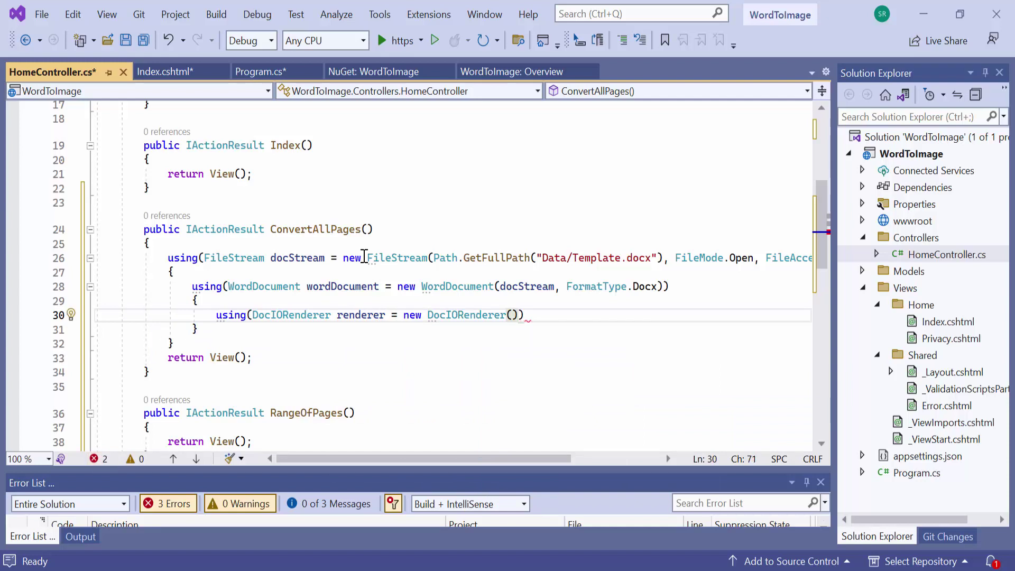
{"action": "type", "text": ")"}
{"action": "key", "text": "Return"}
{"action": "type", "text": "{"}
{"action": "key", "text": "Return"}
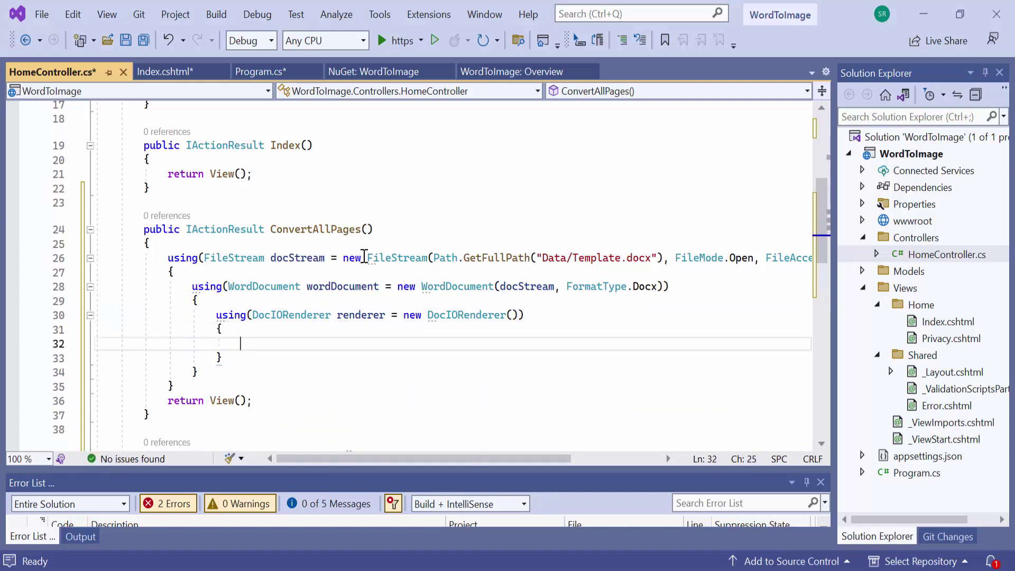
{"action": "scroll", "coordinate": [363, 257], "scroll_direction": "down", "scroll_amount": 3}
{"action": "type", "text": "s"}
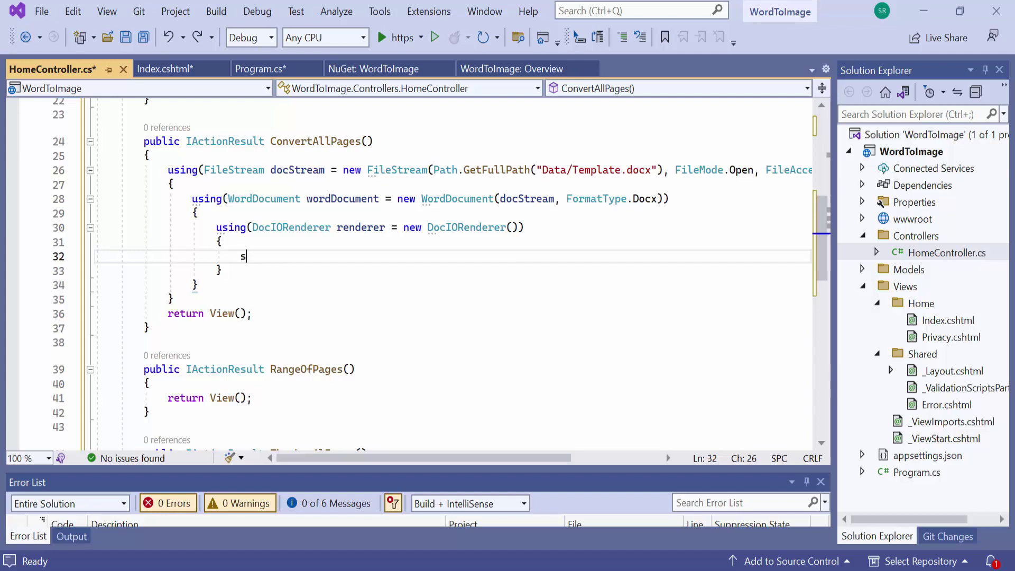
{"action": "type", "text": "tream[] "}
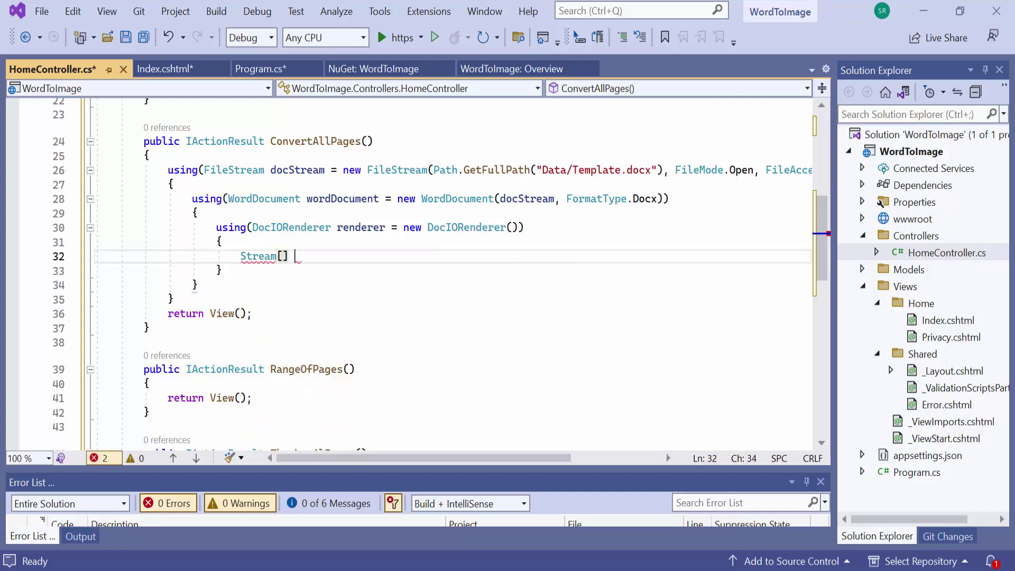
{"action": "type", "text": "imageStreams "}
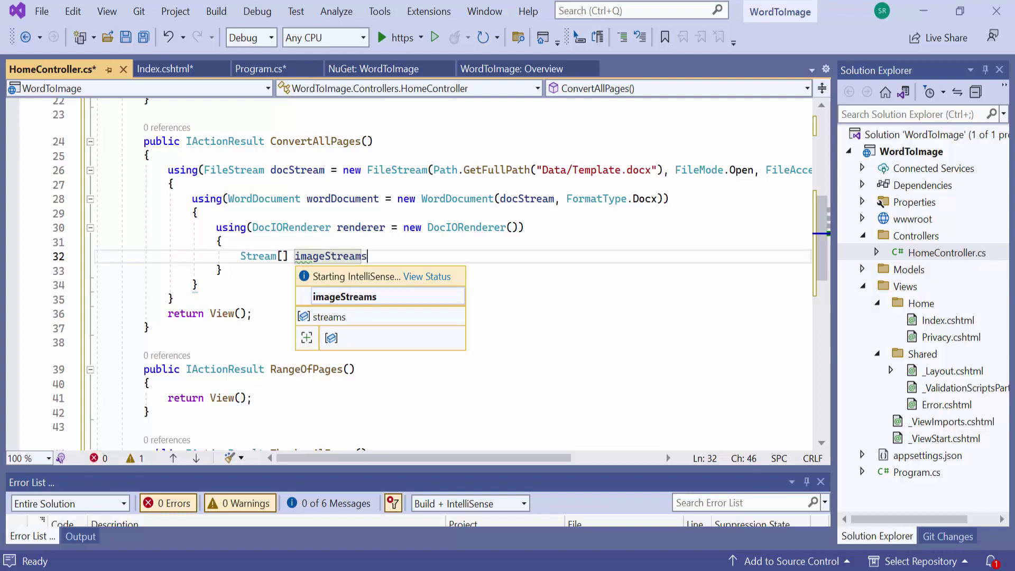
{"action": "type", "text": "= wordd"}
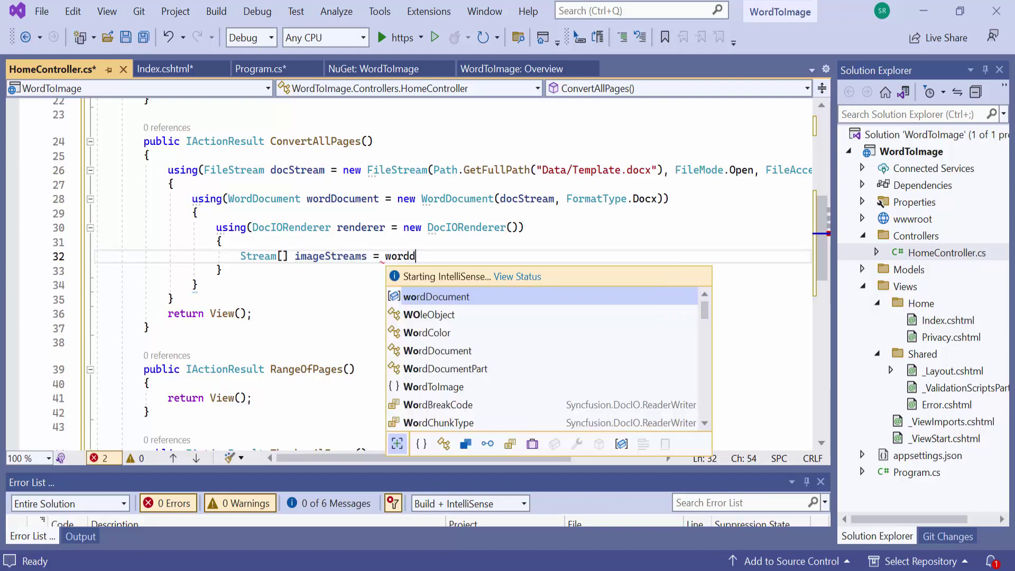
{"action": "type", "text": "ocument."}
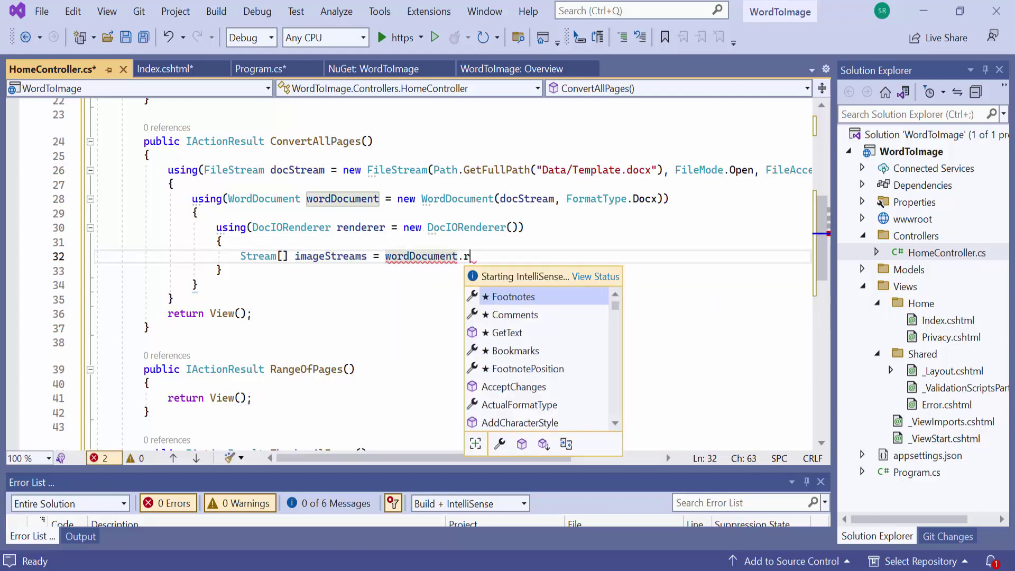
{"action": "type", "text": "rend"}
- Render the document into Stream[] imageStreams and start a System.IO.Compression import
{"action": "key", "text": "Tab"}
{"action": "type", "text": "()"}
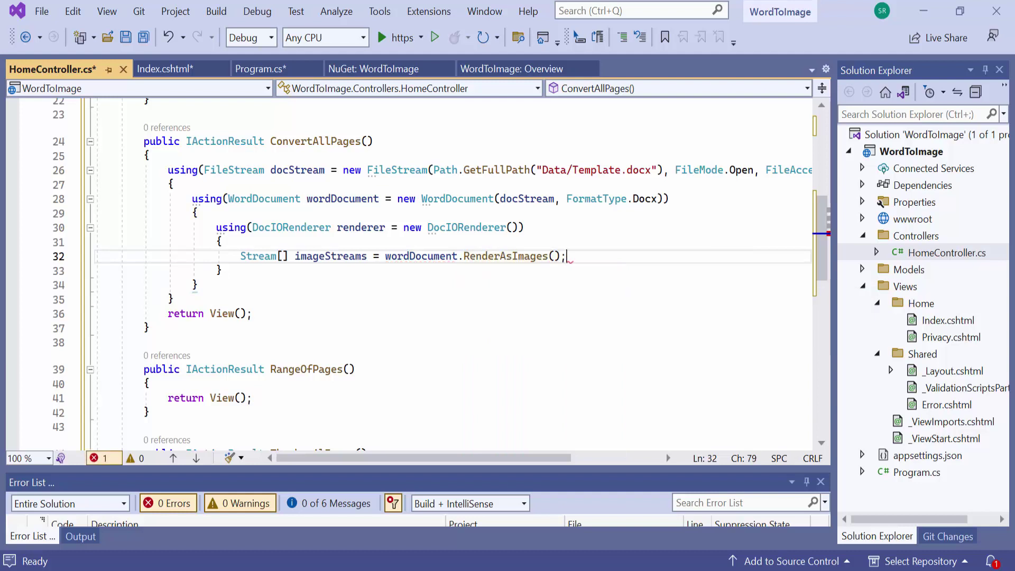
{"action": "key", "text": "Return"}
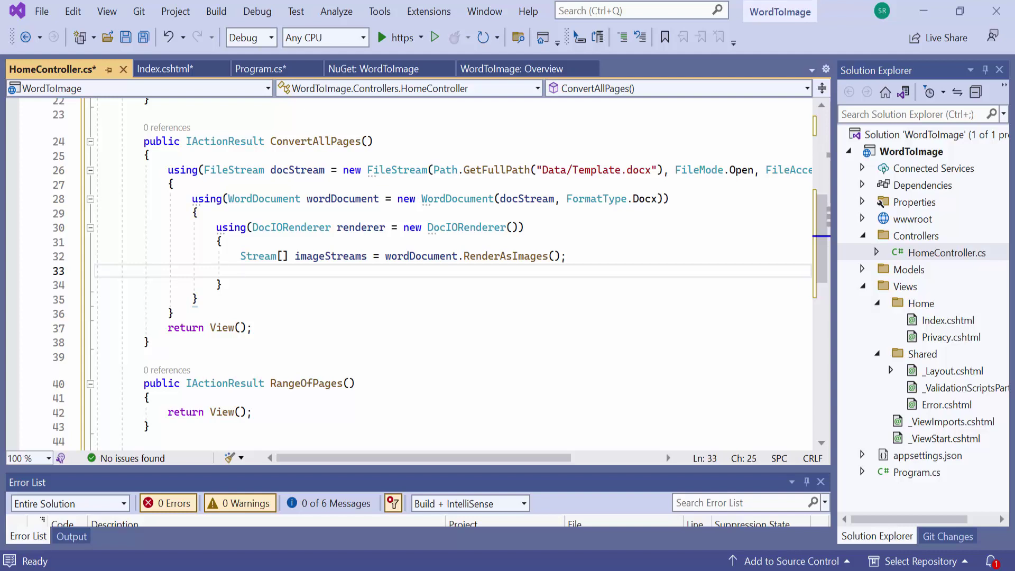
{"action": "left_click", "coordinate": [308, 175]}
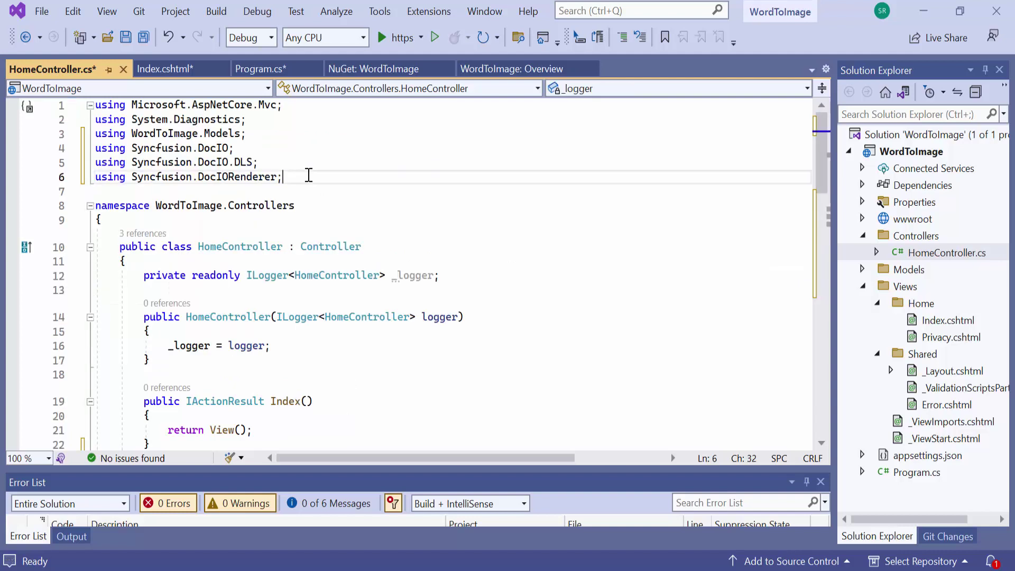
{"action": "key", "text": "Return"}
{"action": "type", "text": "using System."}
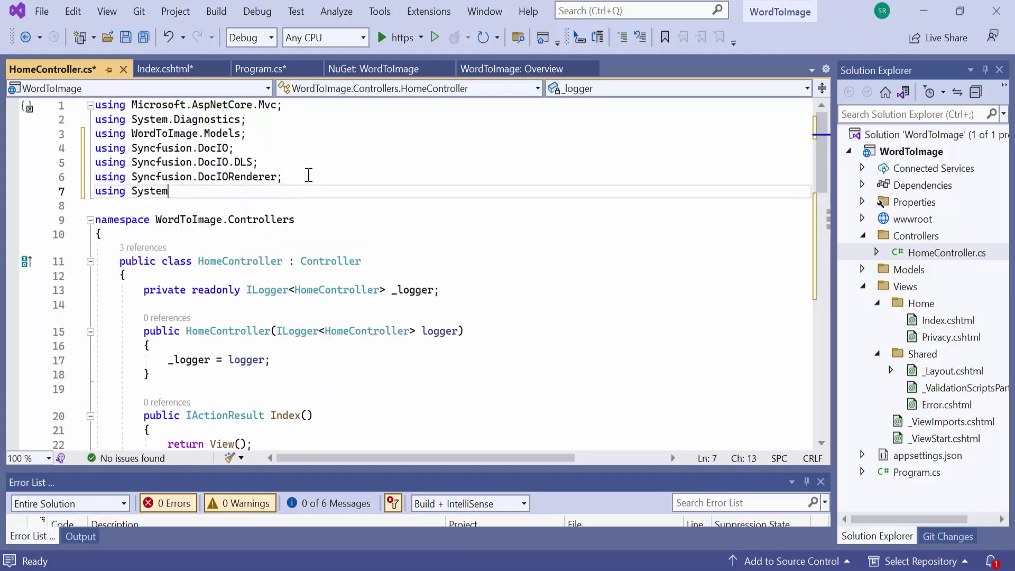
{"action": "type", "text": "IO.Compression;"}
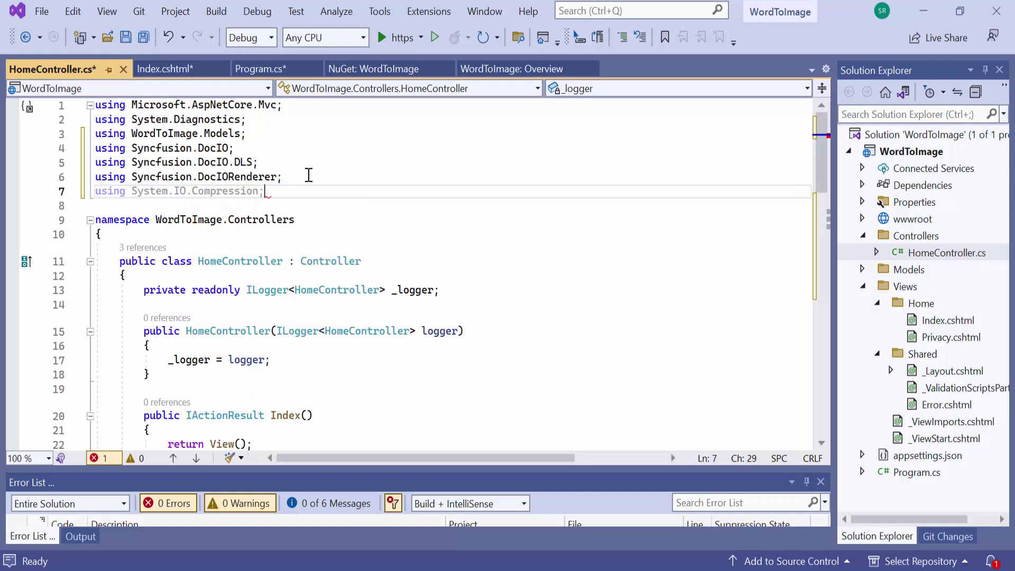
{"action": "scroll", "coordinate": [318, 239], "scroll_direction": "down", "scroll_amount": 6}
{"action": "scroll", "coordinate": [368, 232], "scroll_direction": "down", "scroll_amount": 3}
- Nest a MemoryStream ms and a ZipArchive(ms, ZipArchiveMode.Create, true) inside the renderer block
{"action": "left_click", "coordinate": [380, 200]}
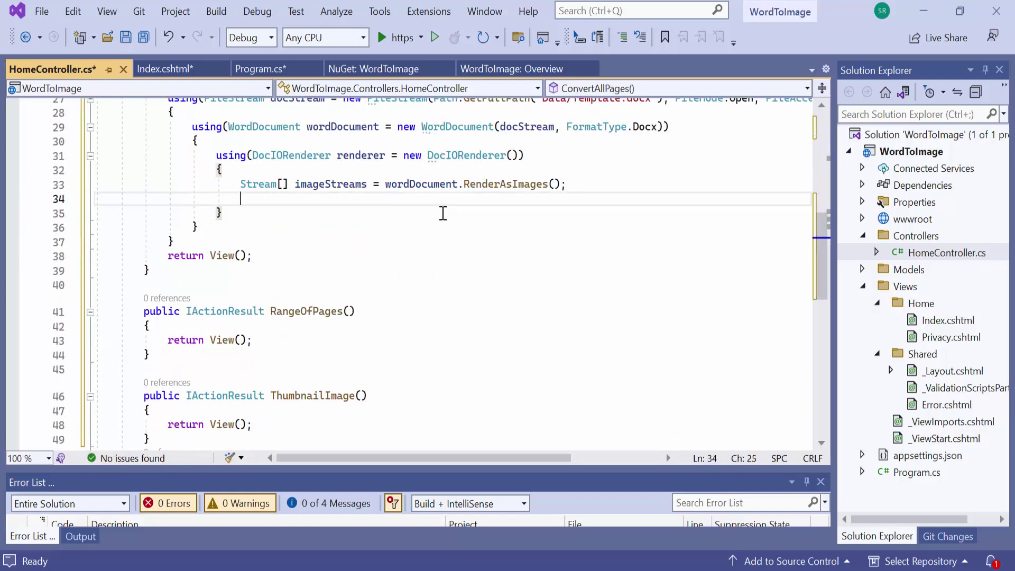
{"action": "type", "text": "using("}
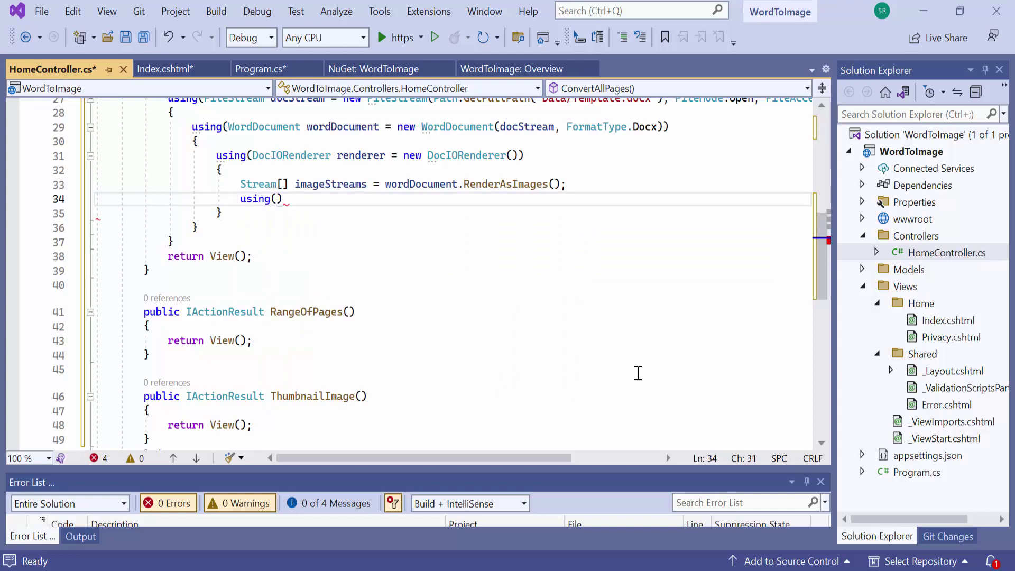
{"action": "type", "text": "memoryStream "}
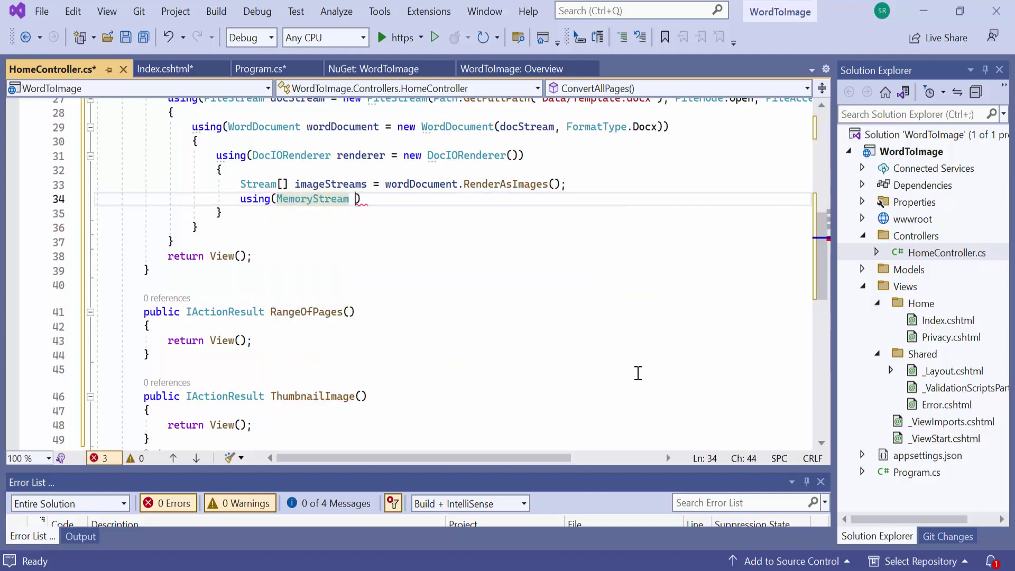
{"action": "type", "text": "ms = new"}
{"action": "key", "text": "Tab"}
{"action": "type", "text": "{"}
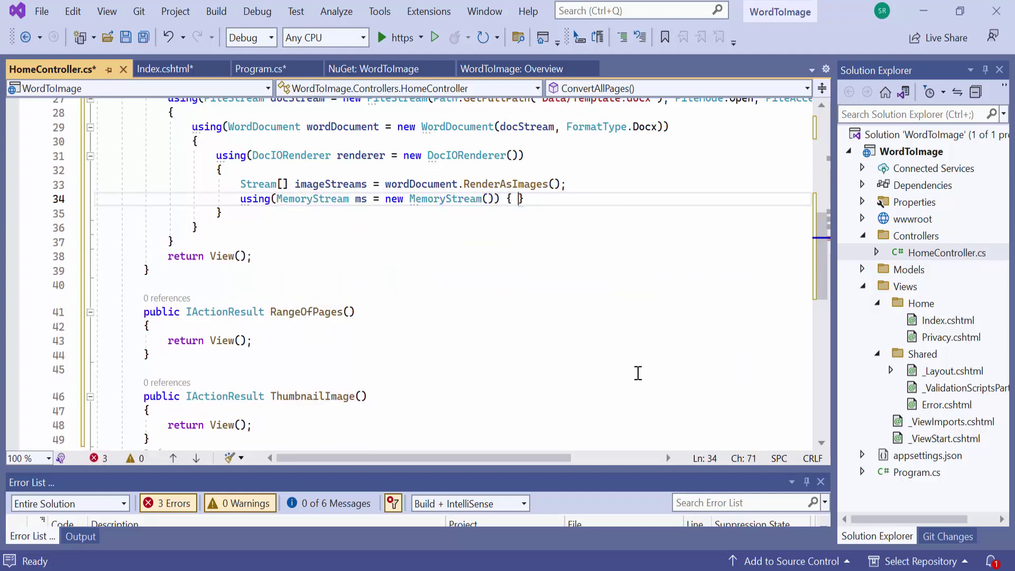
{"action": "key", "text": "Return"}
{"action": "key", "text": "Return"}
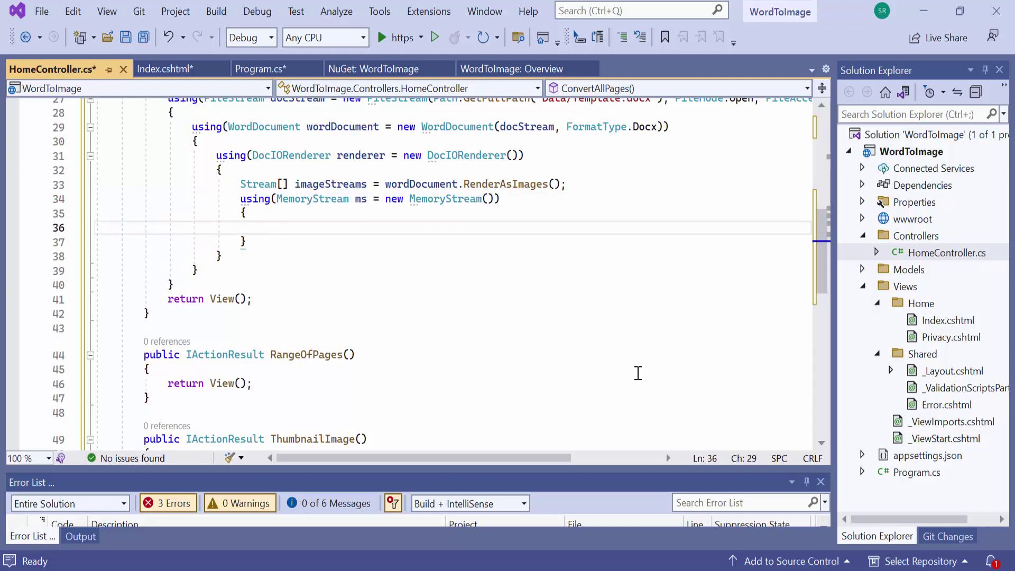
{"action": "type", "text": "using"}
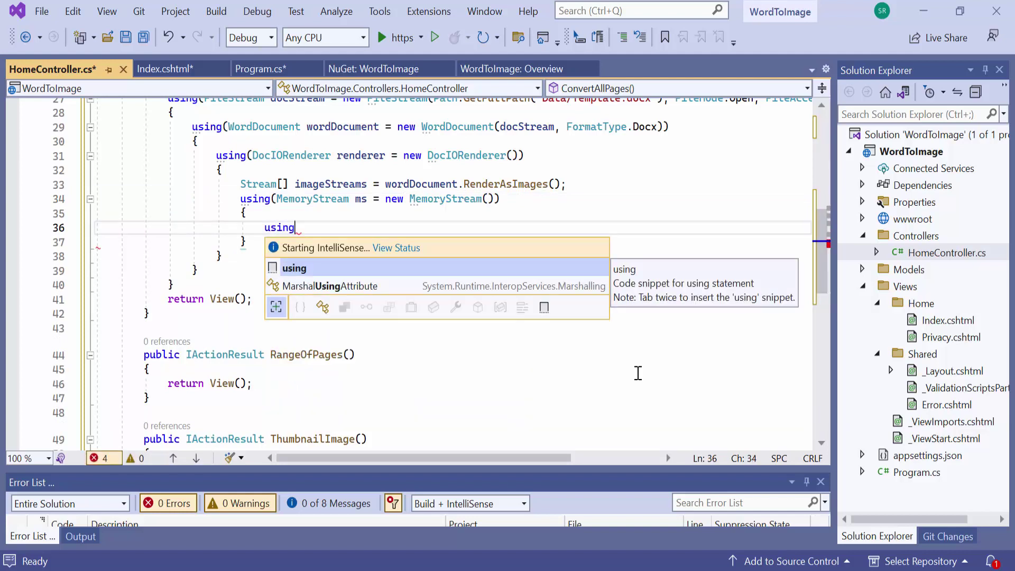
{"action": "type", "text": "(var zip = "}
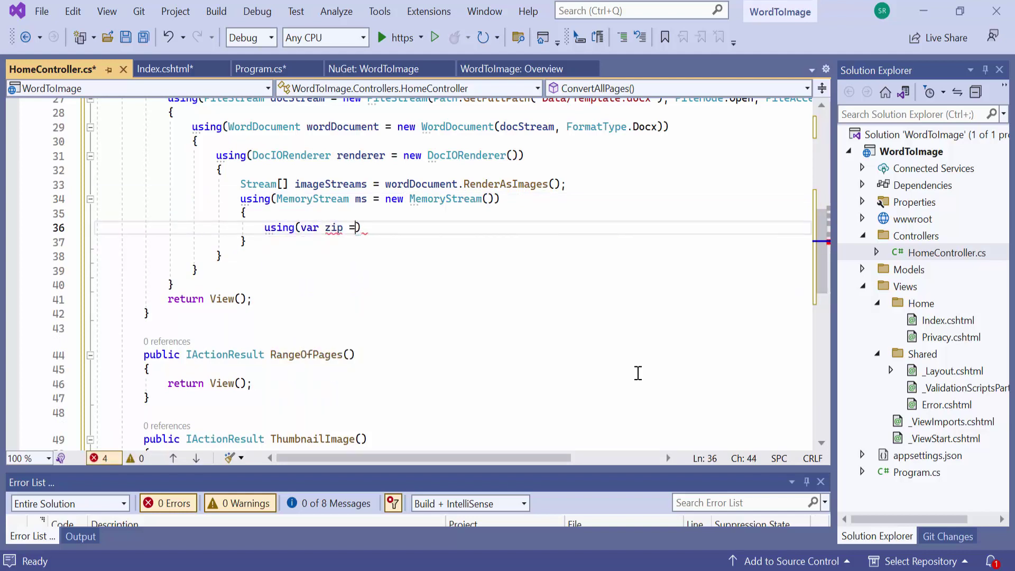
{"action": "type", "text": "new zip"}
{"action": "key", "text": "Tab"}
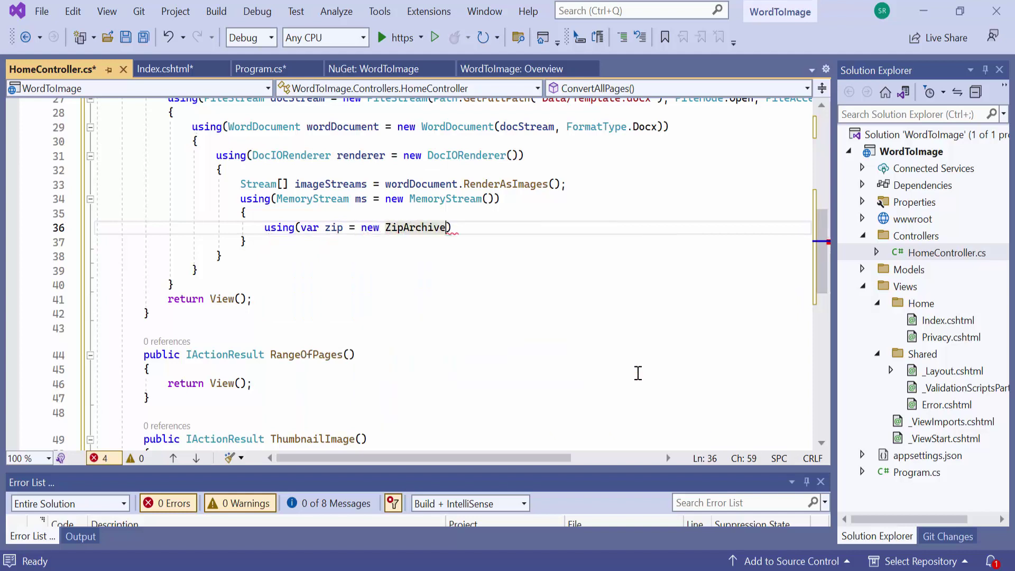
{"action": "type", "text": "(ms, "}
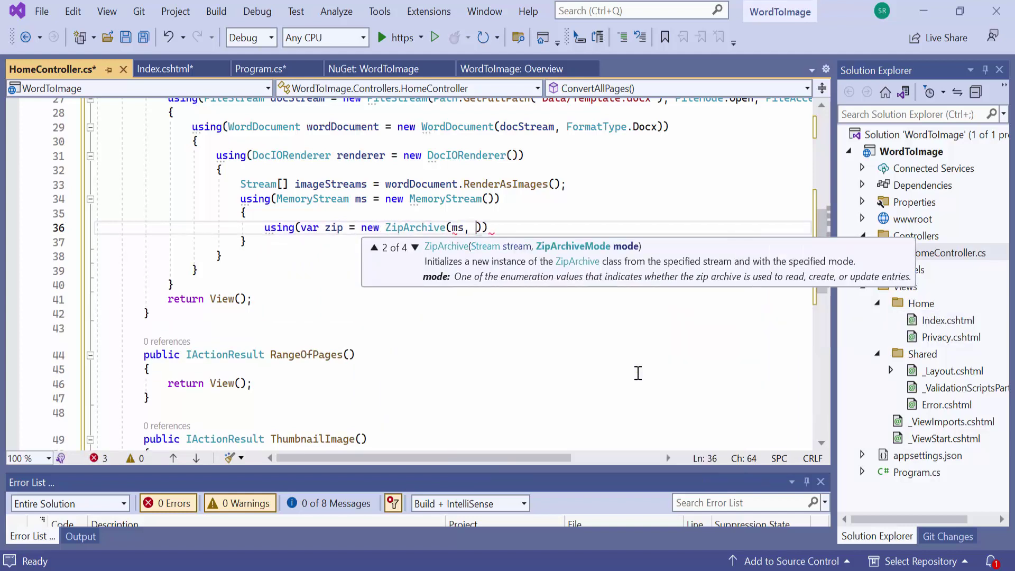
{"action": "type", "text": ".Create"}
{"action": "key", "text": "Tab"}
{"action": "type", "text": ", "}
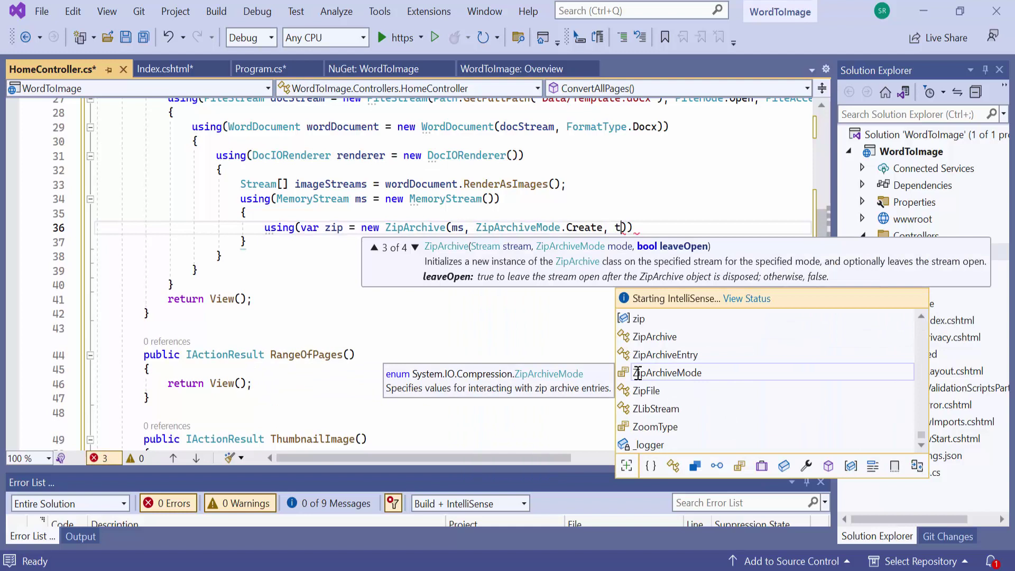
{"action": "type", "text": "true))"}
{"action": "key", "text": "Return"}
{"action": "type", "text": "{"}
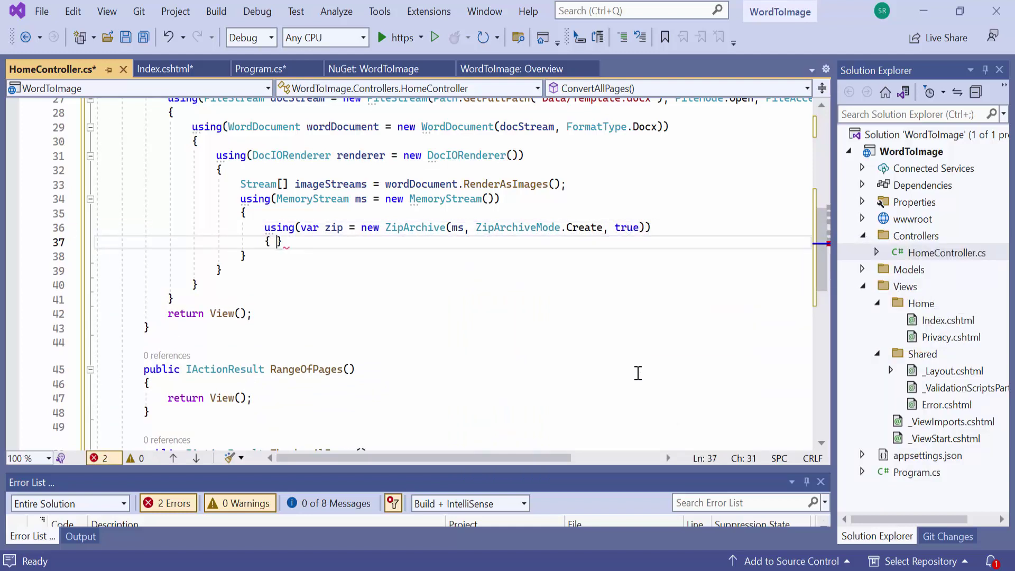
{"action": "key", "text": "Return"}
{"action": "type", "text": "int"}
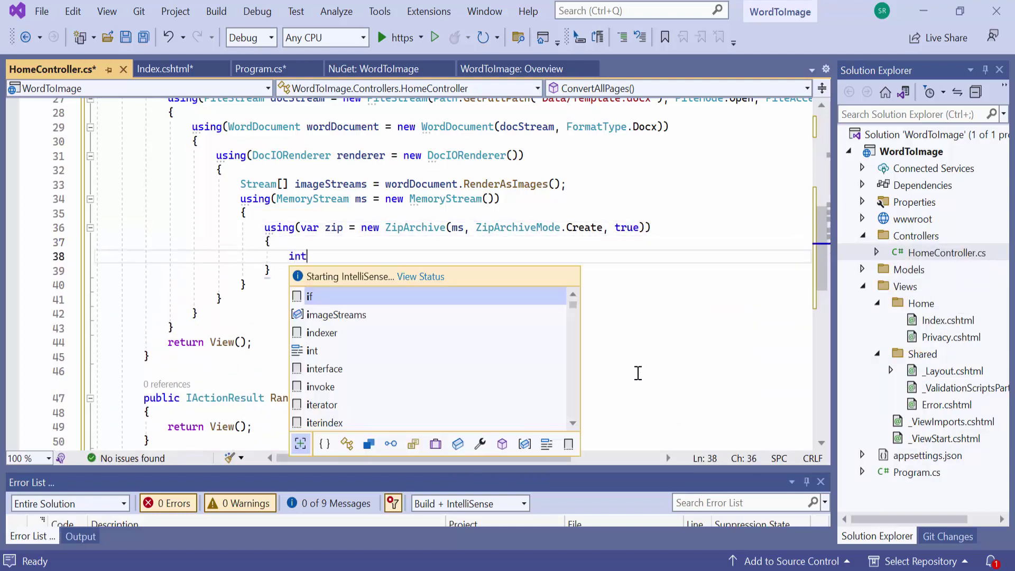
{"action": "type", "text": " i = 1;"}
- Add a foreach loop over the image streams after the counter
{"action": "key", "text": "Return"}
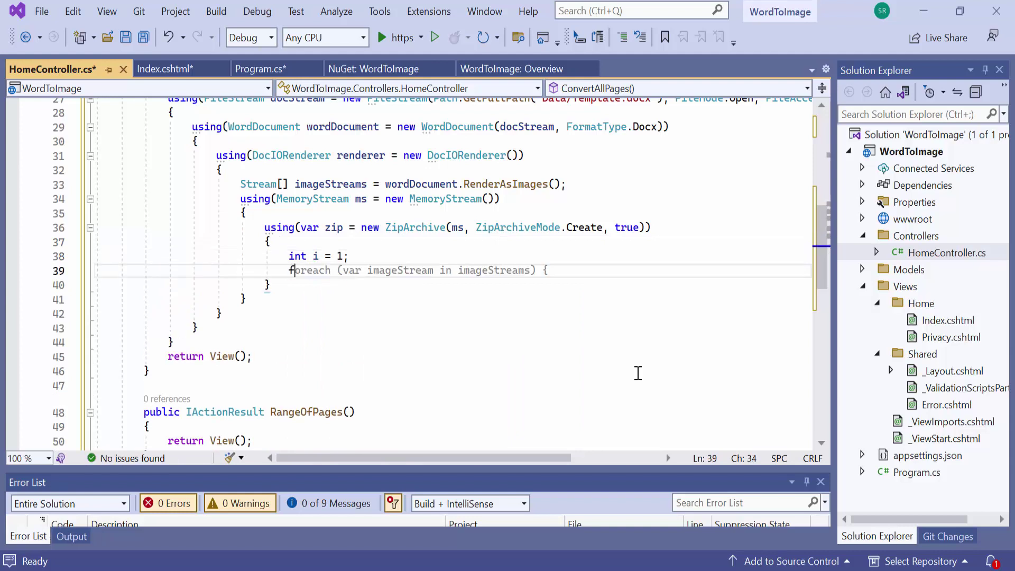
{"action": "type", "text": "foreach"}
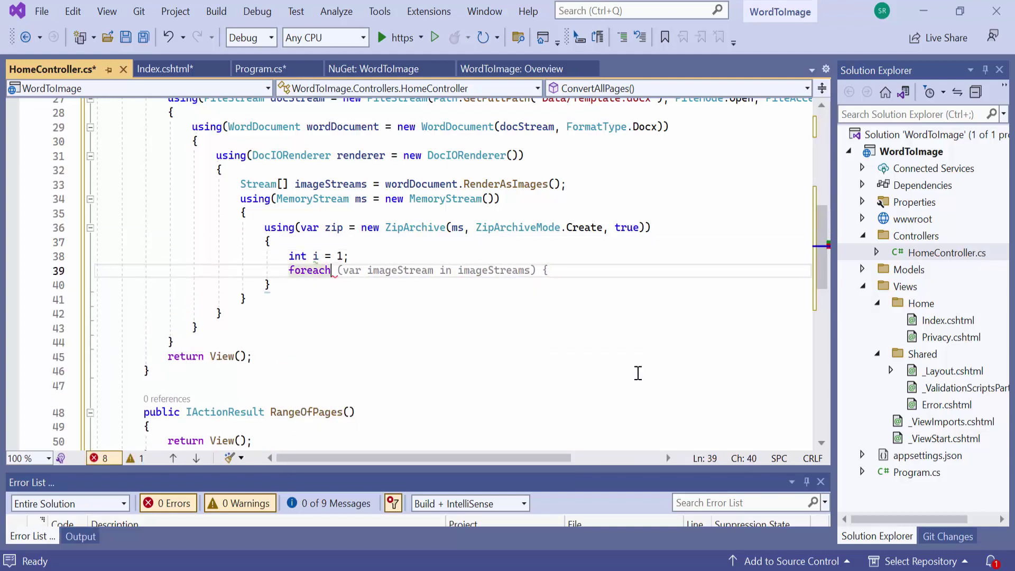
{"action": "type", "text": "(Stream"}
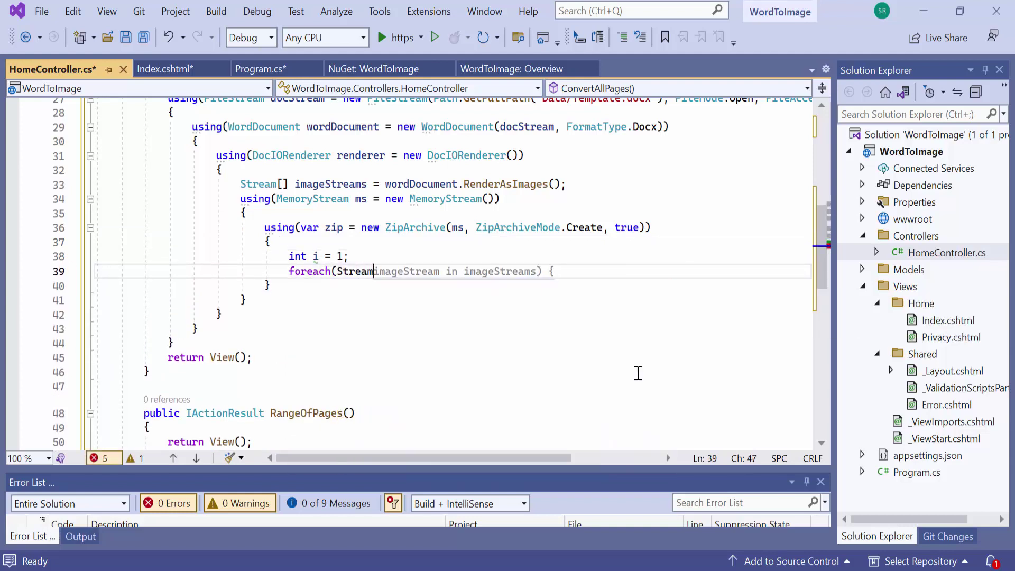
{"action": "type", "text": " ima"}
{"action": "key", "text": "Escape"}
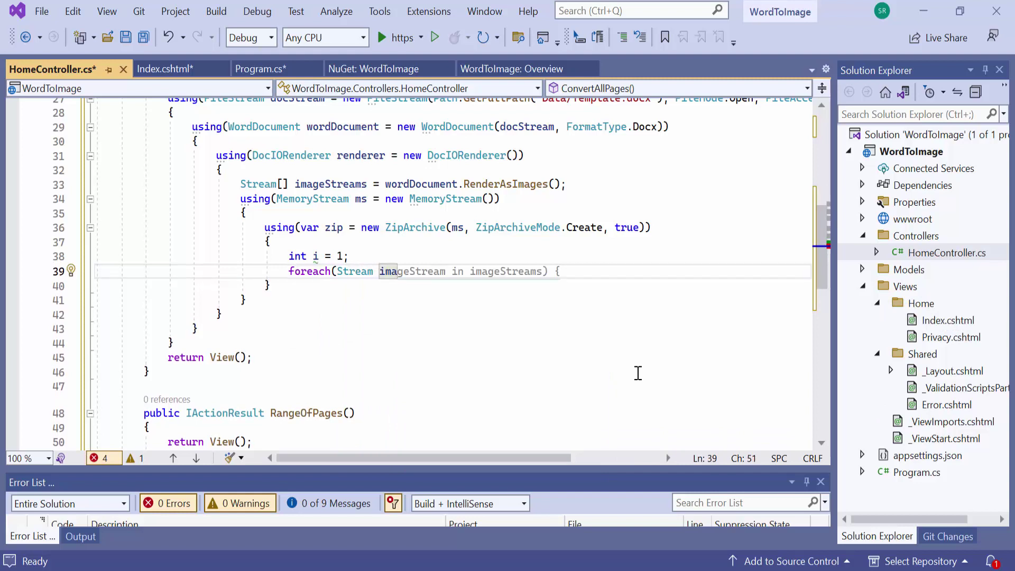
{"action": "key", "text": "Tab"}
{"action": "key", "text": "Return"}
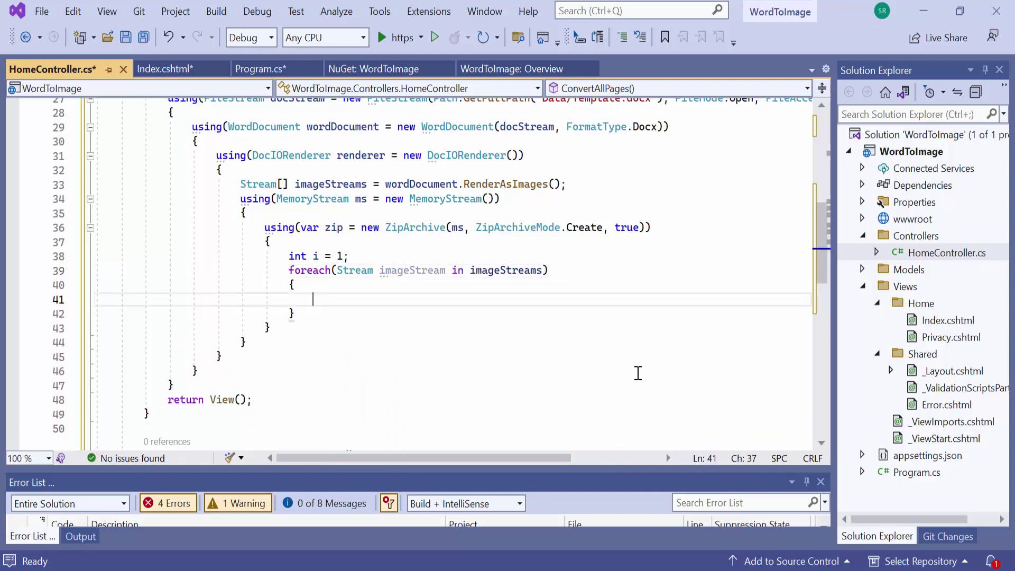
{"action": "type", "text": "imageStream"}
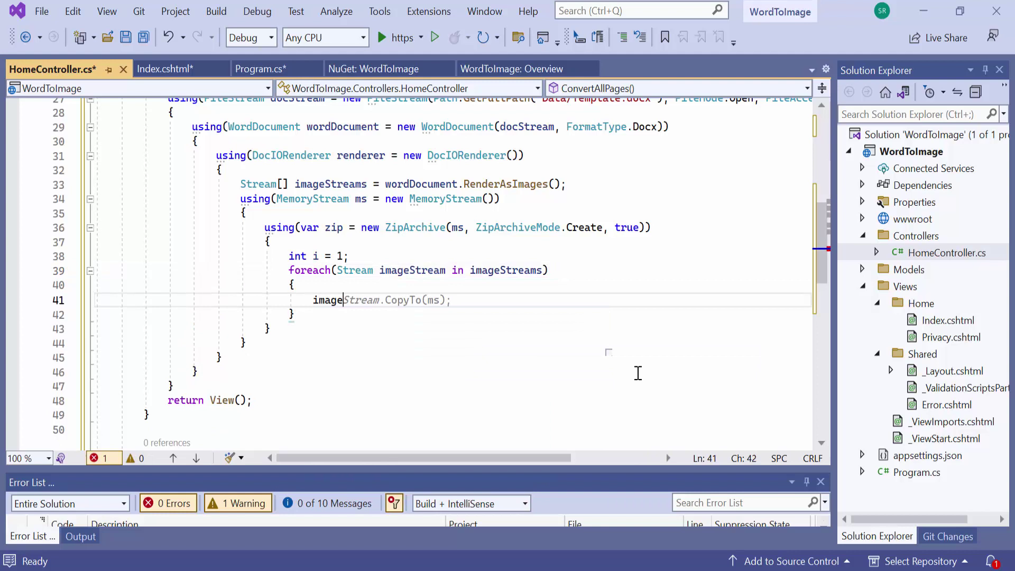
{"action": "type", "text": ".Position"}
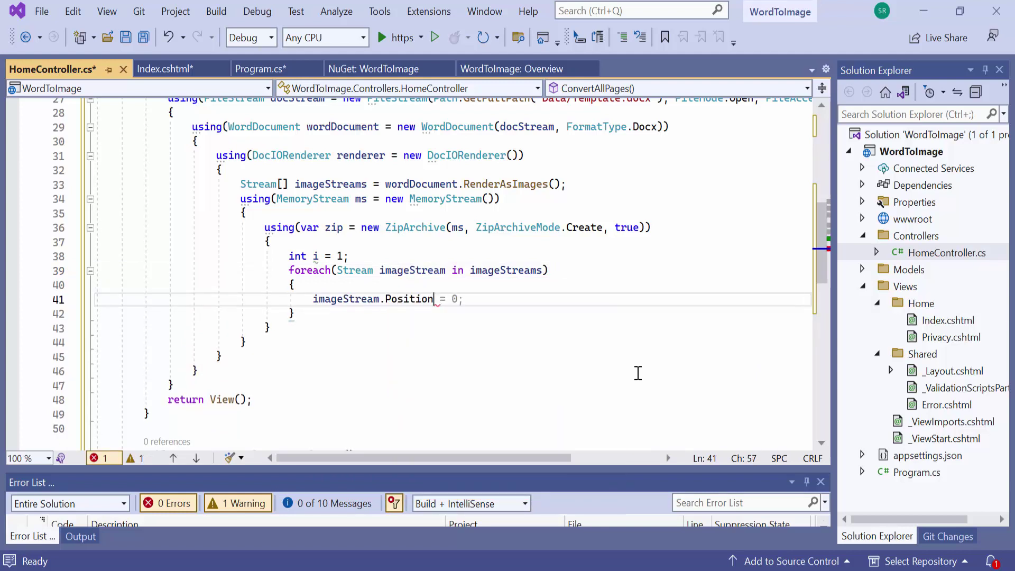
- Reset each stream's Position to 0 and create a "WordToImage_" + i + ".jpeg" zip entry
{"action": "key", "text": "Tab"}
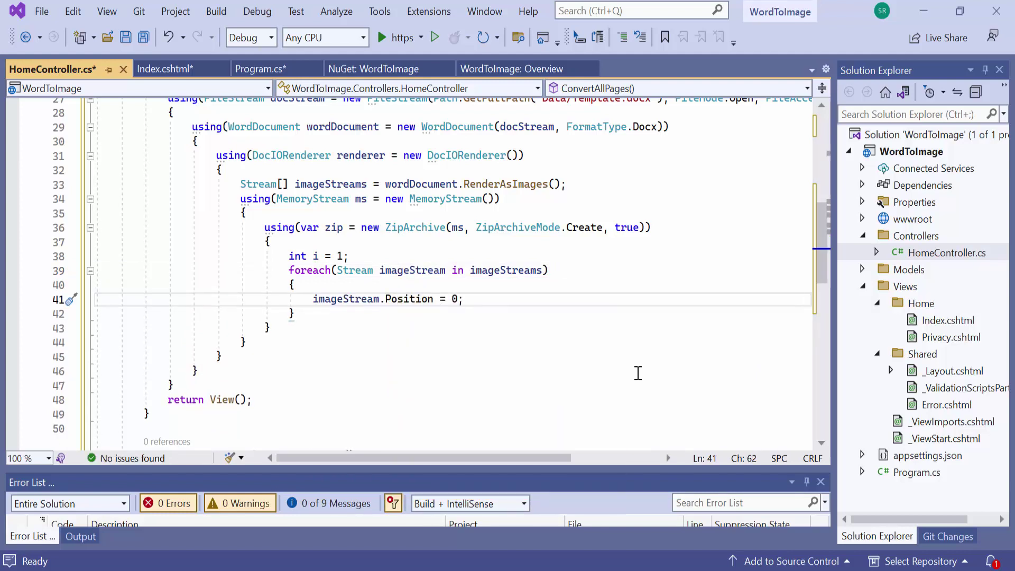
{"action": "key", "text": "Return"}
{"action": "type", "text": "var i"}
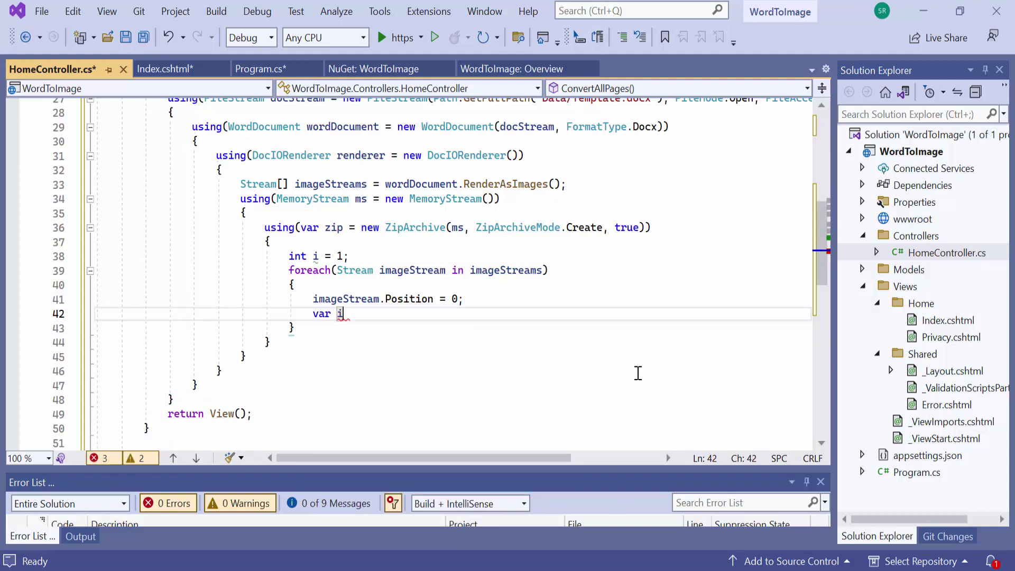
{"action": "type", "text": "mage=zi"}
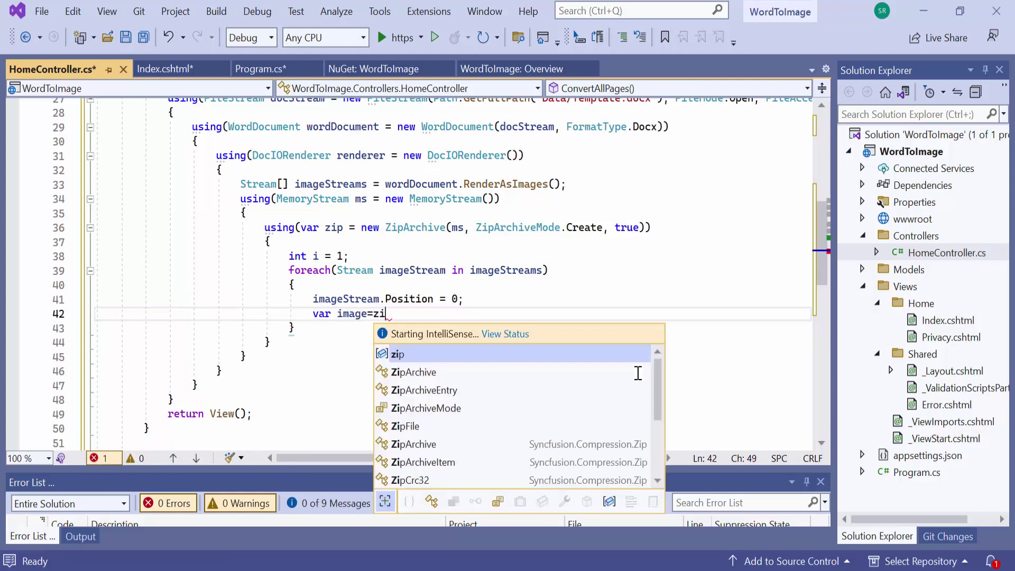
{"action": "type", "text": "p.cre"}
{"action": "key", "text": "Tab"}
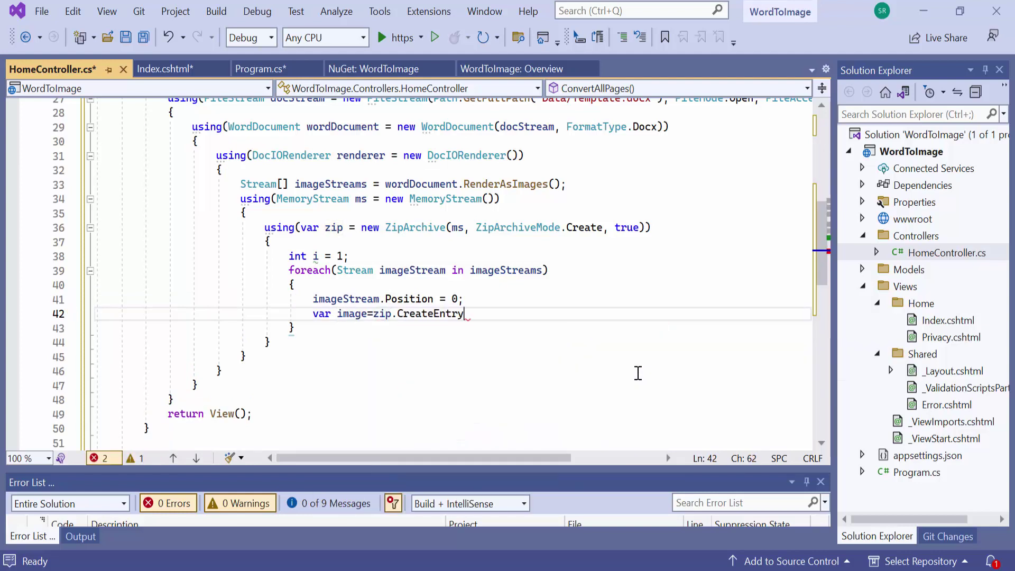
{"action": "type", "text": "(\"WordToImage_"}
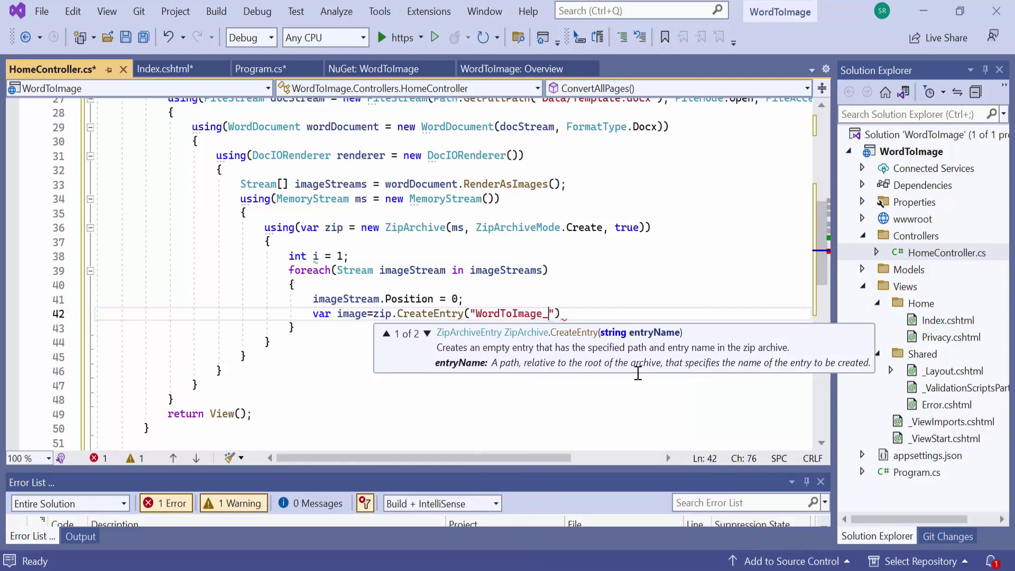
{"action": "type", "text": "\" + i + "}
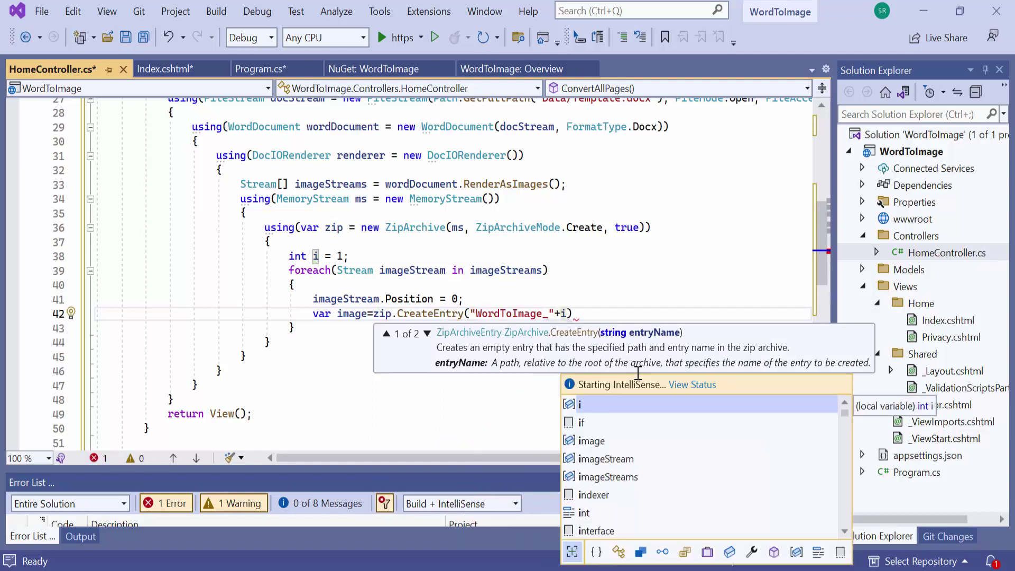
{"action": "type", "text": "\".jpeg"}
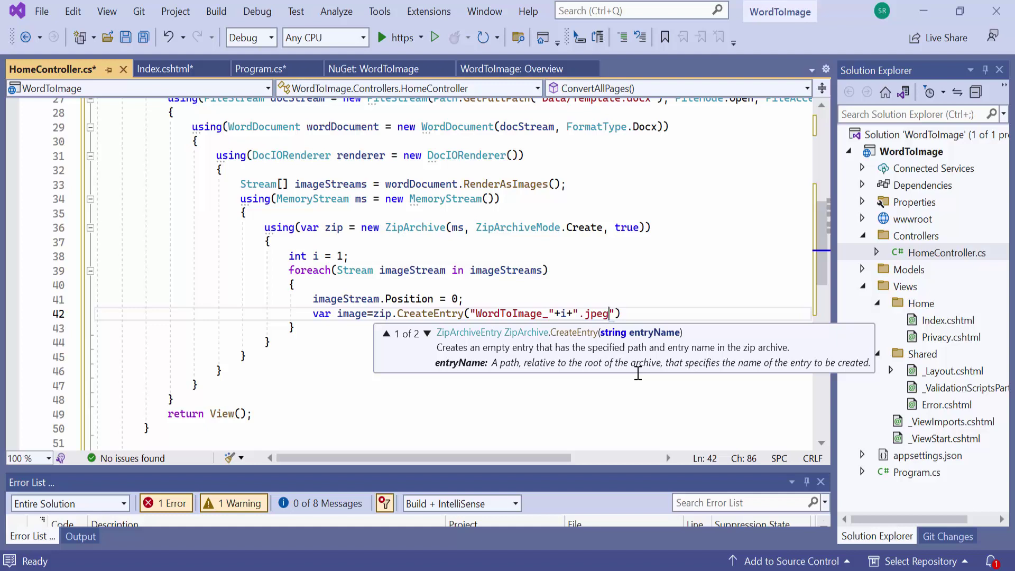
{"action": "type", "text": "\");"}
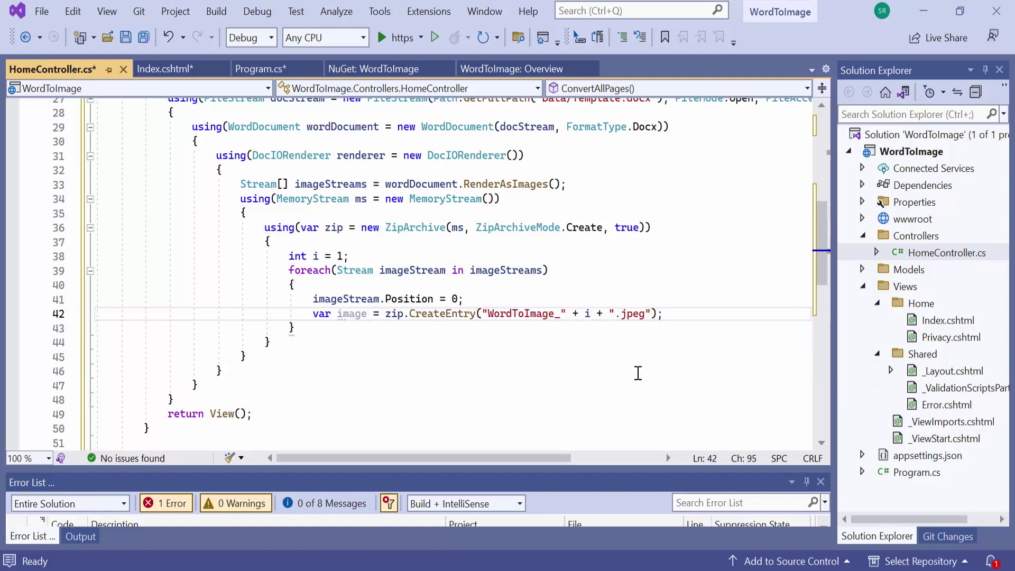
{"action": "key", "text": "Return"}
{"action": "type", "text": "sing"}
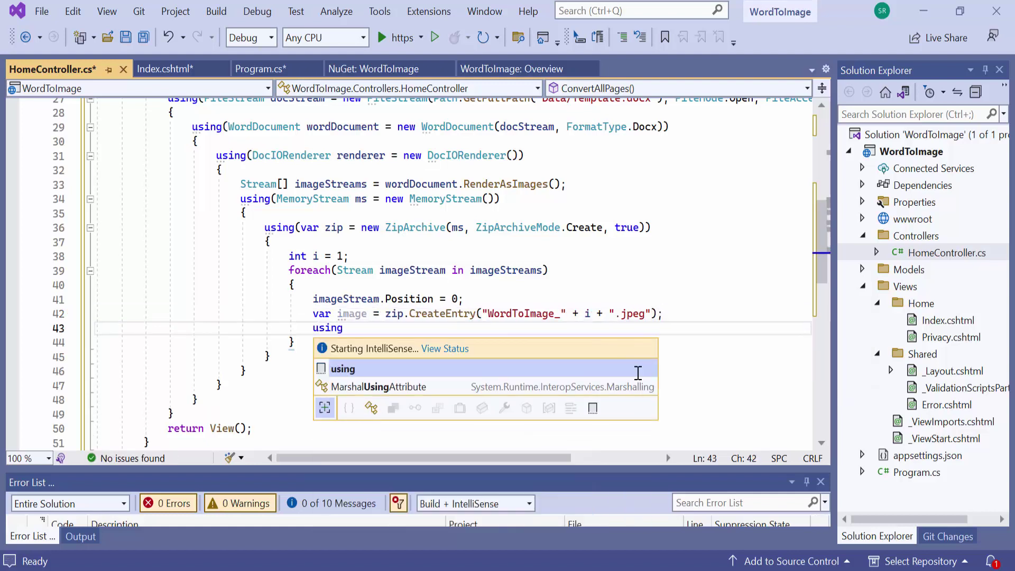
{"action": "type", "text": "(var entryStream"}
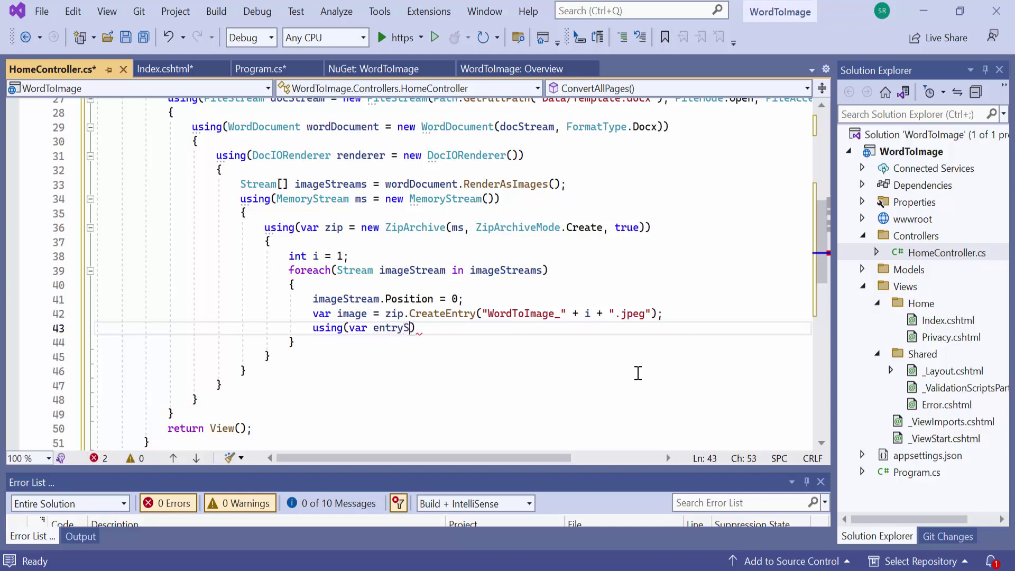
{"action": "type", "text": " = imag"}
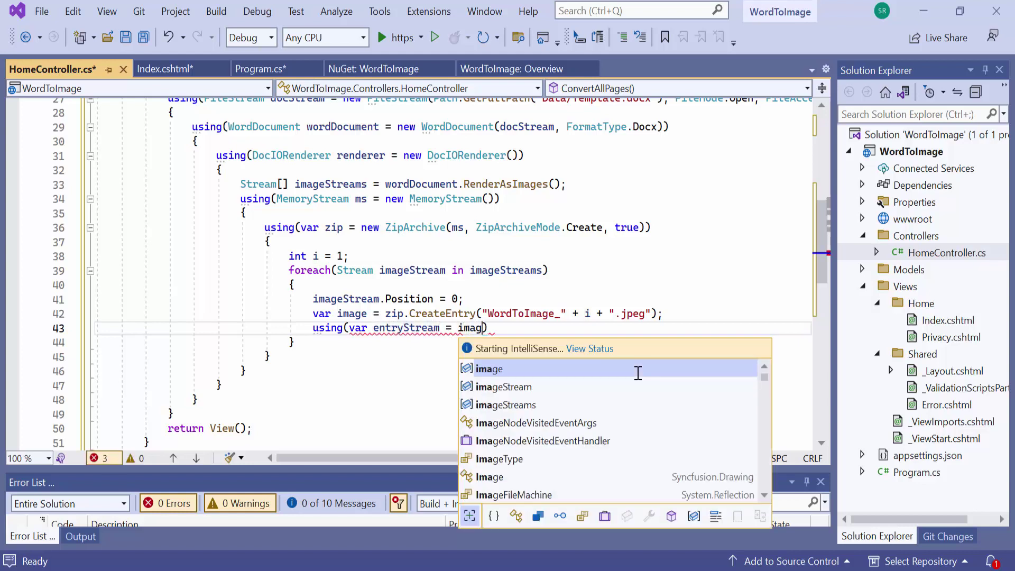
- Copy each page's imageStream into its zip entry inside a using block on entryStream
{"action": "key", "text": "Tab"}
{"action": "type", "text": ".Op"}
{"action": "key", "text": "Tab"}
{"action": "type", "text": "()"}
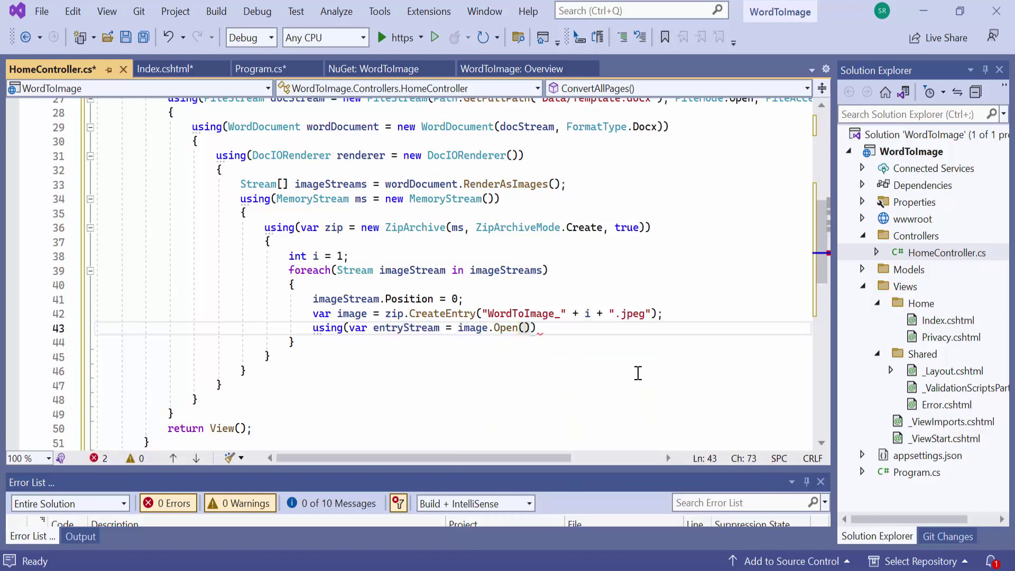
{"action": "key", "text": "End"}
{"action": "key", "text": "Return"}
{"action": "type", "text": "{"}
{"action": "key", "text": "Return"}
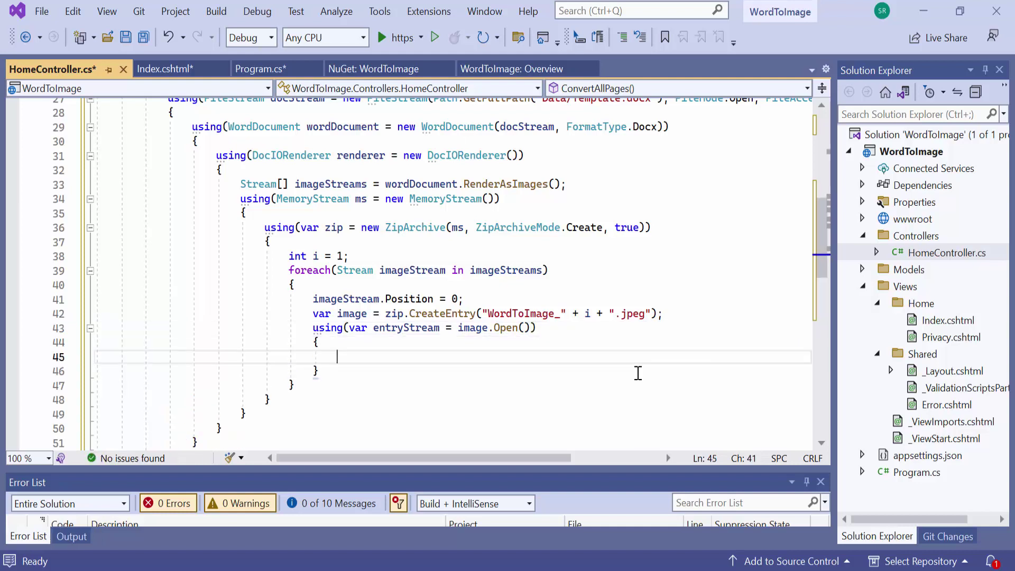
{"action": "type", "text": "imag"}
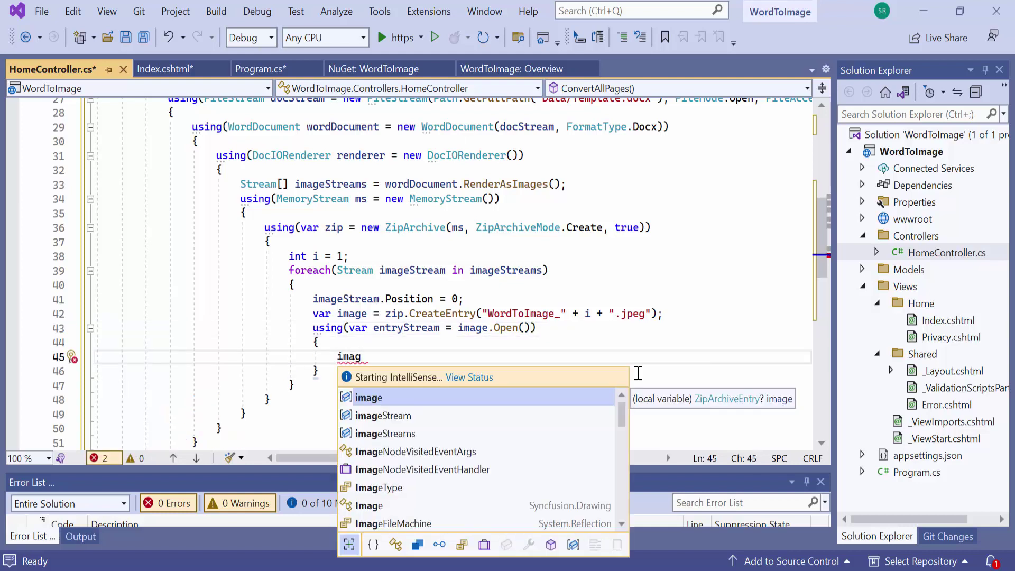
{"action": "key", "text": "Tab"}
{"action": "type", "text": ".c"}
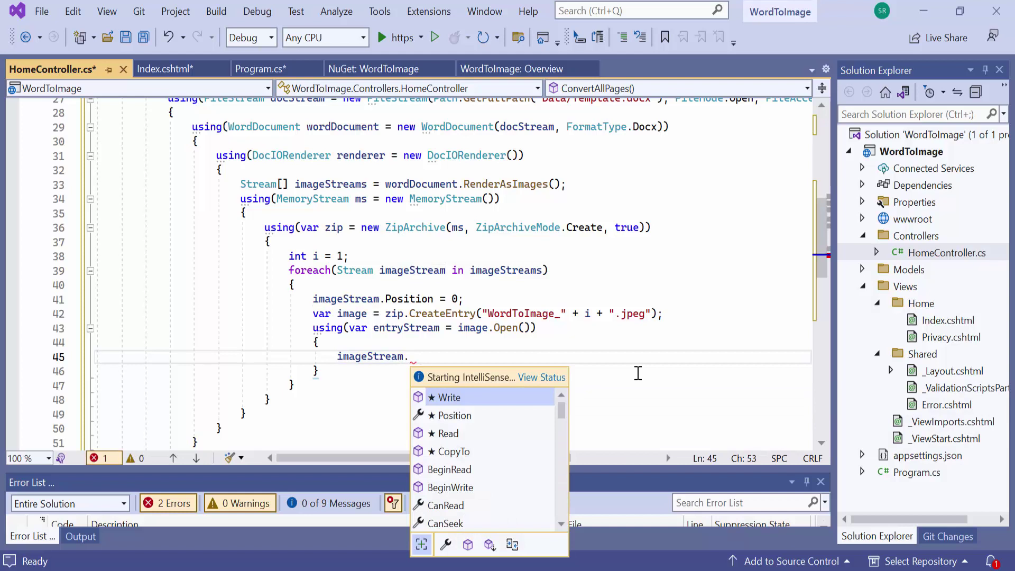
{"action": "type", "text": "op"}
{"action": "key", "text": "Tab"}
{"action": "type", "text": "(en"}
{"action": "key", "text": "Tab"}
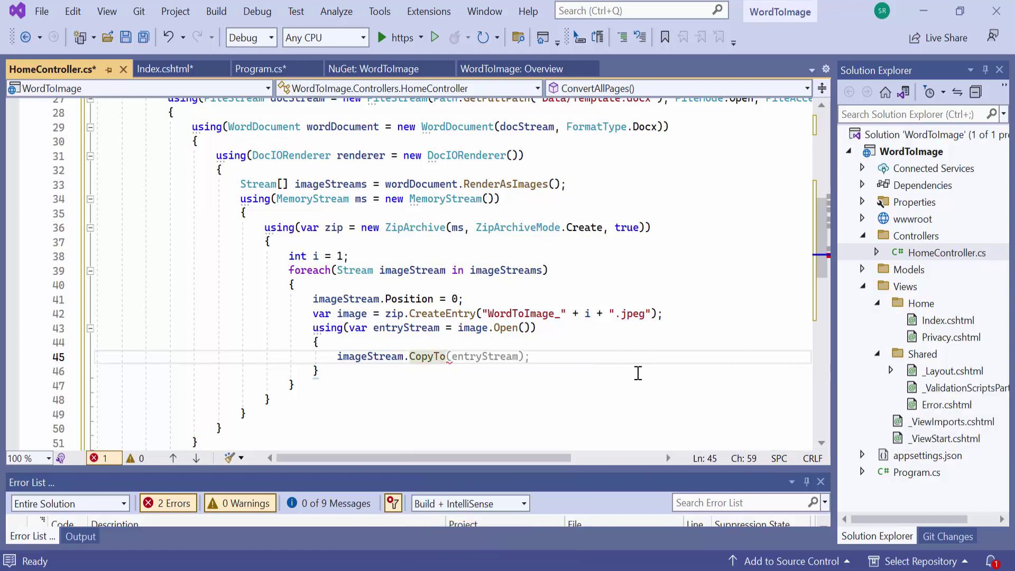
{"action": "key", "text": "Tab"}
- Add i++ after the copy block and start a new line below the zip block
{"action": "key", "text": "Down"}
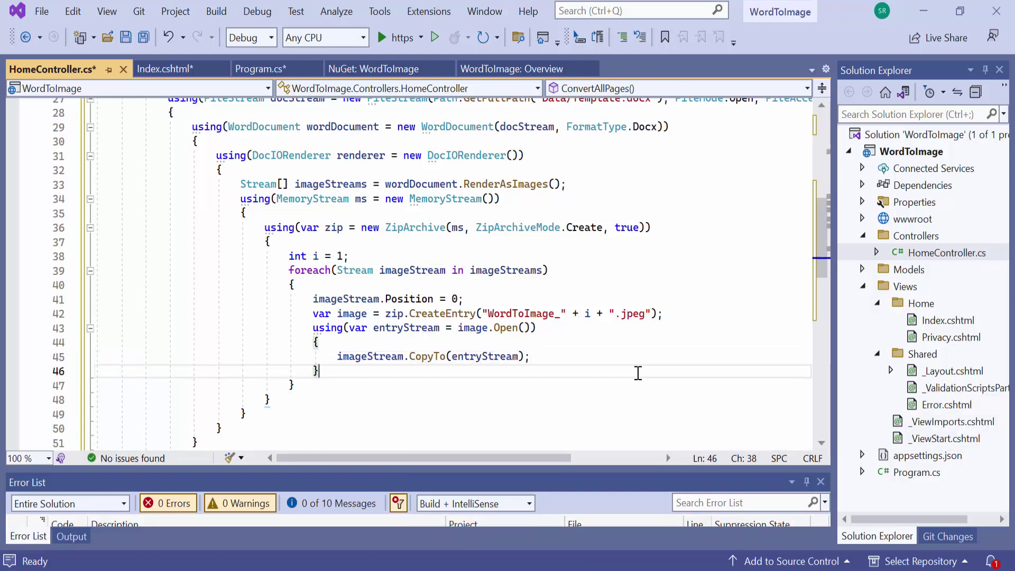
{"action": "key", "text": "Return"}
{"action": "type", "text": "i++;"}
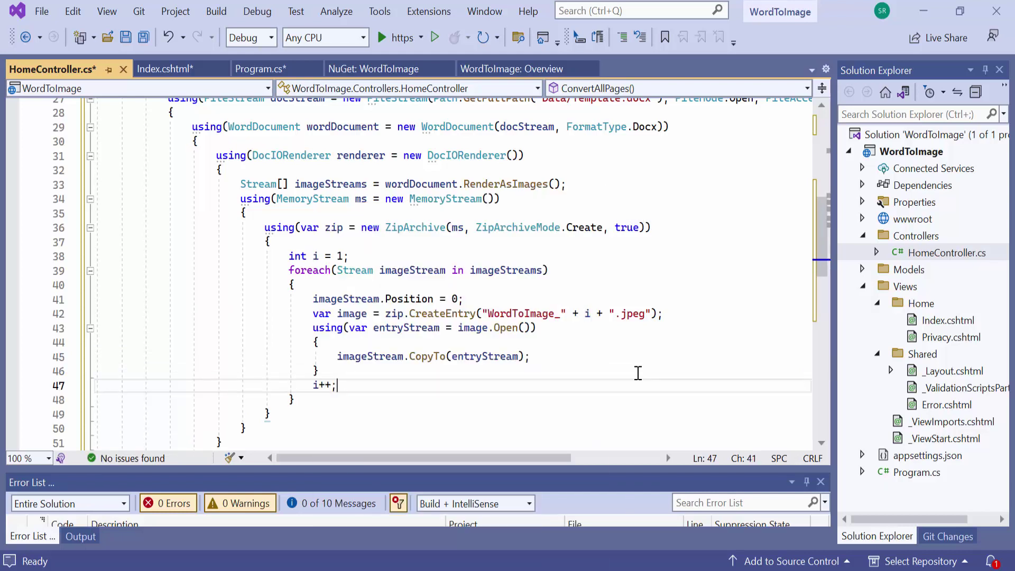
{"action": "scroll", "coordinate": [638, 373], "scroll_direction": "down", "scroll_amount": 1}
{"action": "left_click", "coordinate": [302, 373]}
{"action": "key", "text": "Return"}
{"action": "type", "text": "return "}
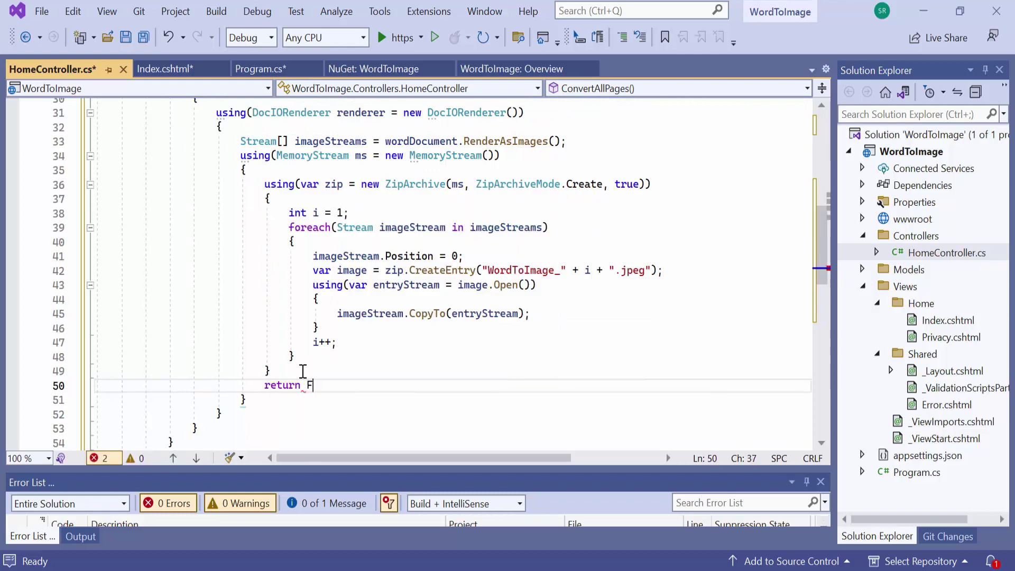
{"action": "type", "text": "File(ms."}
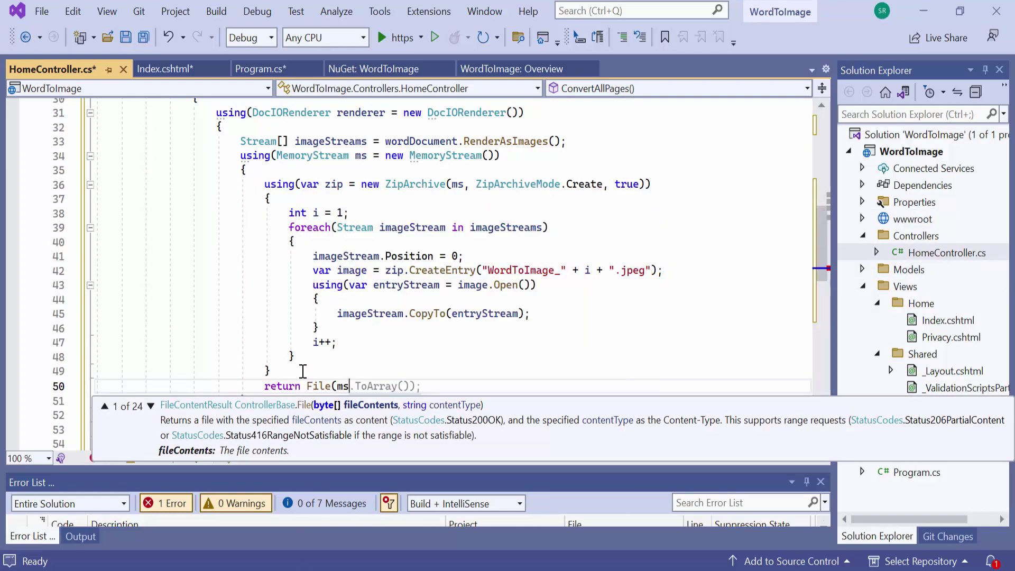
{"action": "type", "text": "ToArray()"}
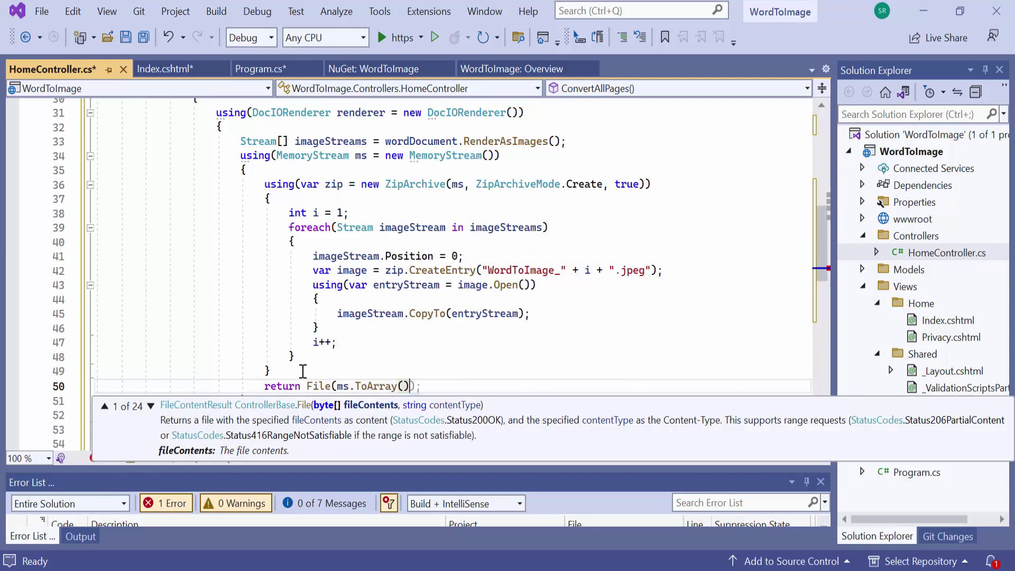
{"action": "type", "text": ", \"application/zip"}
{"action": "type", "text": ","}
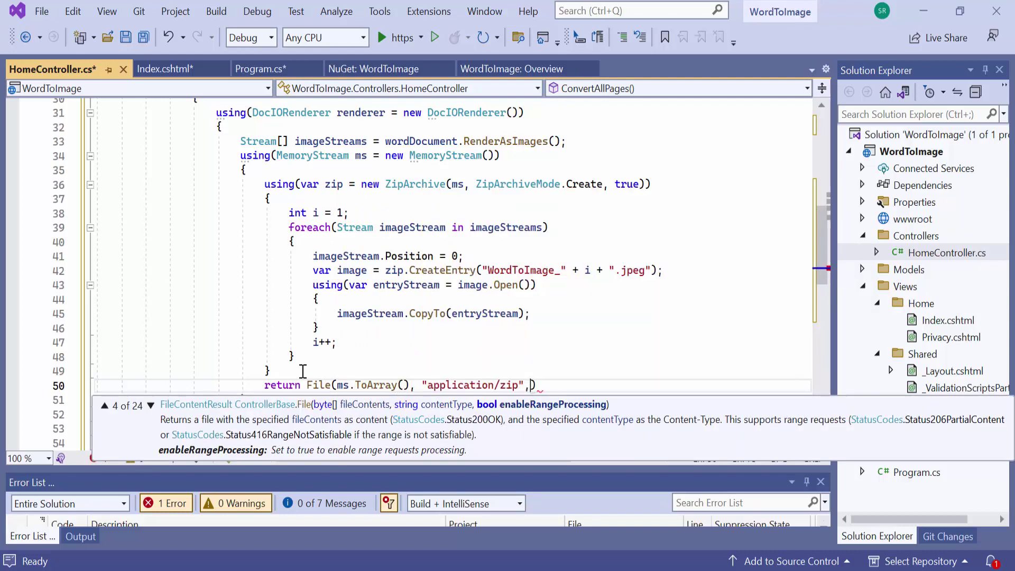
{"action": "type", "text": "m"}
{"action": "type", "text": "\"WordToImage.zip\""}
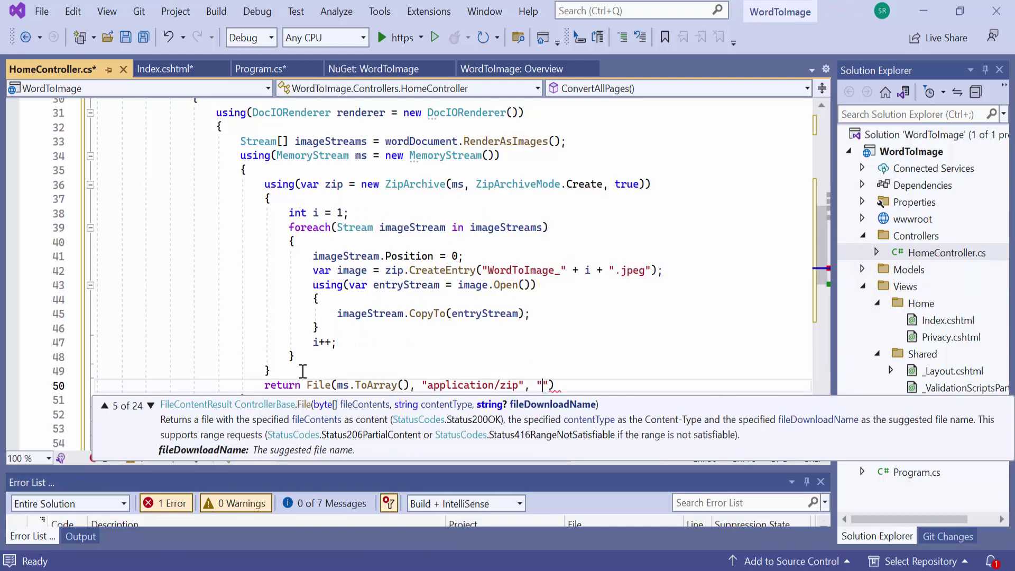
- Finish the WordToImage.zip return statement, run the app, and export all pages
{"action": "key", "text": "End"}
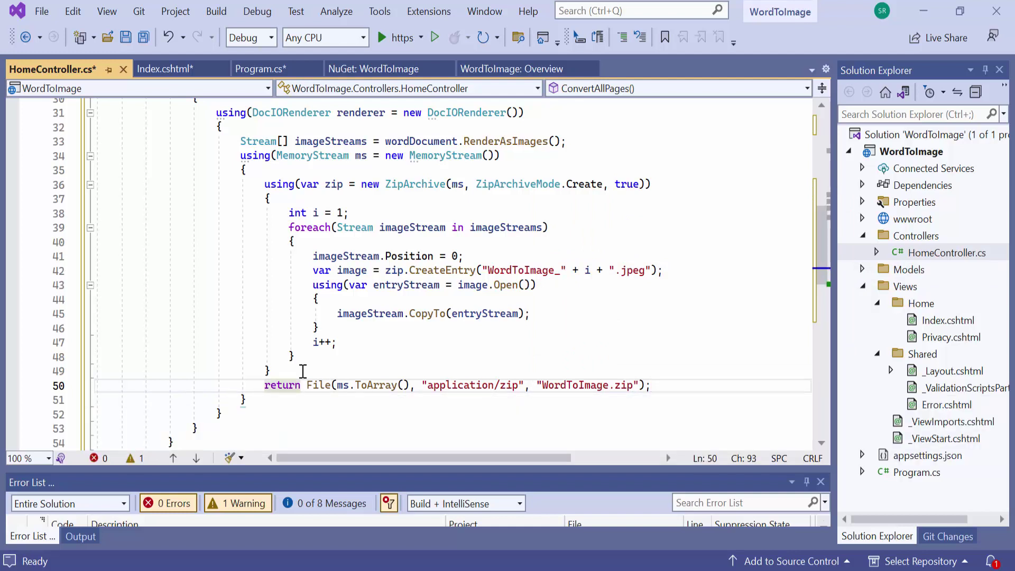
{"action": "key", "text": "F5"}
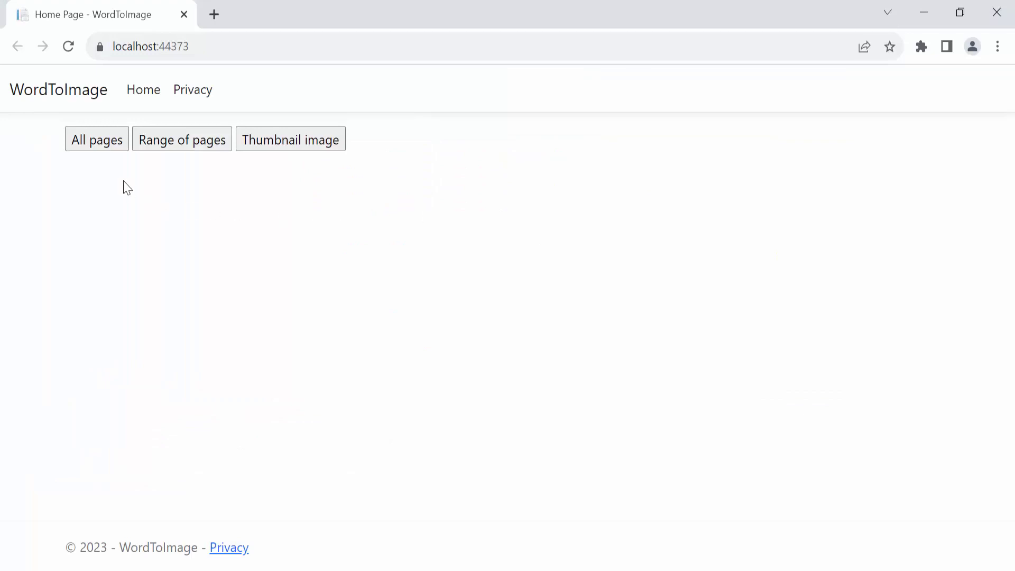
{"action": "left_click", "coordinate": [96, 141]}
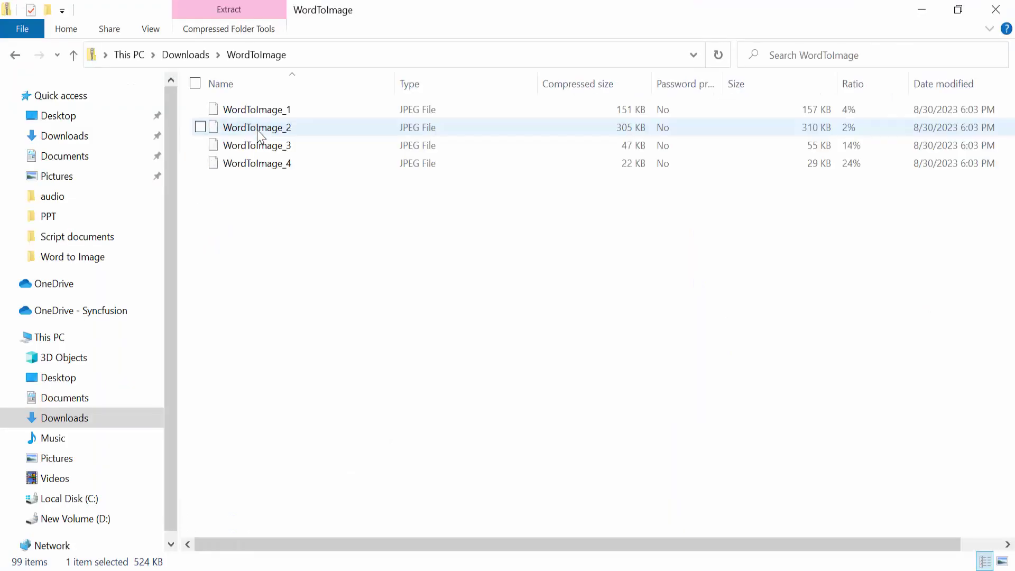
- View the extracted JPEGs WordToImage_1 through WordToImage_4 one after another in Photos
{"action": "double_click", "coordinate": [254, 108]}
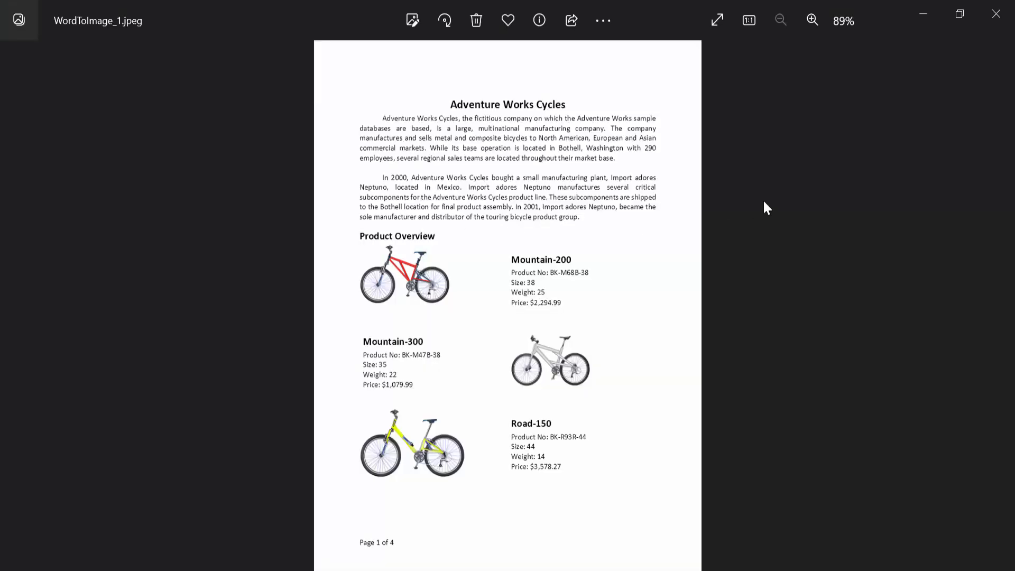
{"action": "left_click", "coordinate": [986, 24]}
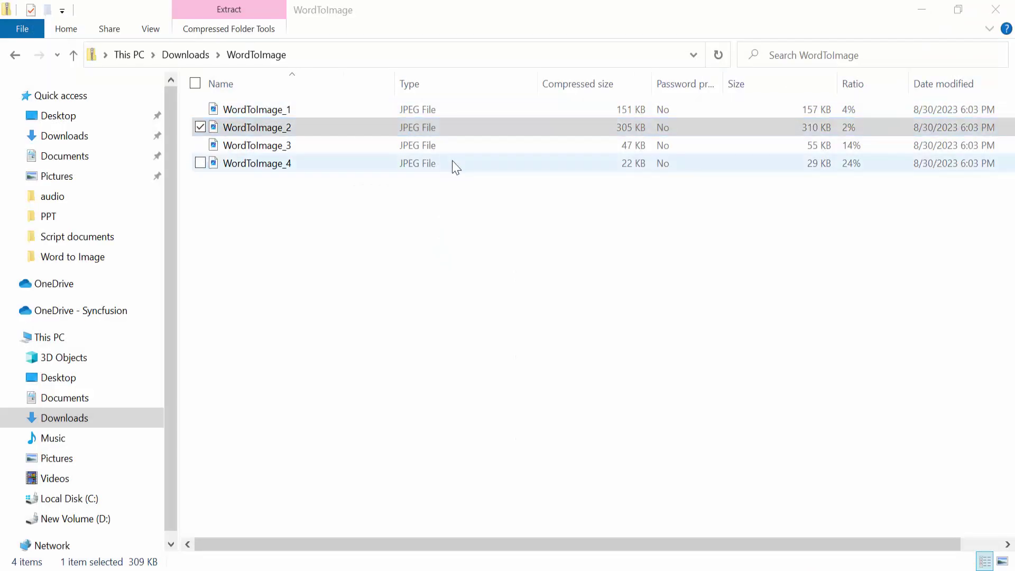
{"action": "double_click", "coordinate": [255, 127]}
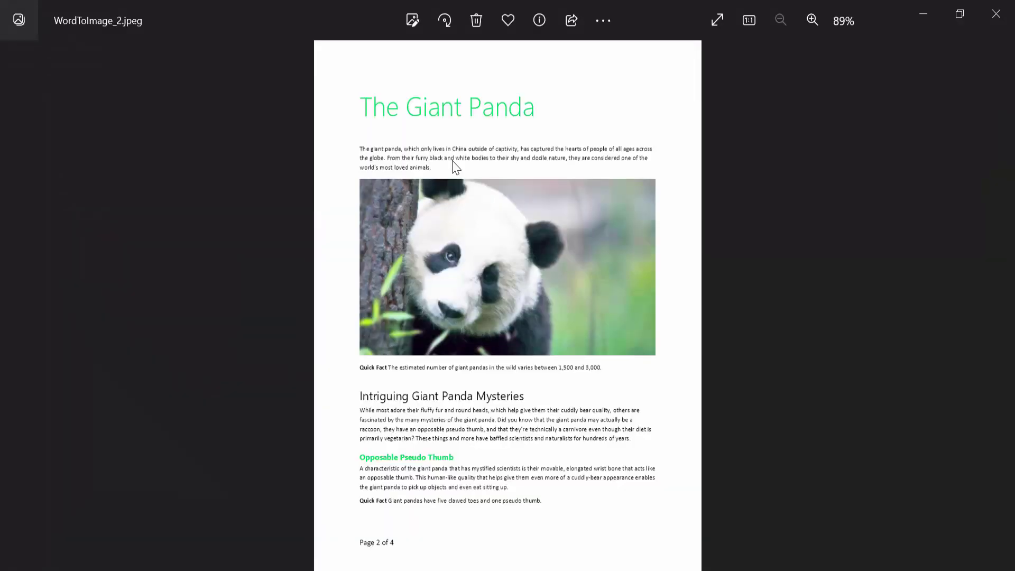
{"action": "left_click", "coordinate": [992, 18]}
{"action": "double_click", "coordinate": [253, 145]}
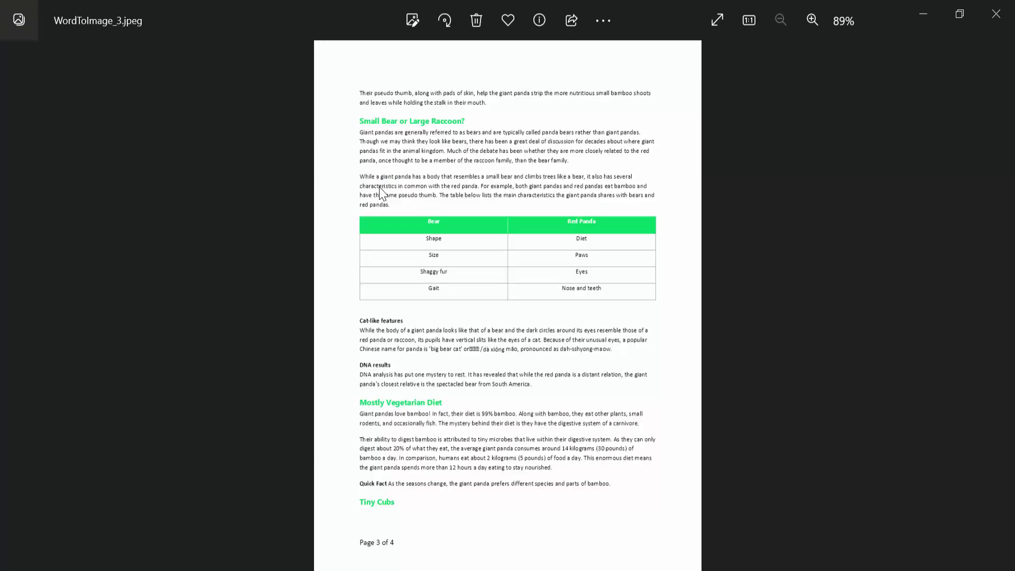
{"action": "left_click", "coordinate": [996, 14]}
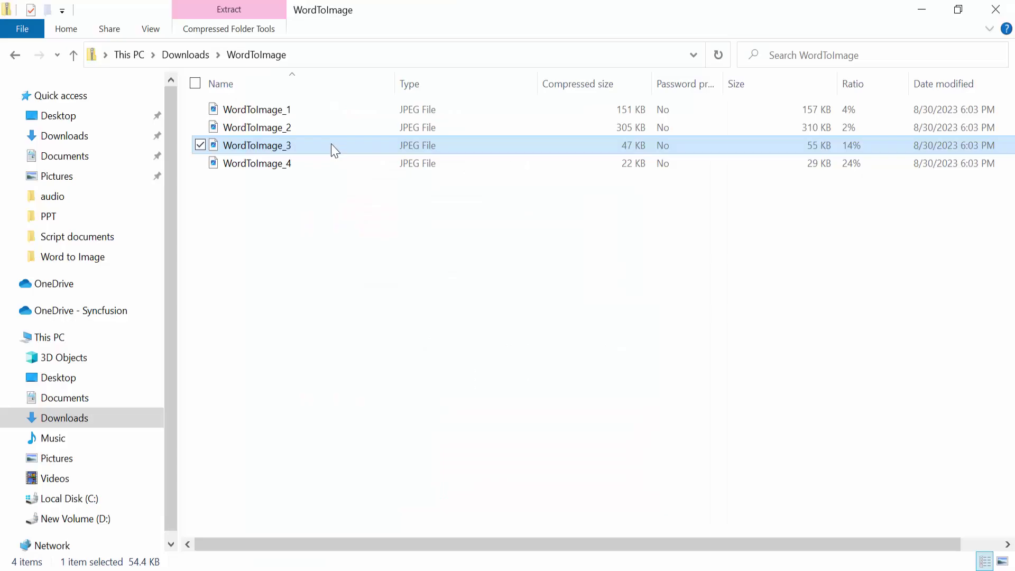
{"action": "double_click", "coordinate": [257, 163]}
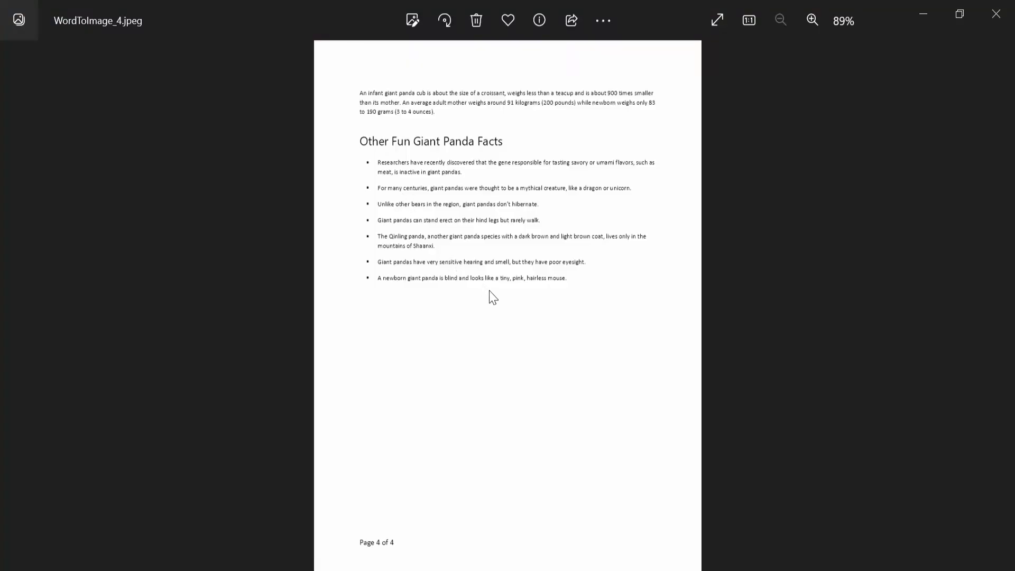
- Paste the zip-export code into RangeOfPages and make it call RenderAsImages(1,2)
{"action": "left_click", "coordinate": [997, 19]}
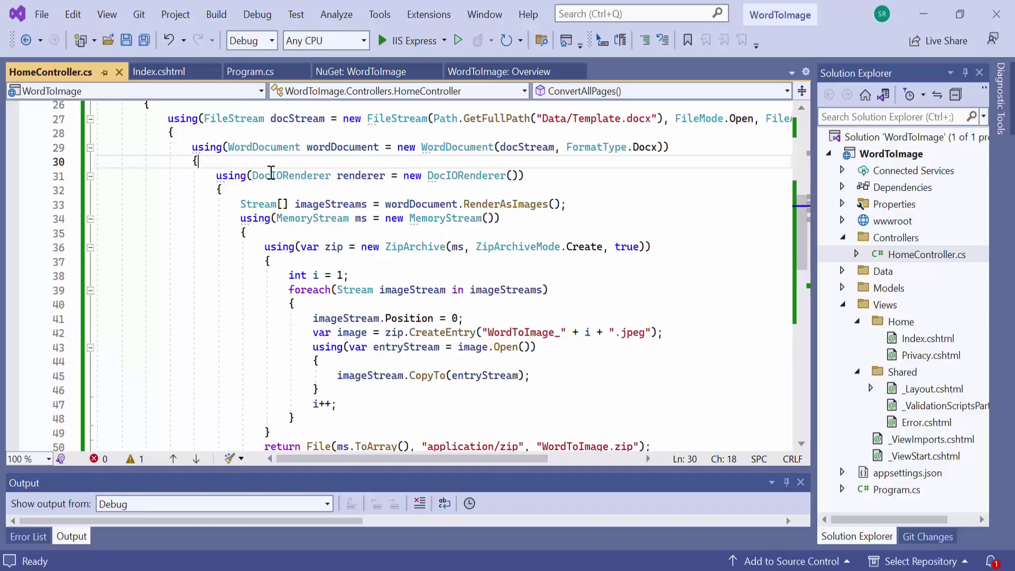
{"action": "scroll", "coordinate": [387, 162], "scroll_direction": "up", "scroll_amount": 1}
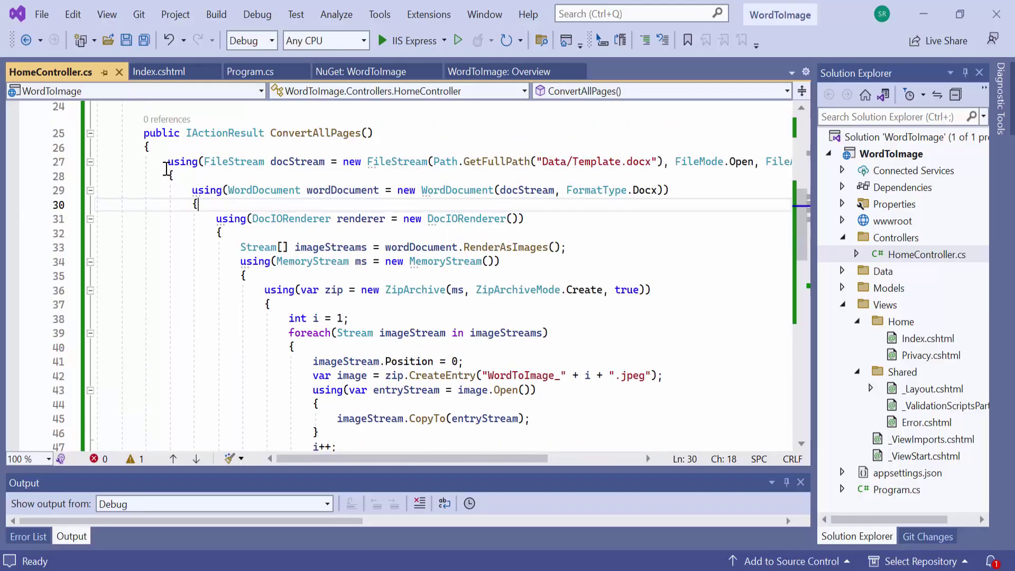
{"action": "mouse_move", "coordinate": [168, 163]}
{"action": "left_mouse_down"}
{"action": "mouse_move", "coordinate": [187, 364]}
{"action": "mouse_move", "coordinate": [176, 375]}
{"action": "left_mouse_up"}
{"action": "scroll", "coordinate": [187, 379], "scroll_direction": "down", "scroll_amount": 4}
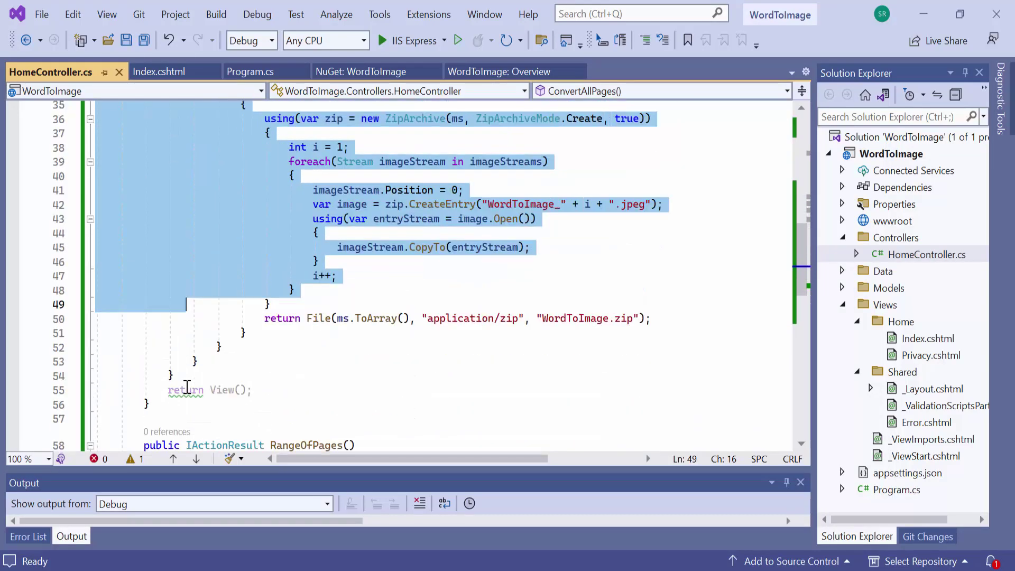
{"action": "left_click", "coordinate": [293, 318]}
{"action": "scroll", "coordinate": [314, 363], "scroll_direction": "down", "scroll_amount": 6}
{"action": "scroll", "coordinate": [315, 362], "scroll_direction": "down", "scroll_amount": 1}
{"action": "left_click", "coordinate": [361, 145]}
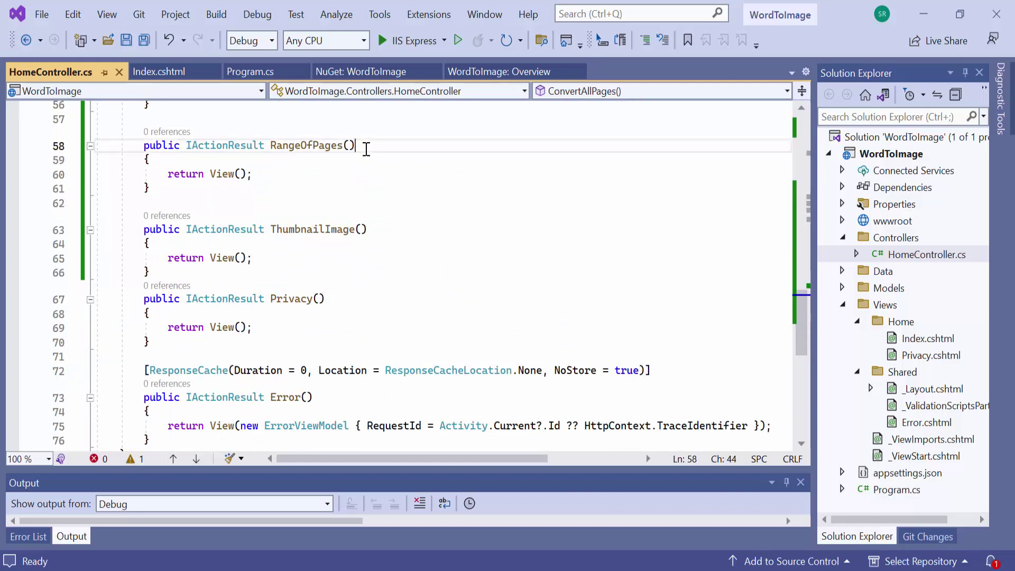
{"action": "key", "text": "End"}
{"action": "key", "text": "Down"}
{"action": "key", "text": "Return"}
{"action": "key", "text": "ctrl+v"}
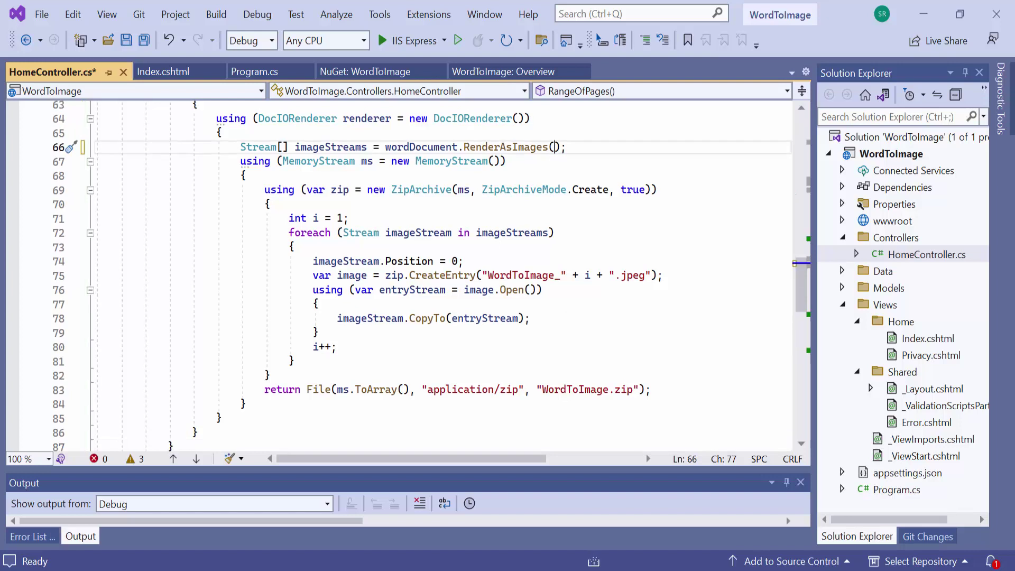
{"action": "type", "text": "1"}
{"action": "type", "text": ","}
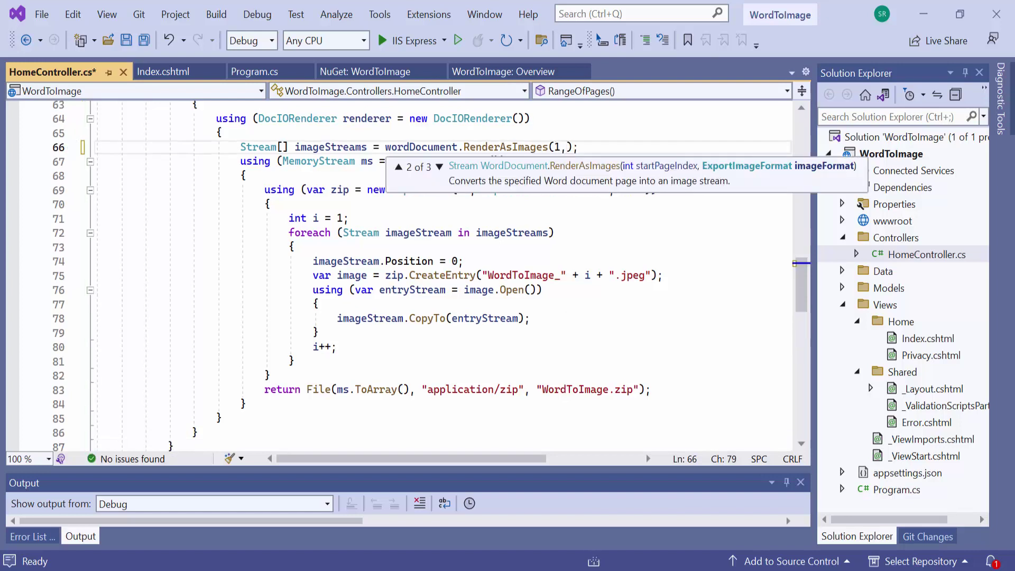
{"action": "type", "text": "2"}
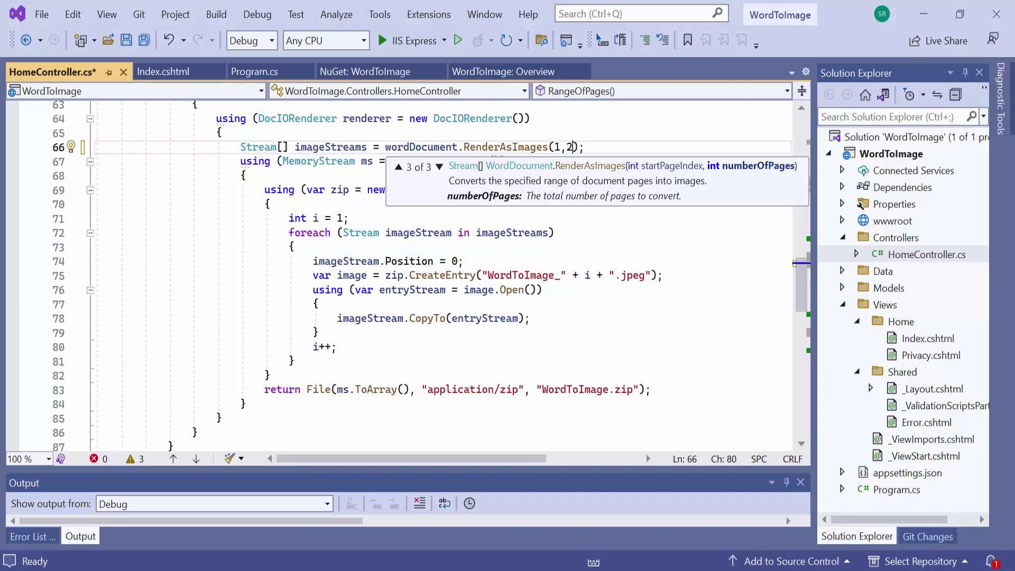
{"action": "key", "text": "Right"}
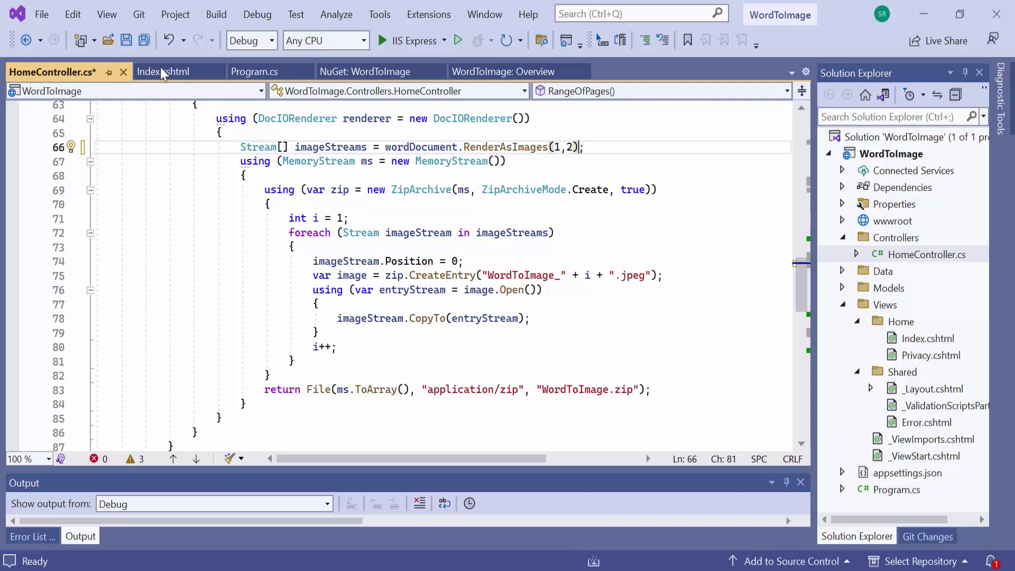
- Run the app, export with Range of pages, and open the downloaded WordToImage (1) zip
{"action": "left_click", "coordinate": [414, 41]}
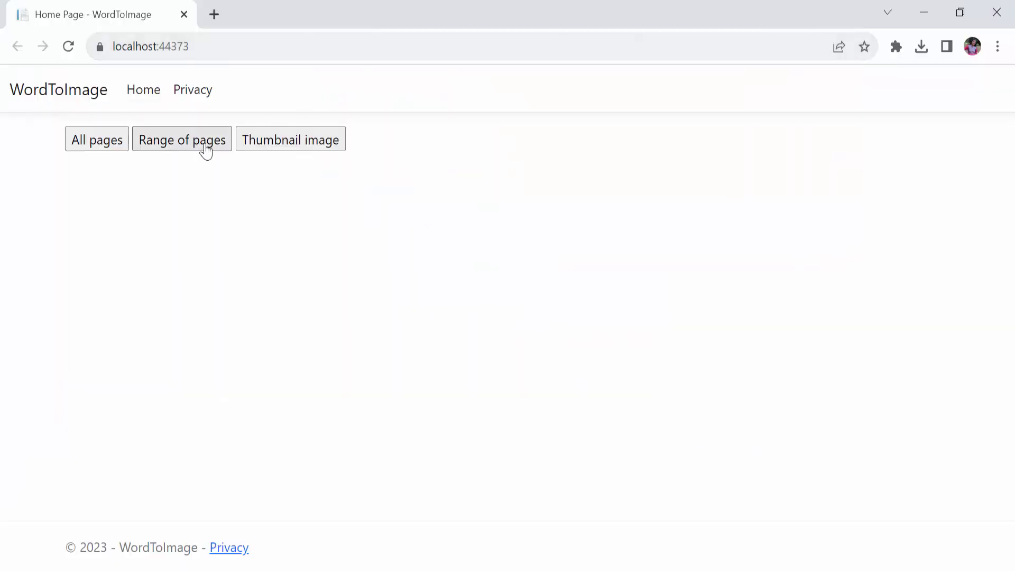
{"action": "left_click", "coordinate": [182, 140]}
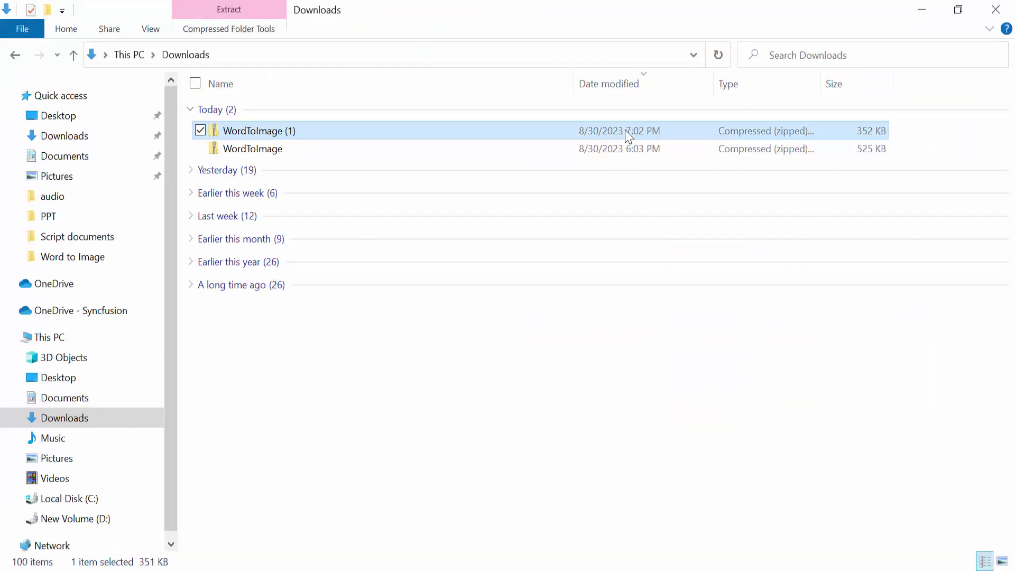
{"action": "double_click", "coordinate": [628, 136]}
- View the two exported JPEGs, pages 2 and 3, then click into ThumbnailImage
{"action": "double_click", "coordinate": [512, 109]}
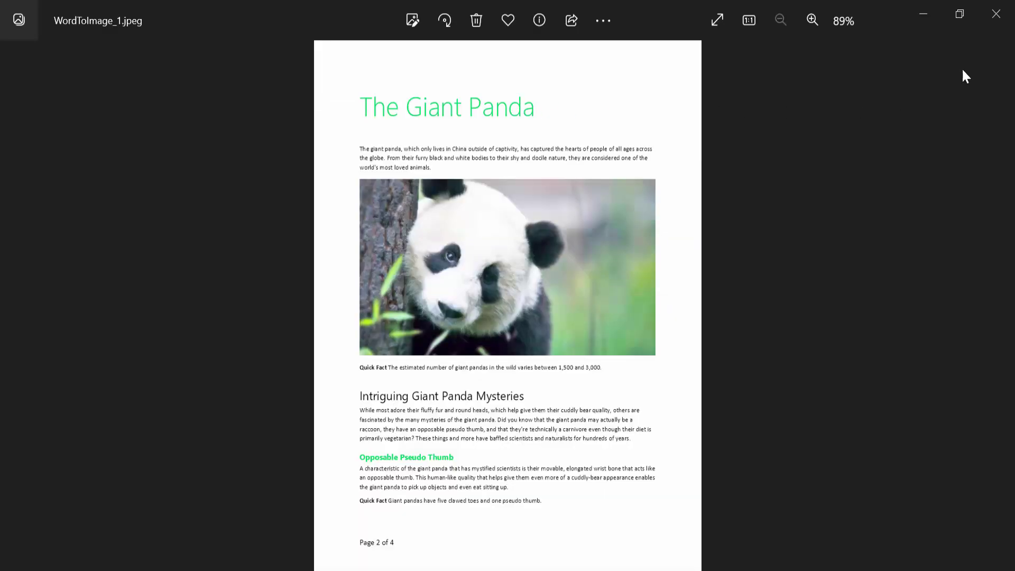
{"action": "left_click", "coordinate": [999, 20]}
{"action": "double_click", "coordinate": [486, 127]}
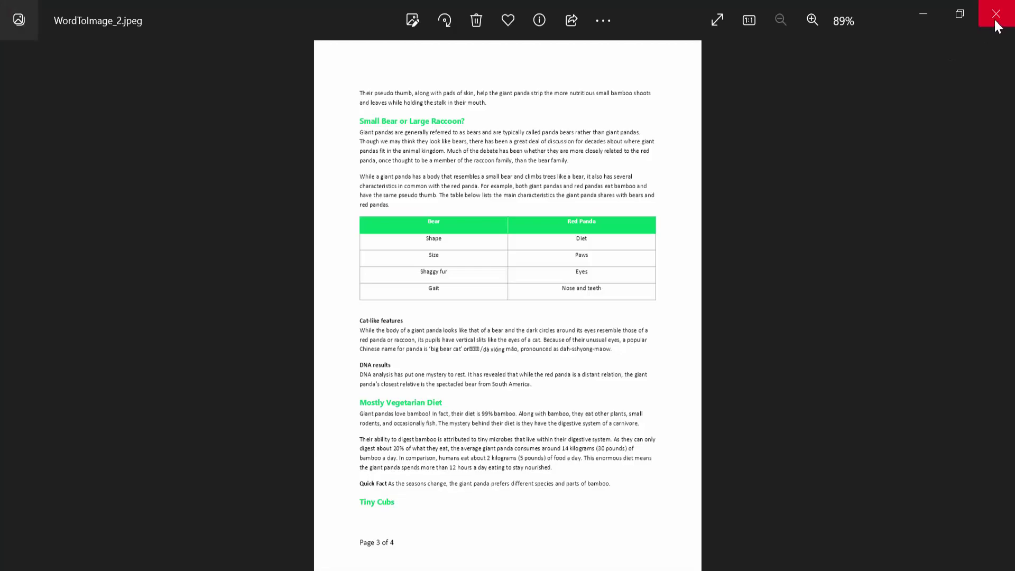
{"action": "left_click", "coordinate": [997, 19]}
{"action": "left_click", "coordinate": [295, 274]}
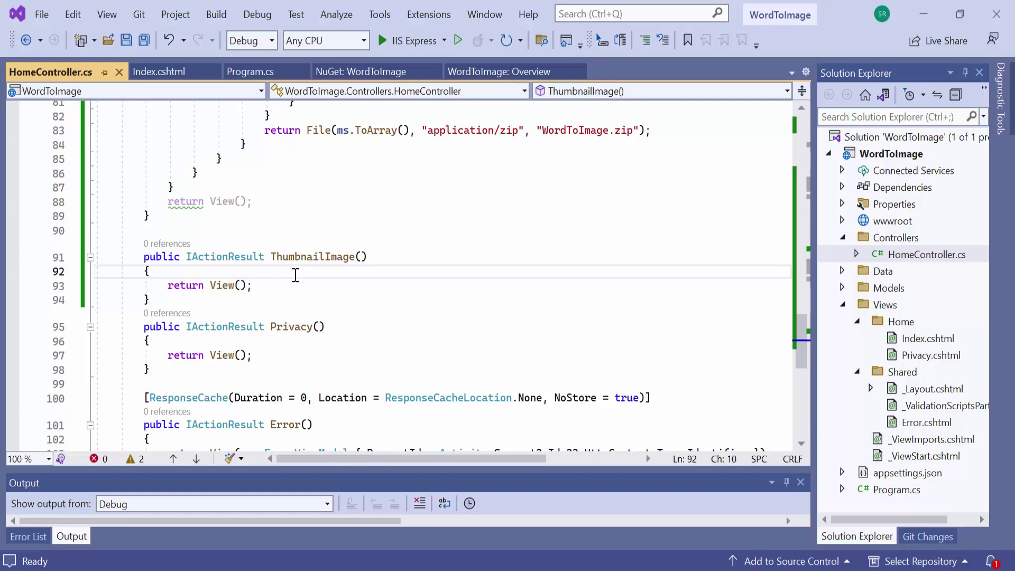
- Paste the export code into ThumbnailImage and delete its zip-building block
{"action": "key", "text": "Return"}
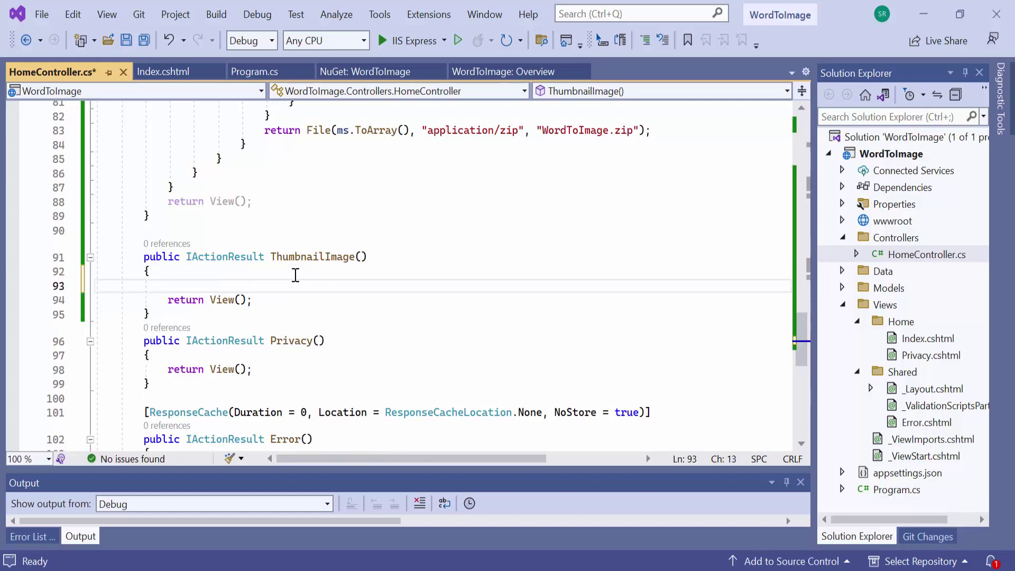
{"action": "key", "text": "ctrl+v"}
{"action": "scroll", "coordinate": [294, 276], "scroll_direction": "up", "scroll_amount": 1}
{"action": "left_click", "coordinate": [317, 330]}
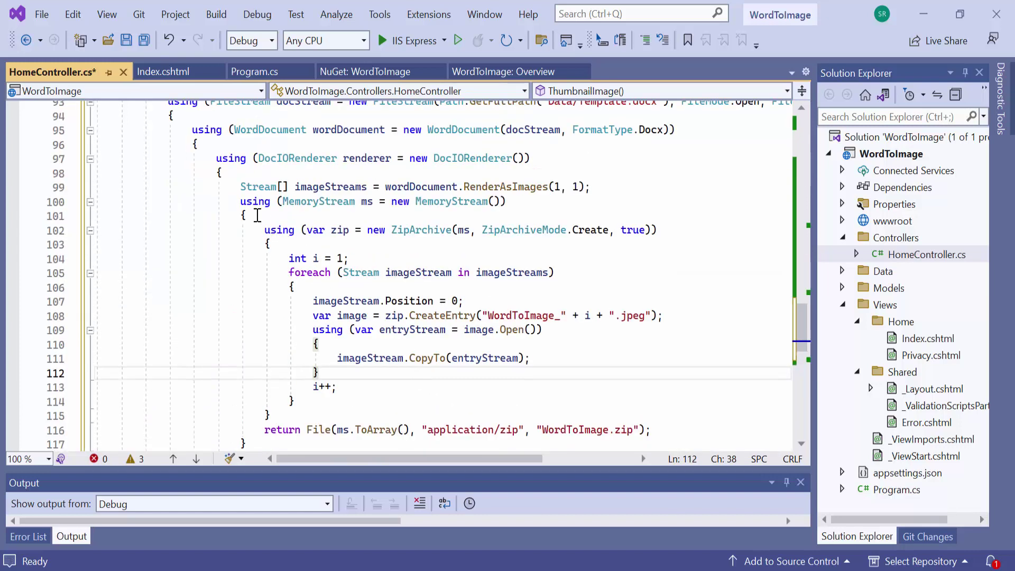
{"action": "left_click_drag", "start_coordinate": [242, 201], "coordinate": [274, 415]}
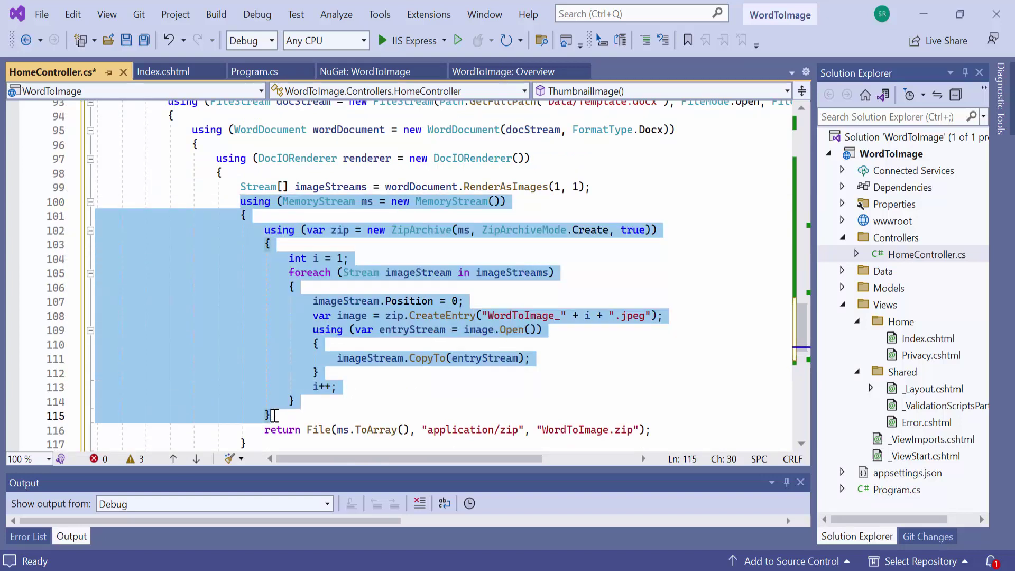
{"action": "key", "text": "Delete"}
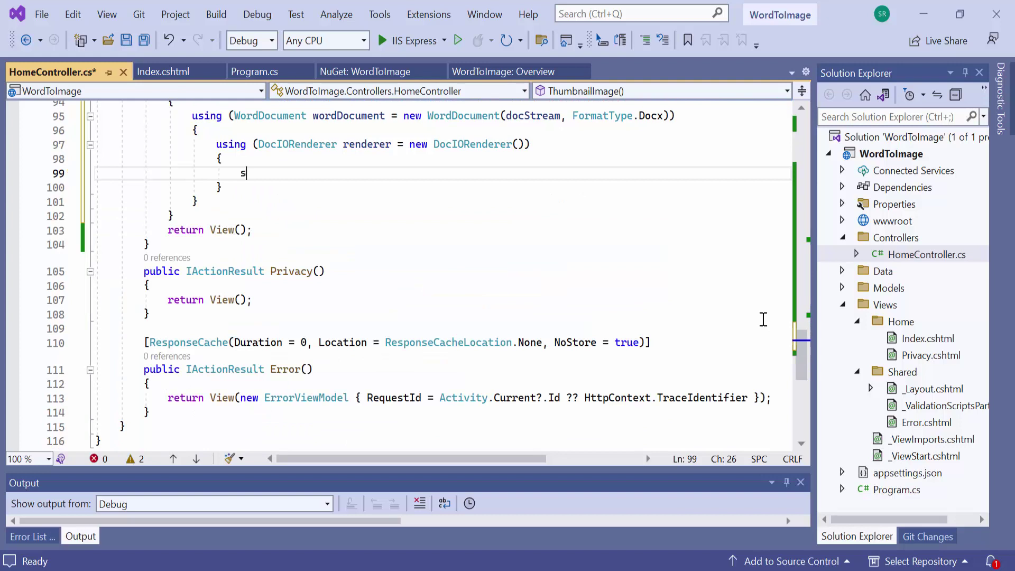
{"action": "type", "text": "stream "}
{"action": "type", "text": "imag"}
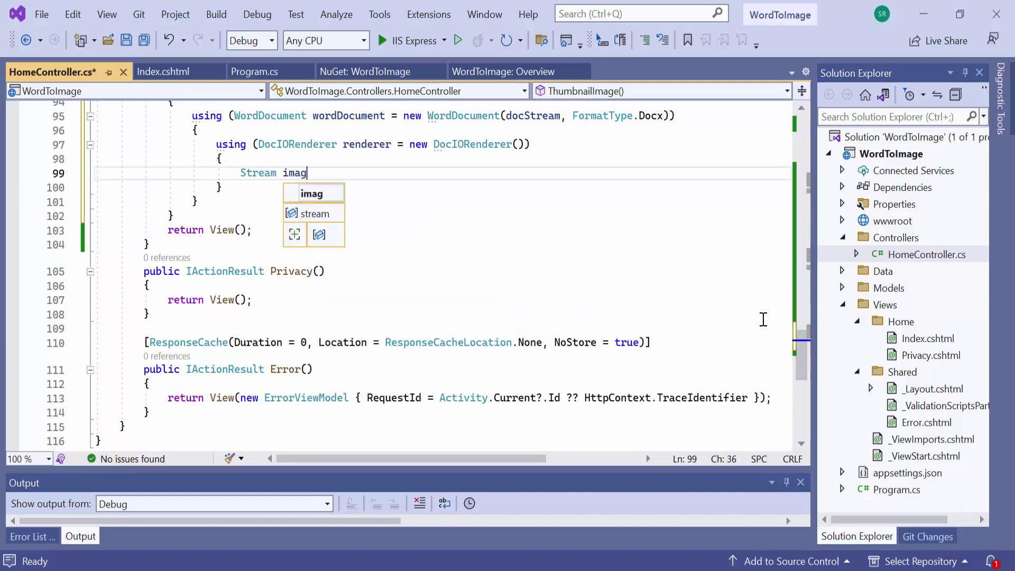
{"action": "type", "text": "eStream = wo"}
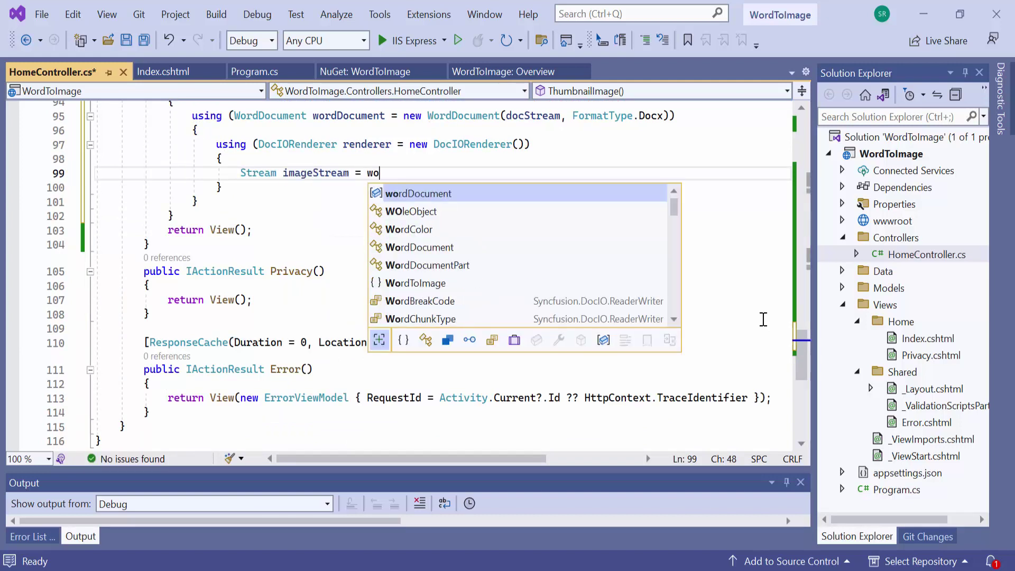
{"action": "type", "text": "rdDocument.re"}
- Render page 0 with RenderAsImages(0, ExportImageFormat.Jpeg) and return imageStream as a file
{"action": "key", "text": "Tab"}
{"action": "type", "text": "()"}
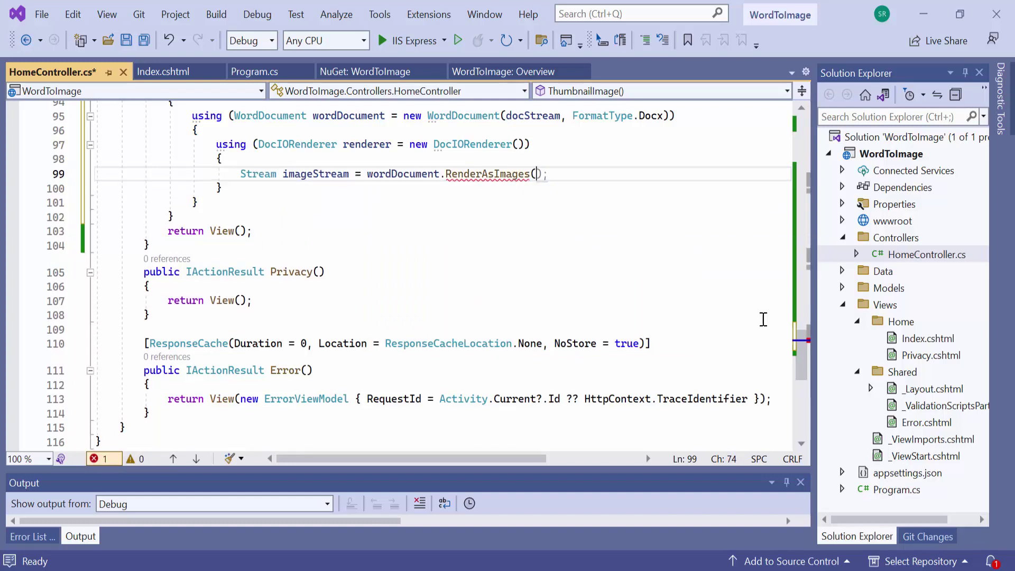
{"action": "type", "text": "0"}
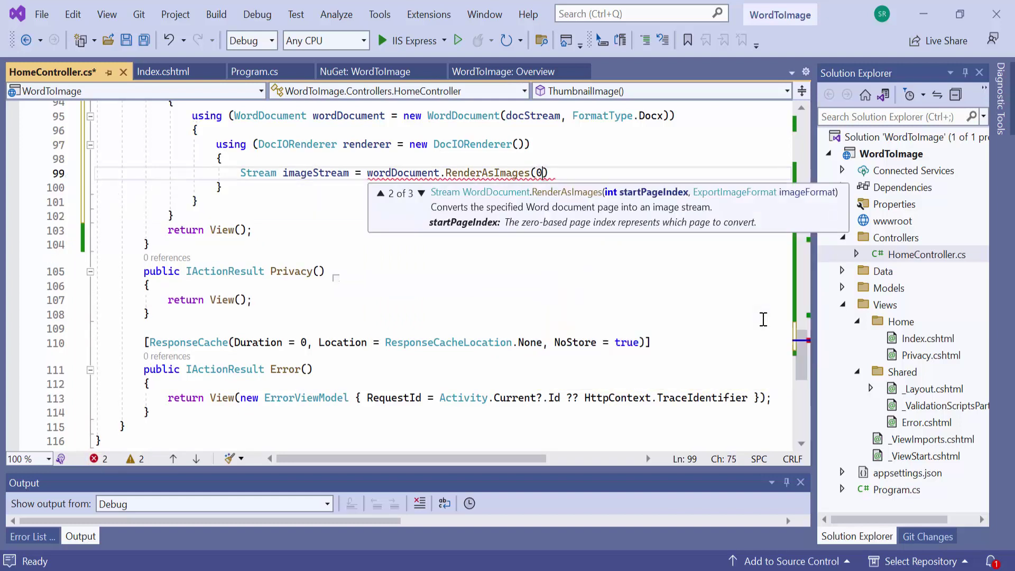
{"action": "type", "text": ",1"}
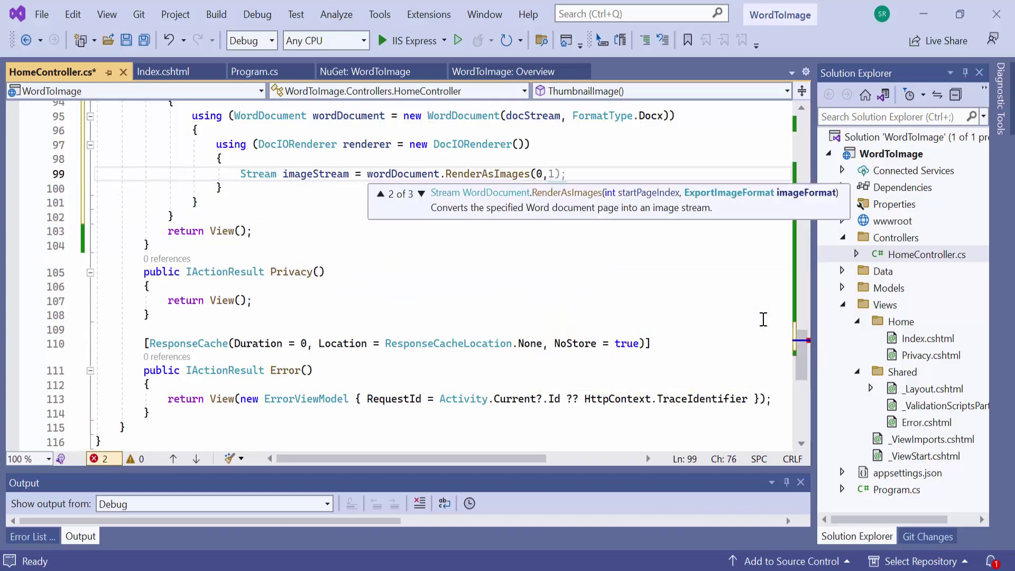
{"action": "key", "text": "BackSpace"}
{"action": "type", "text": "Ex"}
{"action": "key", "text": "Tab"}
{"action": "type", "text": "."}
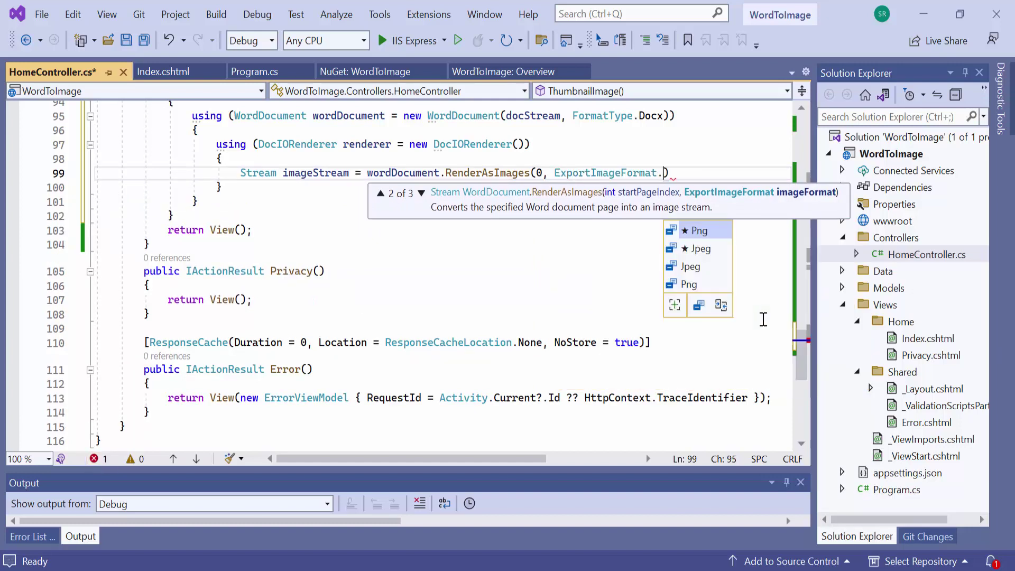
{"action": "key", "text": "Down"}
{"action": "key", "text": "Tab"}
{"action": "key", "text": "Escape"}
{"action": "type", "text": ";"}
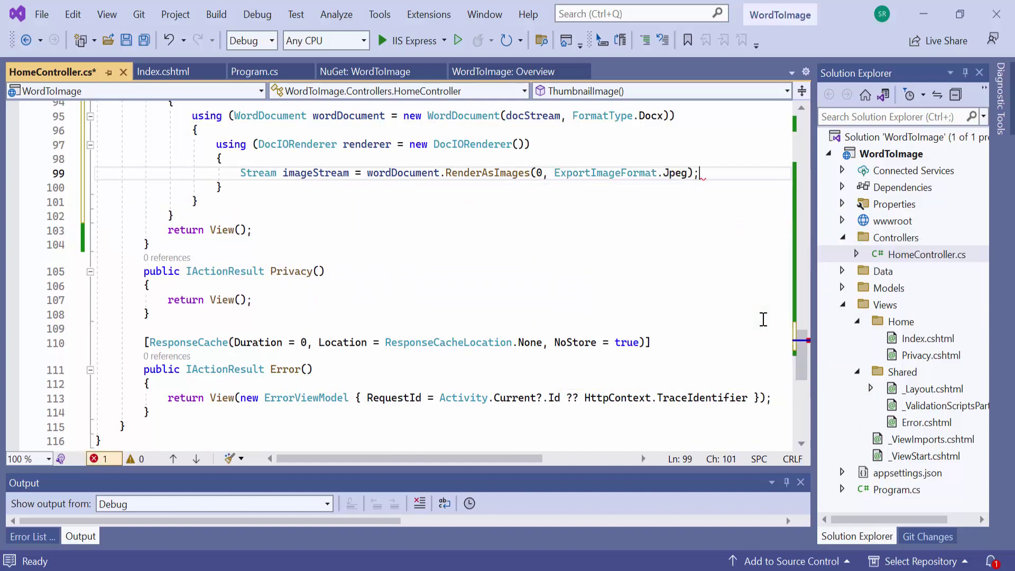
{"action": "key", "text": "Return"}
{"action": "type", "text": "retur"}
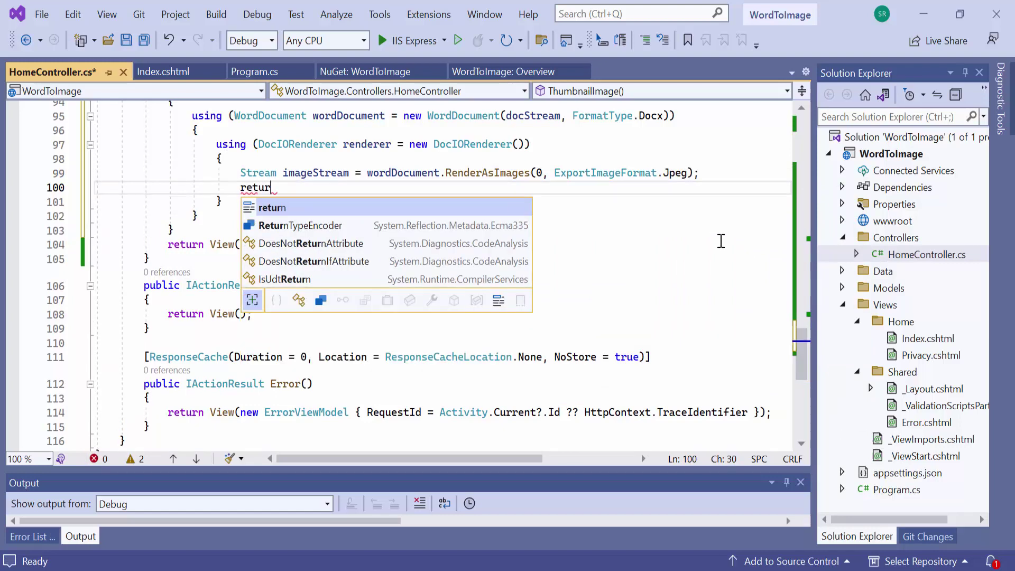
{"action": "type", "text": "n File(ima"}
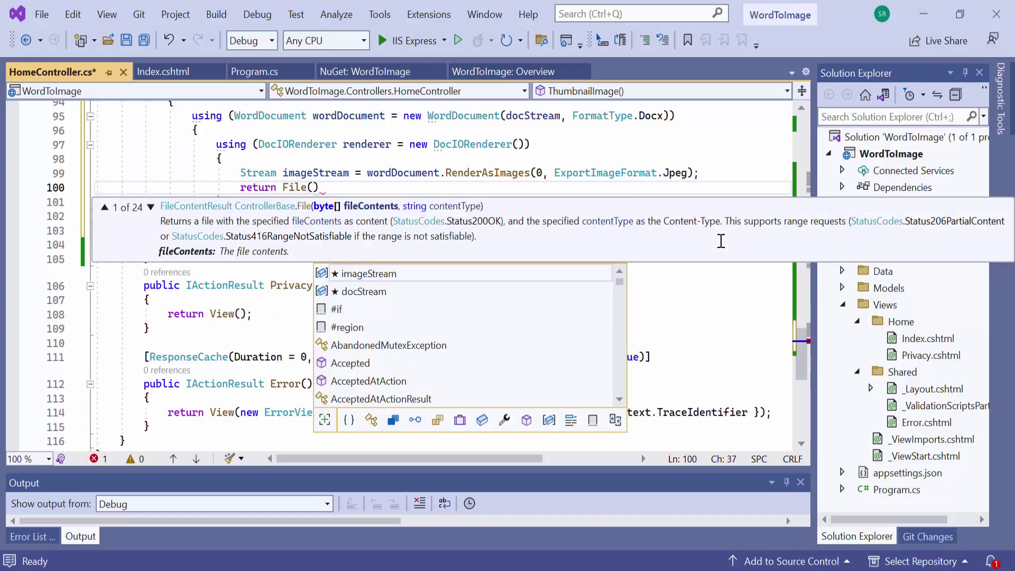
{"action": "type", "text": "ge"}
{"action": "key", "text": "Tab"}
{"action": "type", "text": ", "}
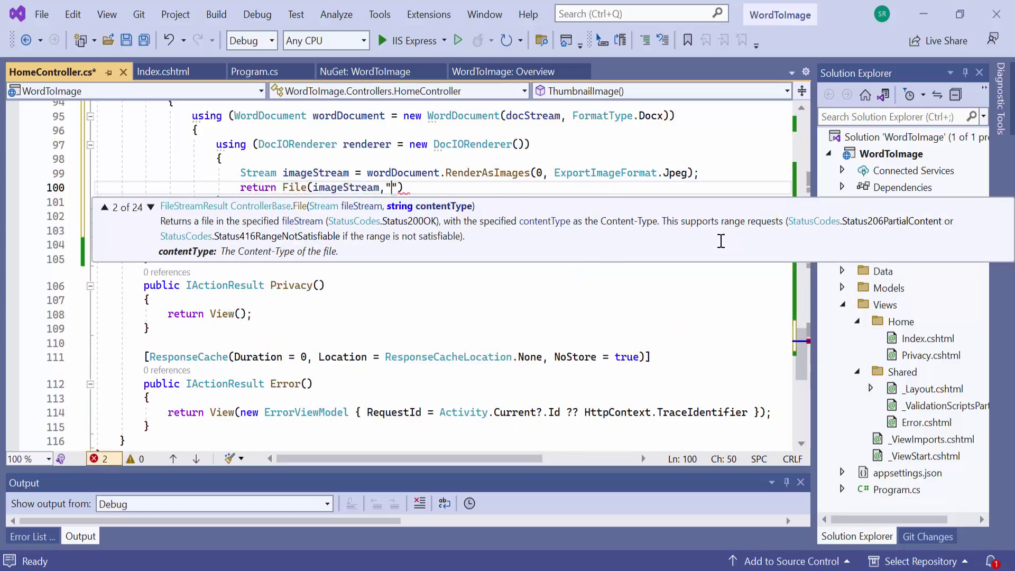
{"action": "type", "text": "\"image/jpeg\", \"WordToImage"}
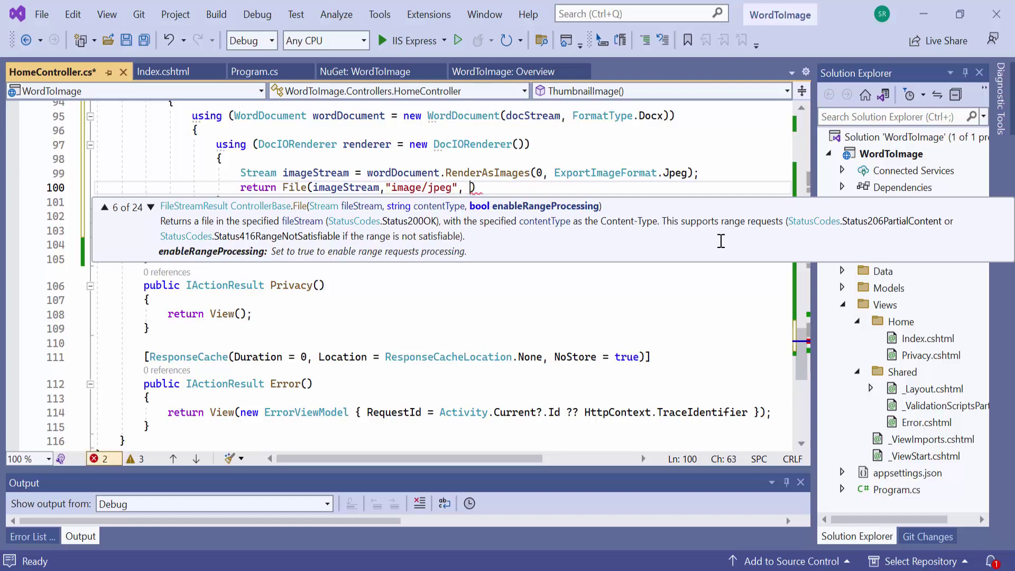
{"action": "type", "text": "_1.jpeg\");"}
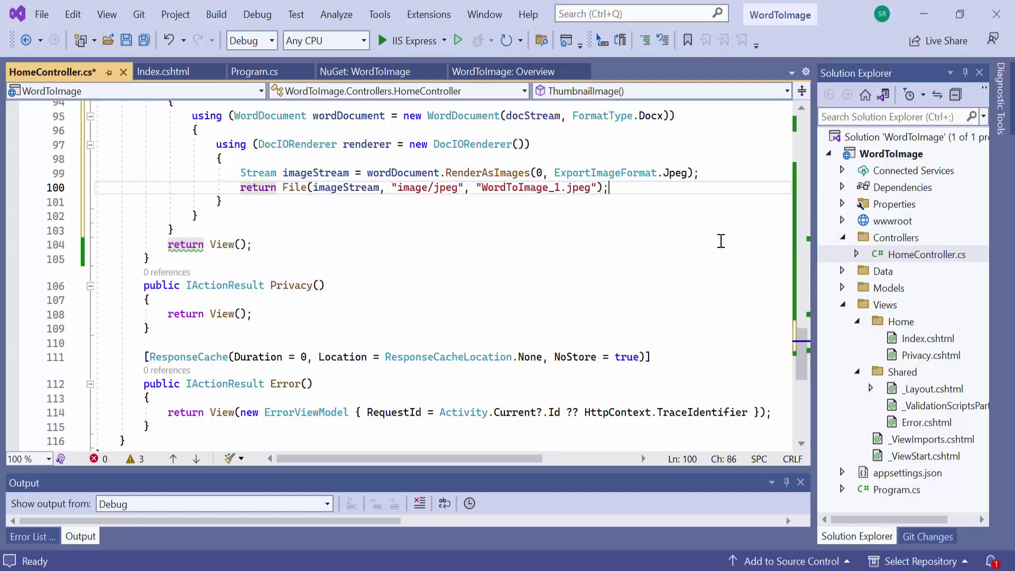
- Save, run the app, and open the downloaded WordToImage_1.jpeg thumbnail
{"action": "left_click", "coordinate": [144, 40]}
{"action": "left_click", "coordinate": [410, 41]}
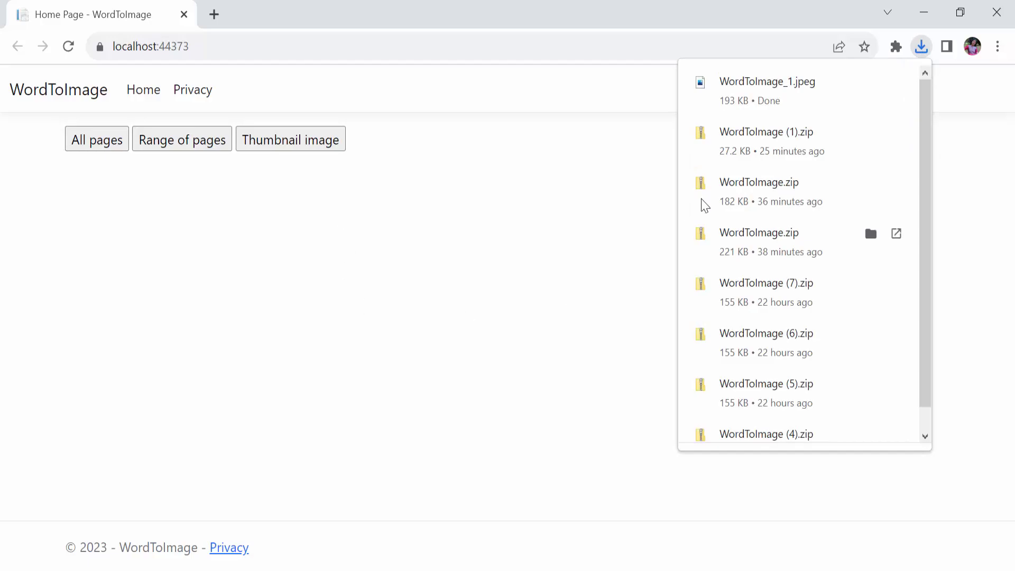
{"action": "left_click", "coordinate": [754, 89]}
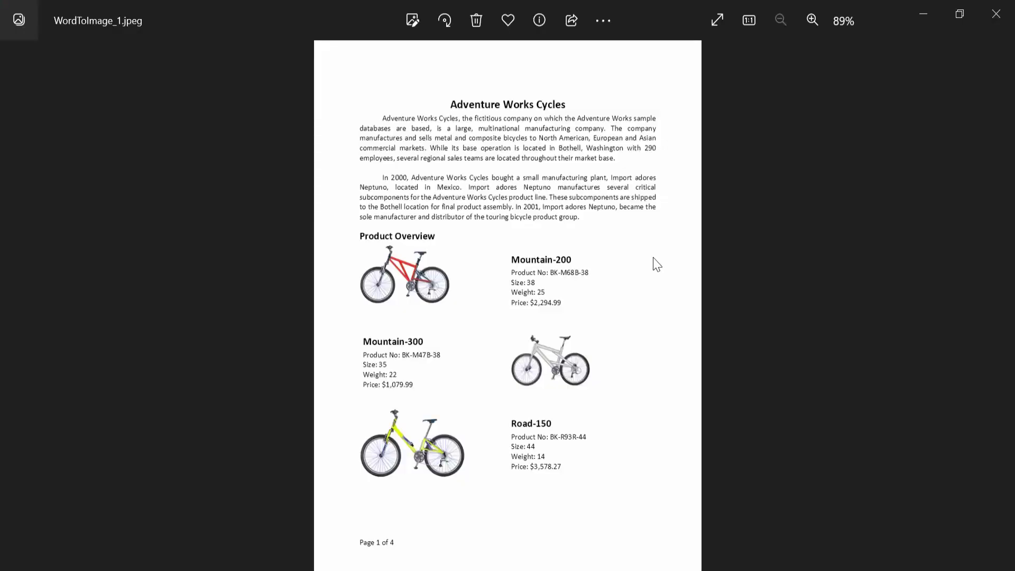